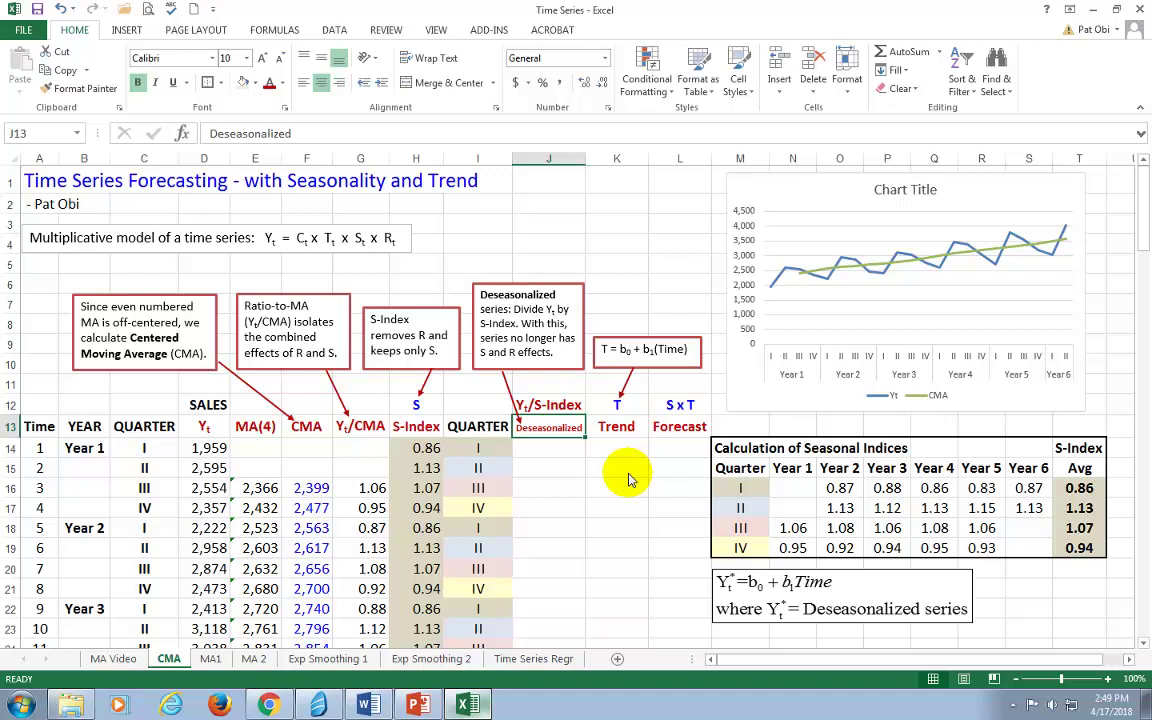
pyautogui.click(418, 430)
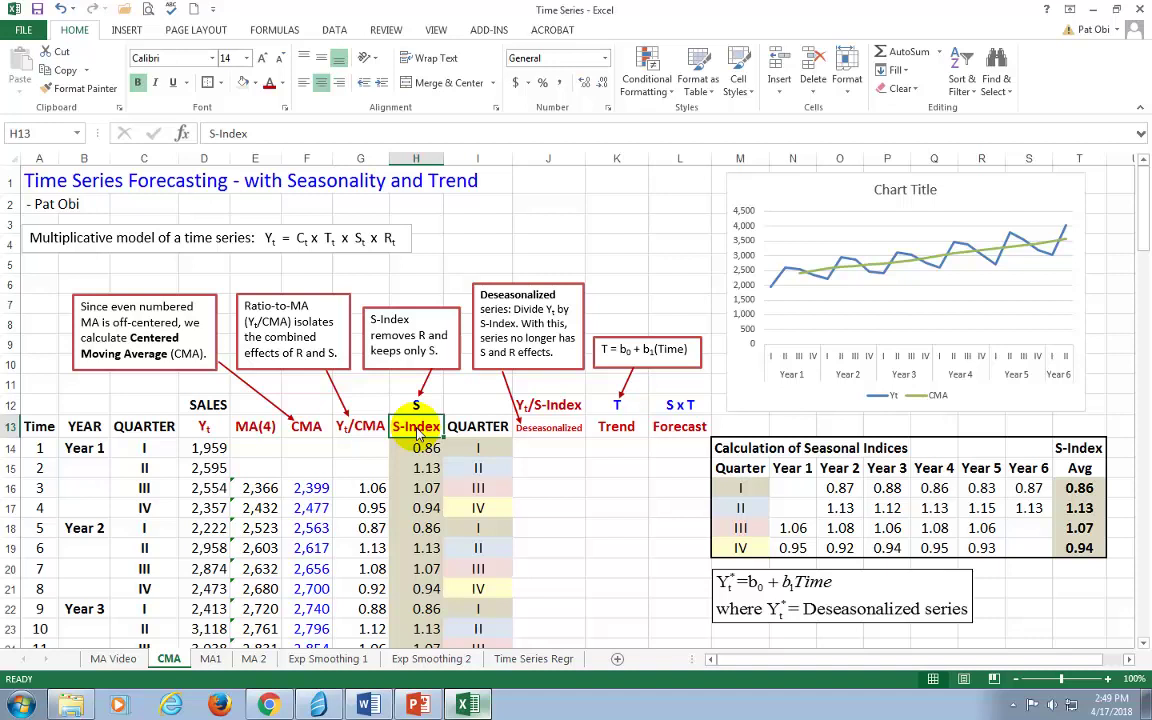
pyautogui.click(203, 428)
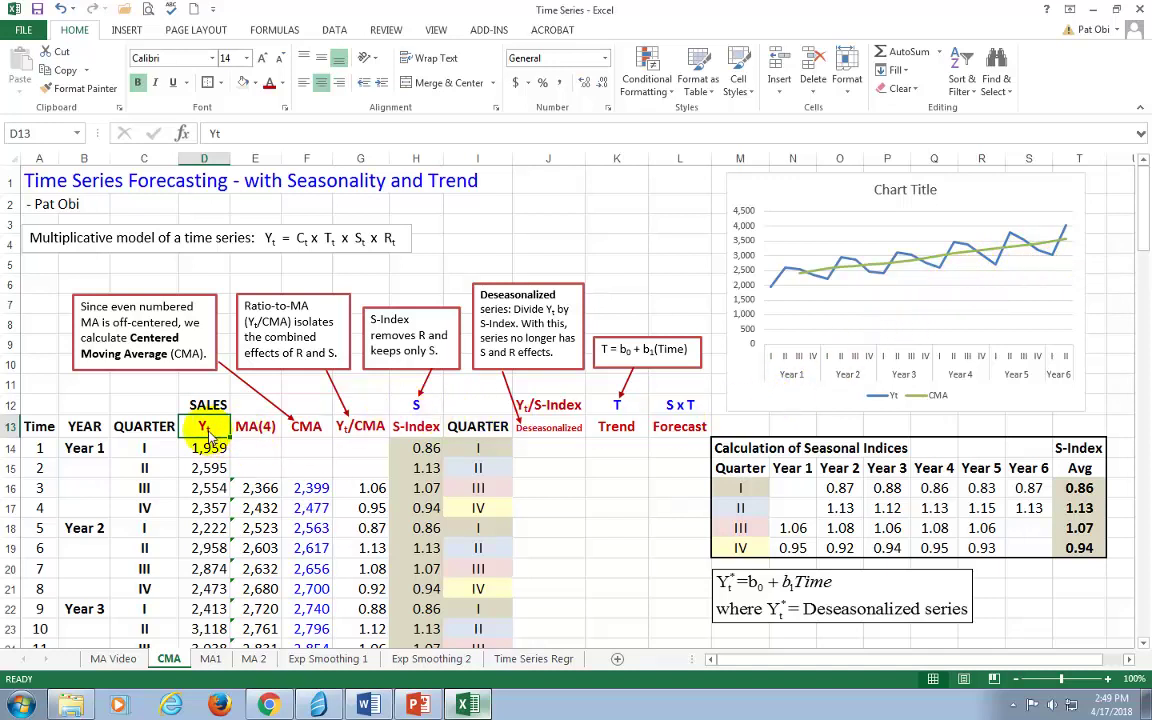
pyautogui.click(417, 429)
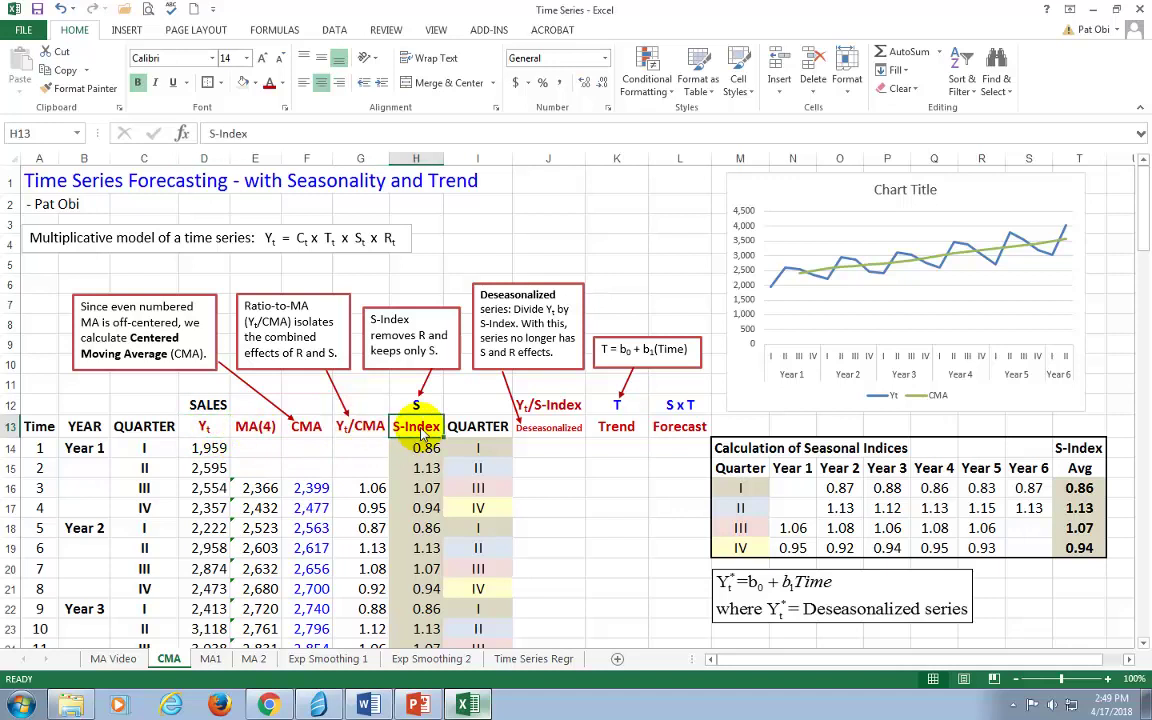
# Calculate the first deseasonalized value in J14 by dividing sales by the seasonal index with =D14/H14.
pyautogui.click(557, 451)
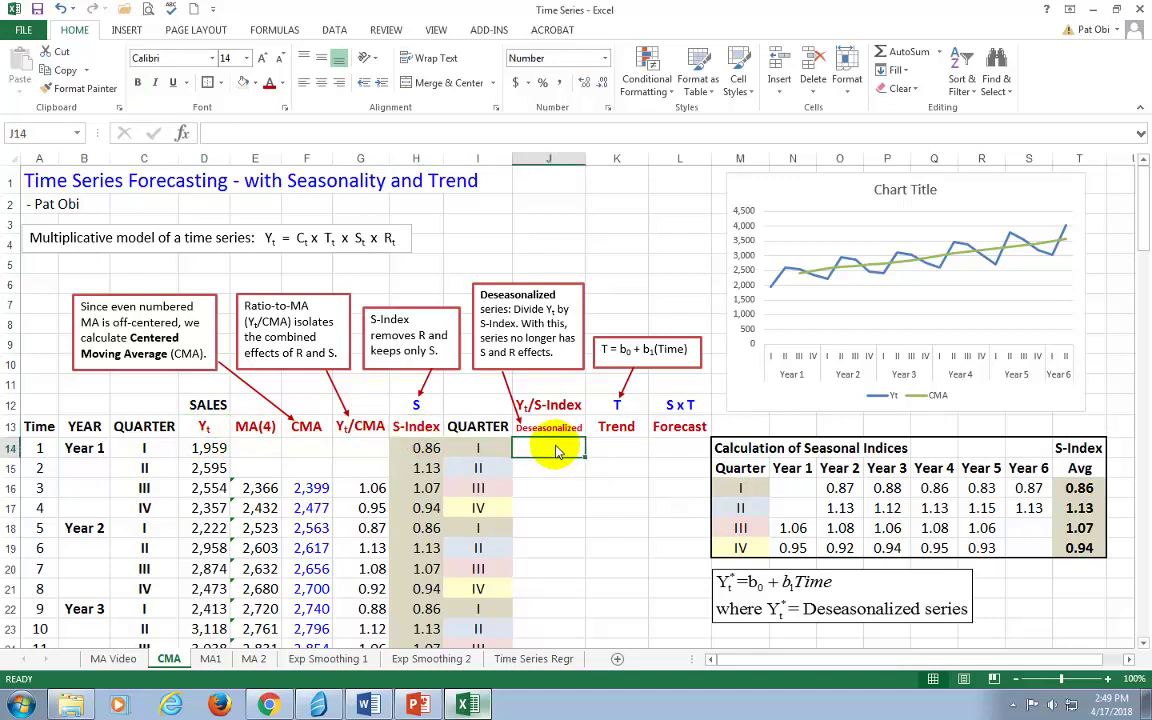
pyautogui.write('=')
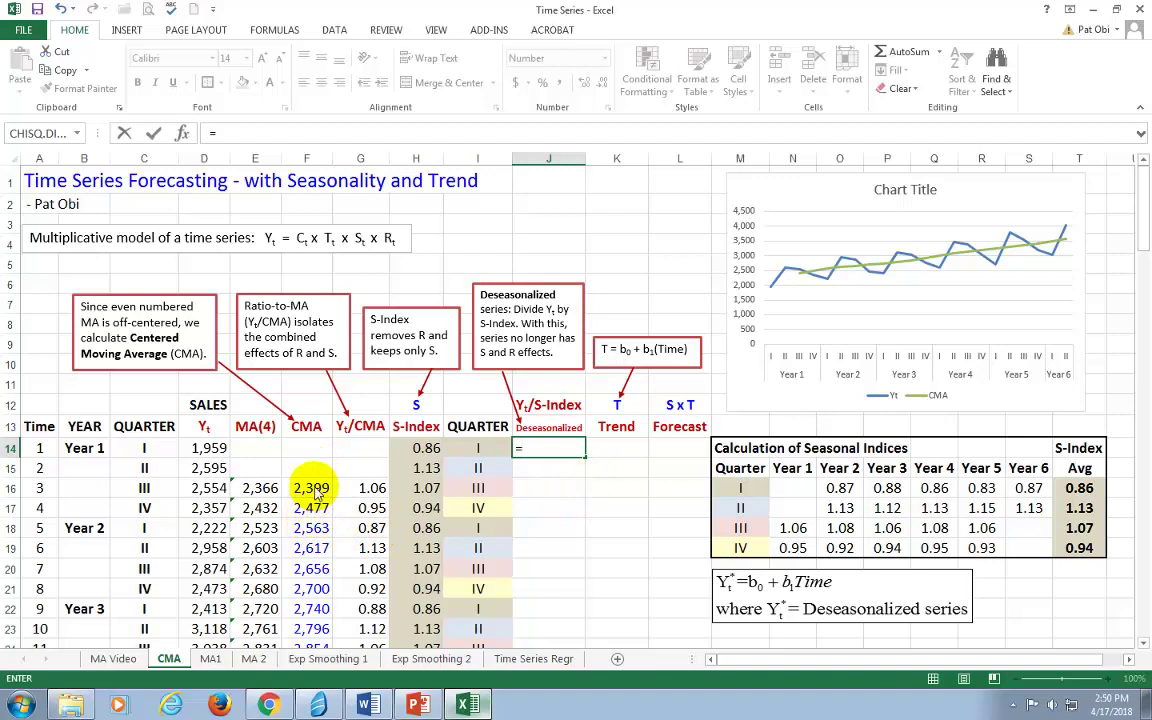
pyautogui.click(214, 450)
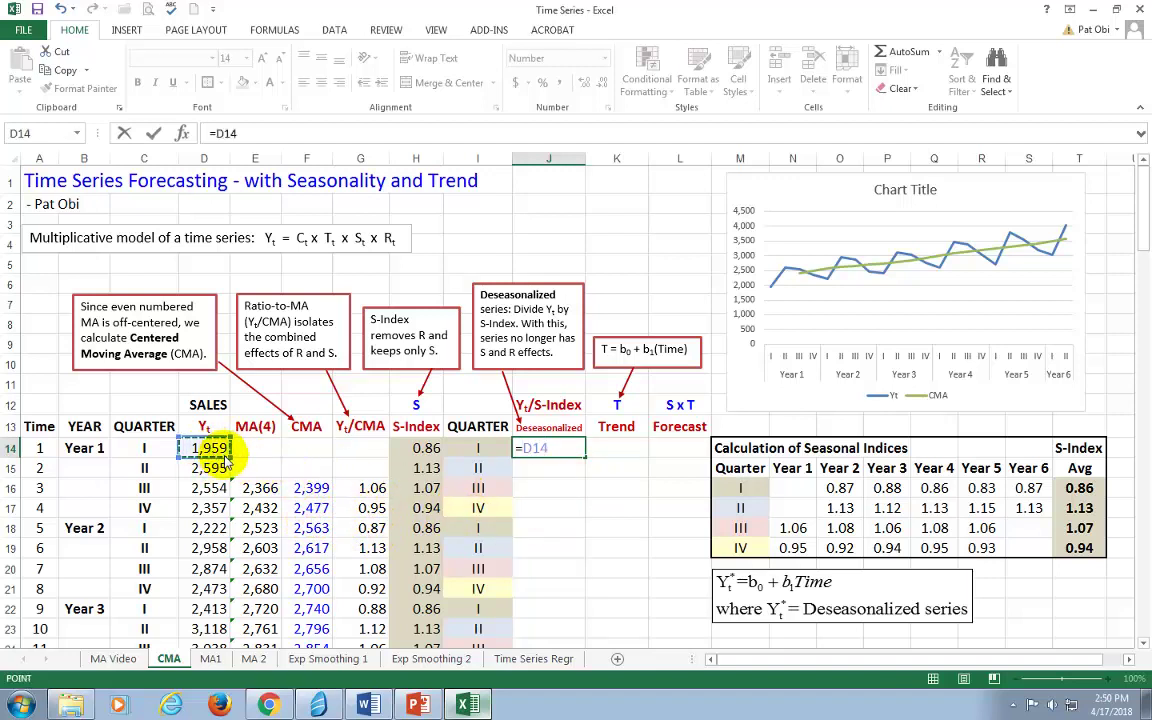
pyautogui.write('/')
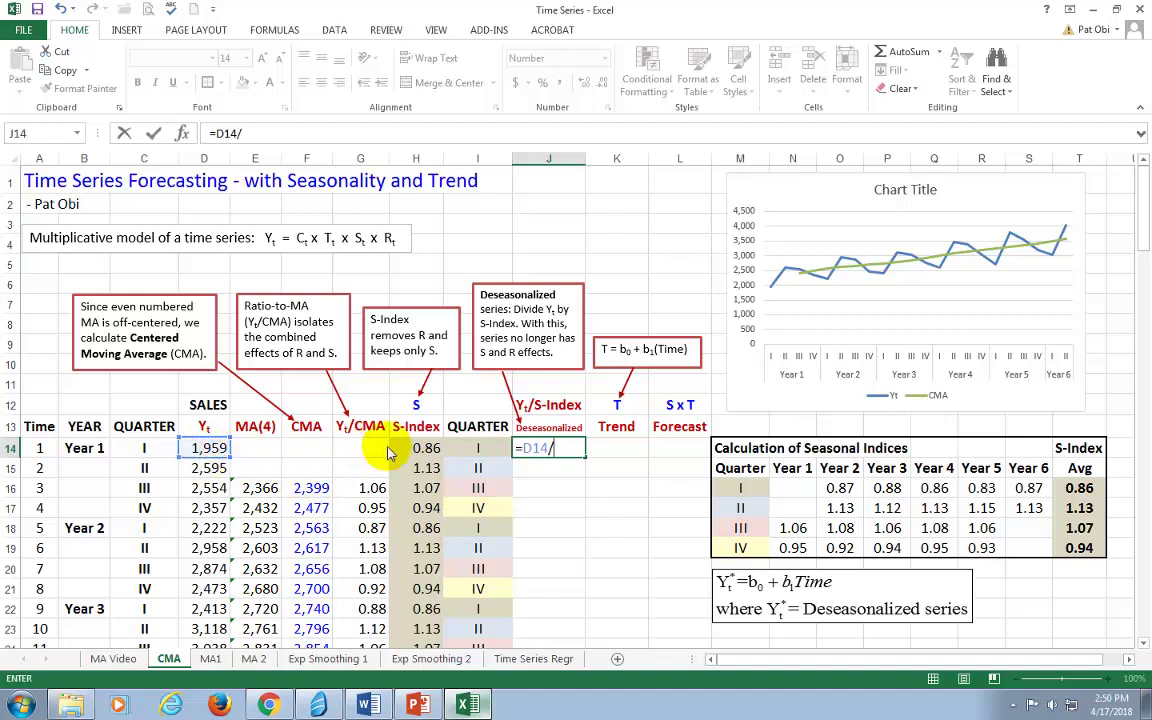
pyautogui.click(430, 450)
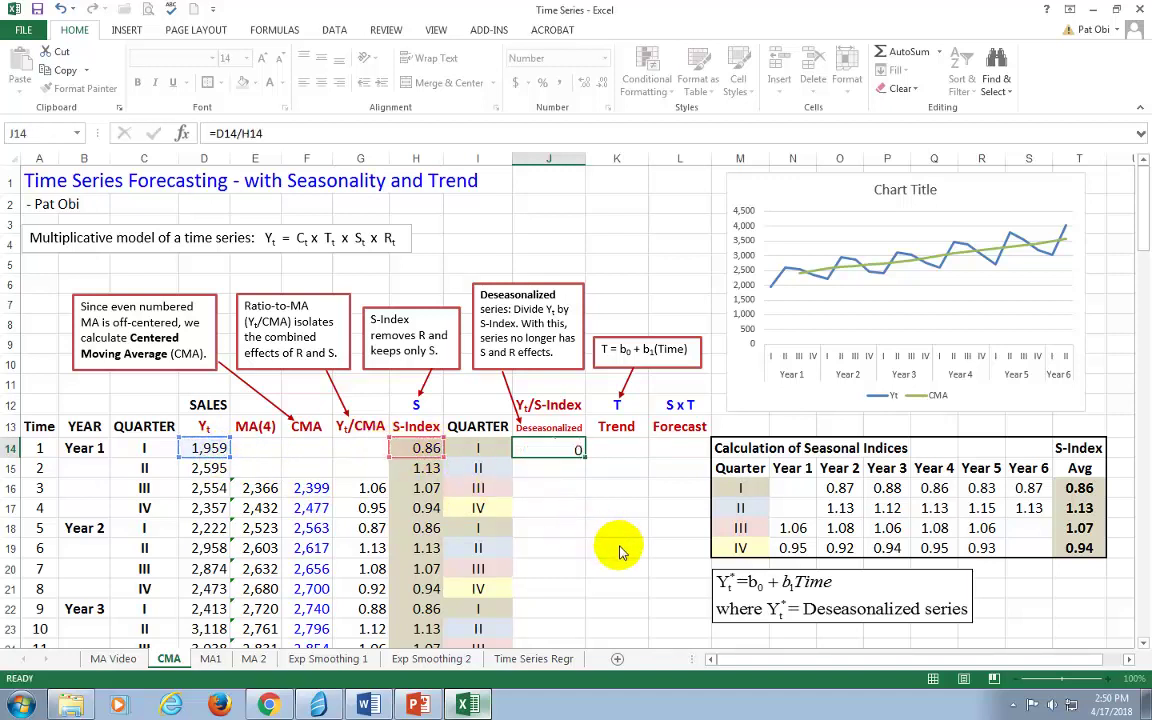
pyautogui.press('Return')
pyautogui.press('Up')
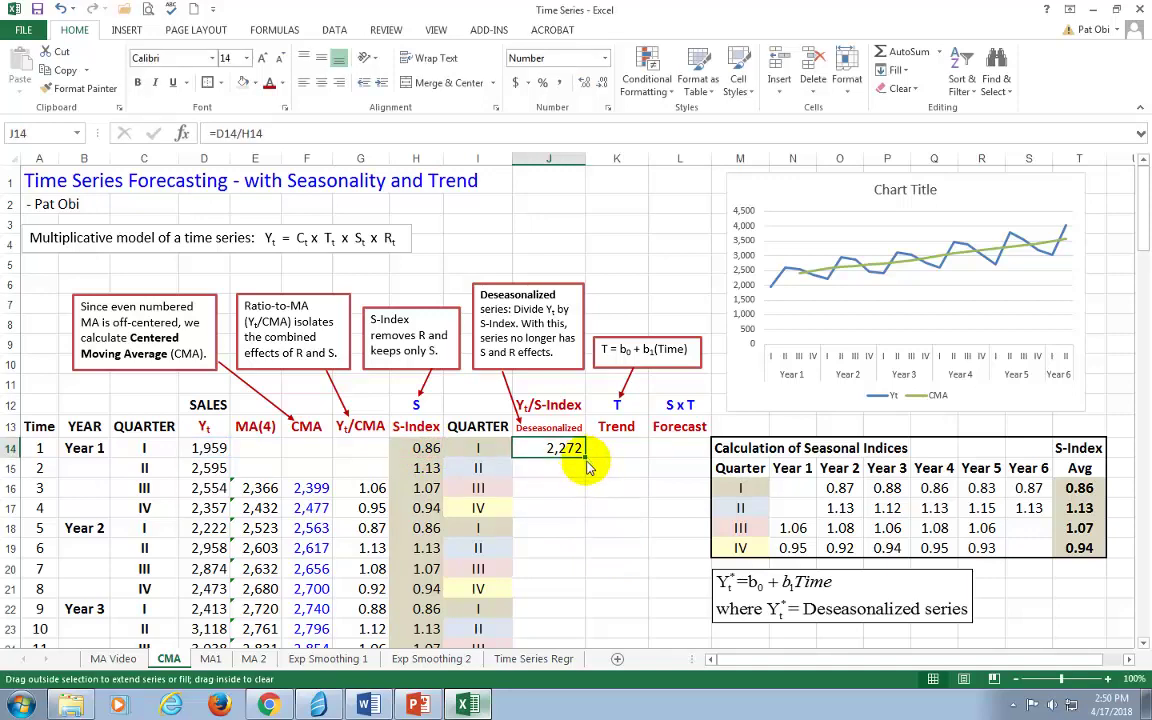
# Fill the deseasonalizing formula from J14 down through J37, the fourth quarter of Year 6.
pyautogui.moveTo(585, 478); pyautogui.dragTo(577, 528)
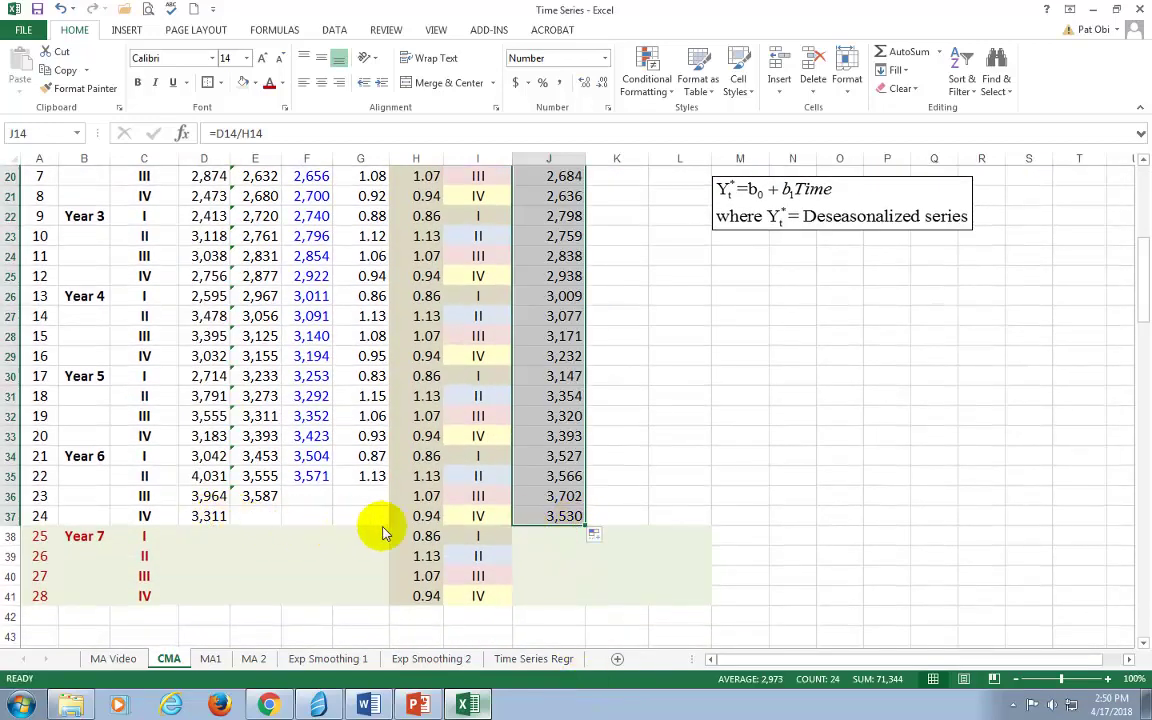
pyautogui.click(566, 456)
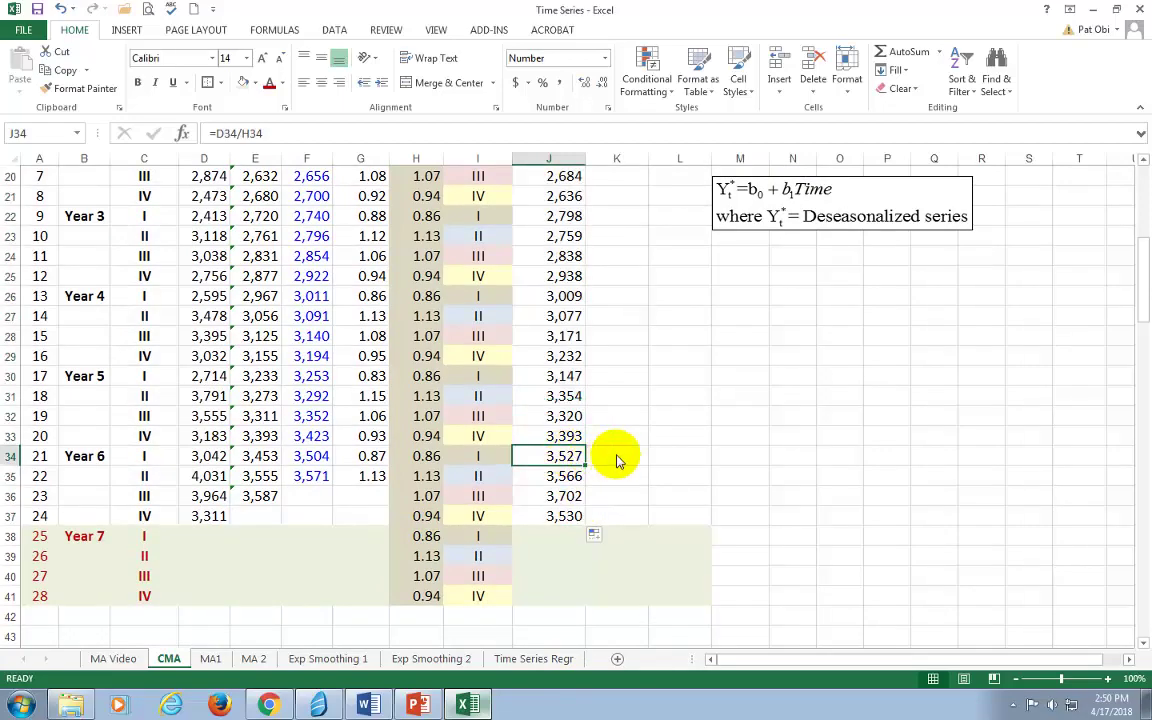
pyautogui.scroll(4, 618, 458)
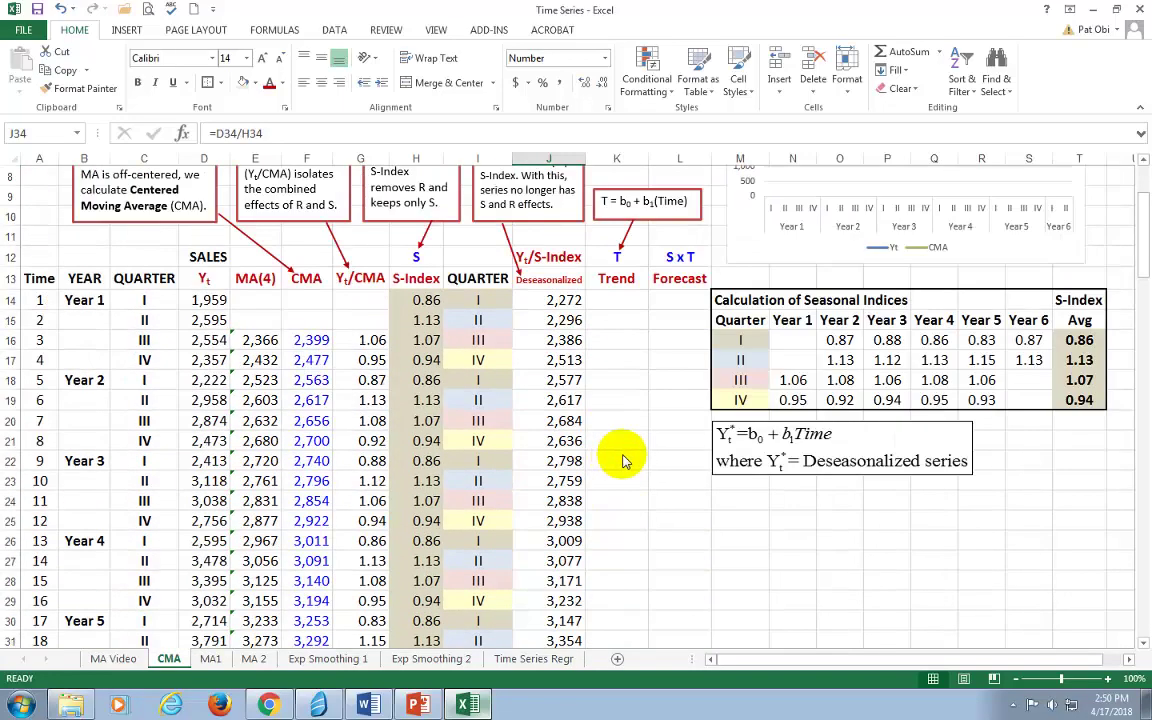
pyautogui.scroll(2, 621, 460)
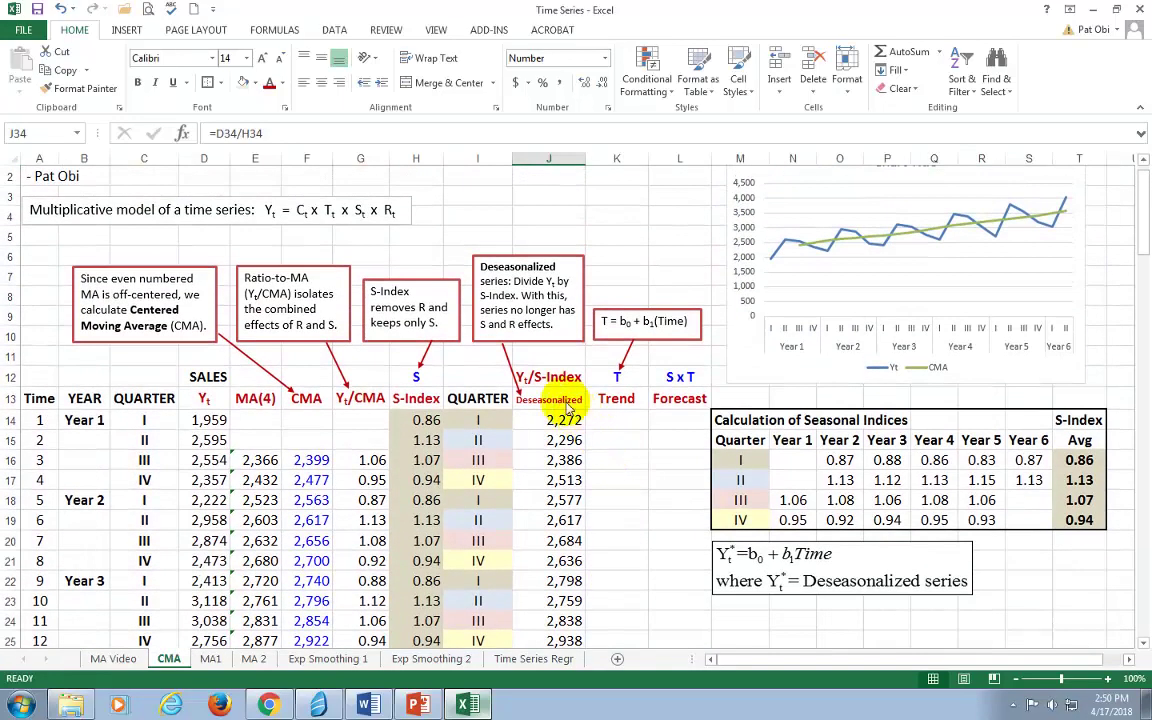
# Examine the Deseasonalized, S-Index, Trend and Time columns and the empty Year 7 forecast rows.
pyautogui.click(568, 405)
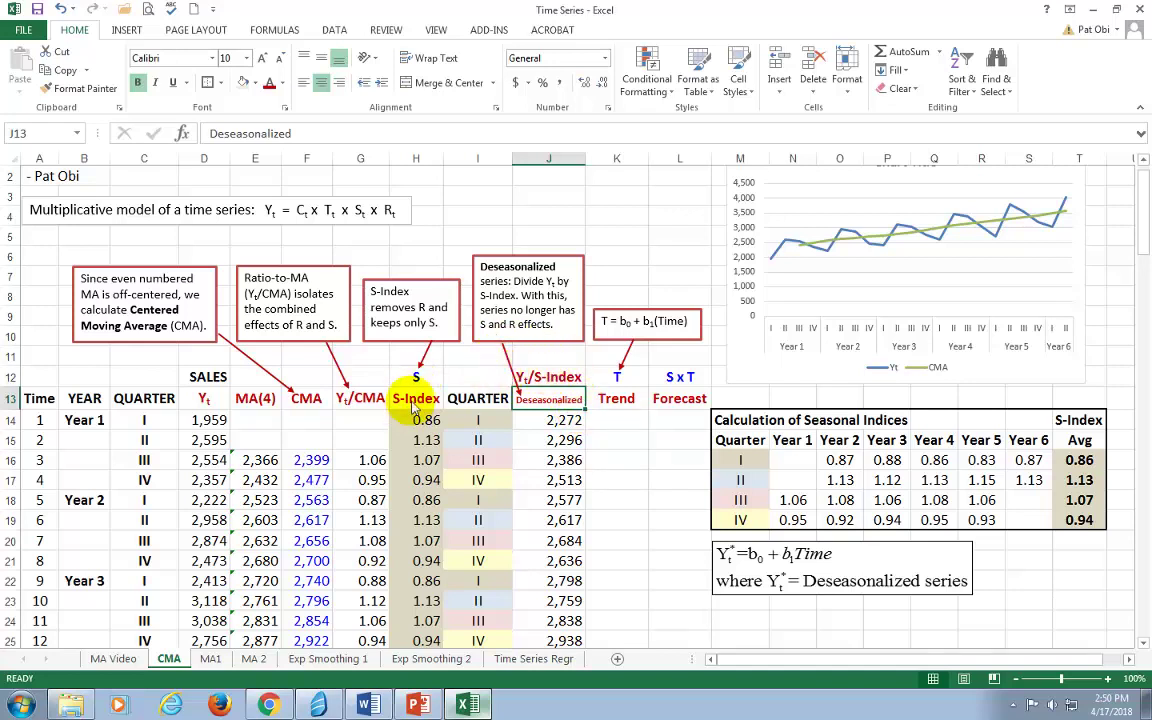
pyautogui.click(415, 405)
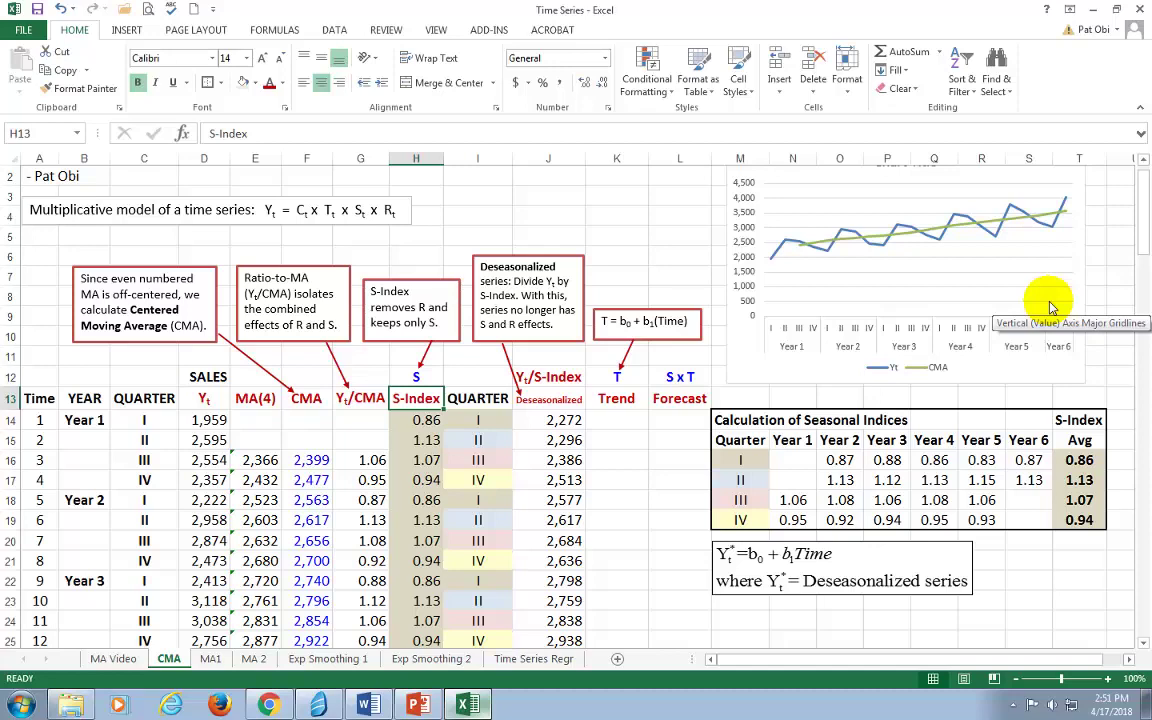
pyautogui.scroll(-7, 609, 442)
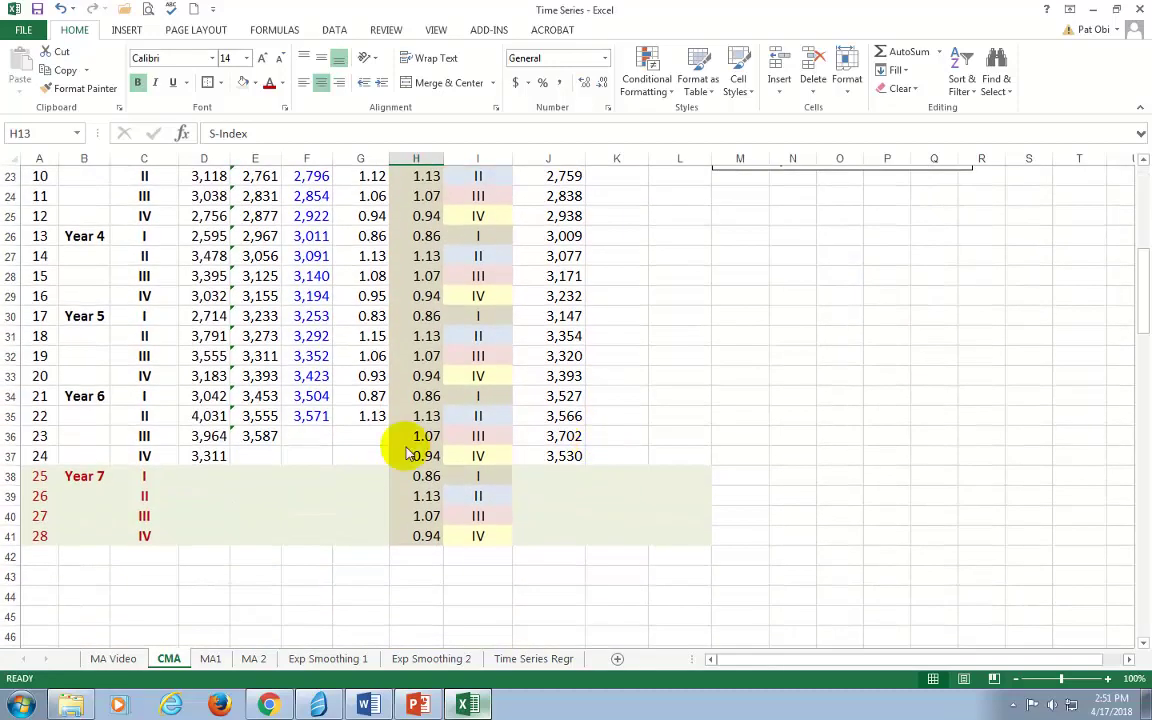
pyautogui.click(205, 477)
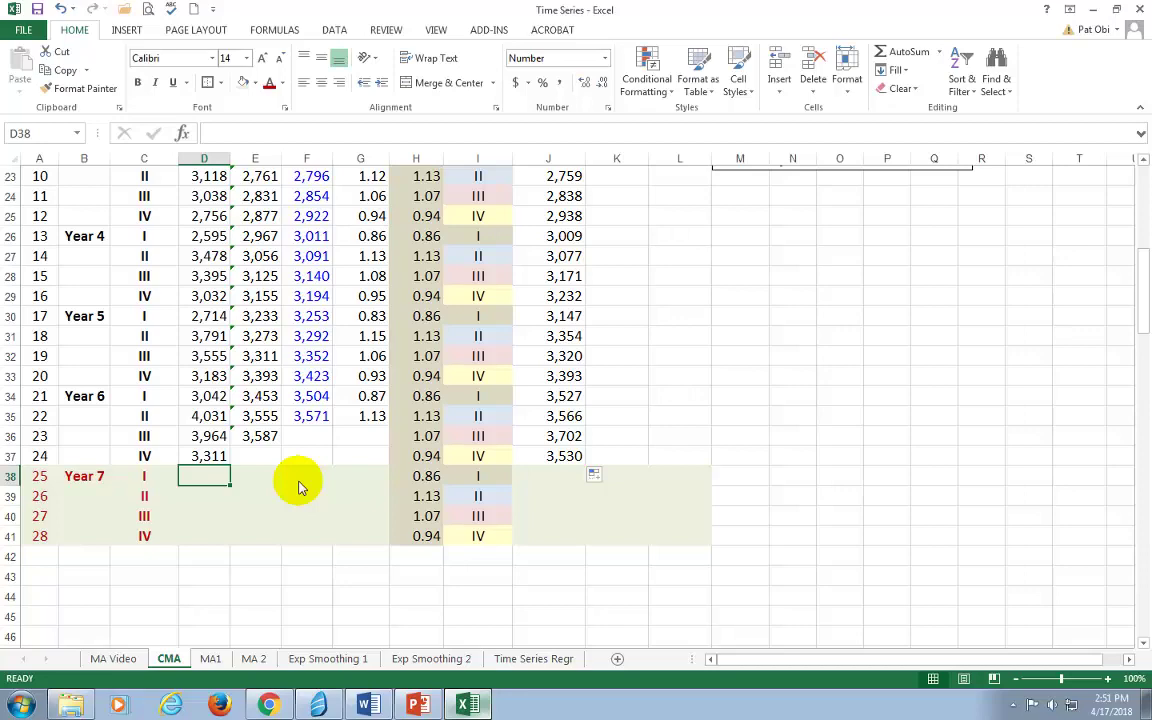
pyautogui.scroll(6, 310, 475)
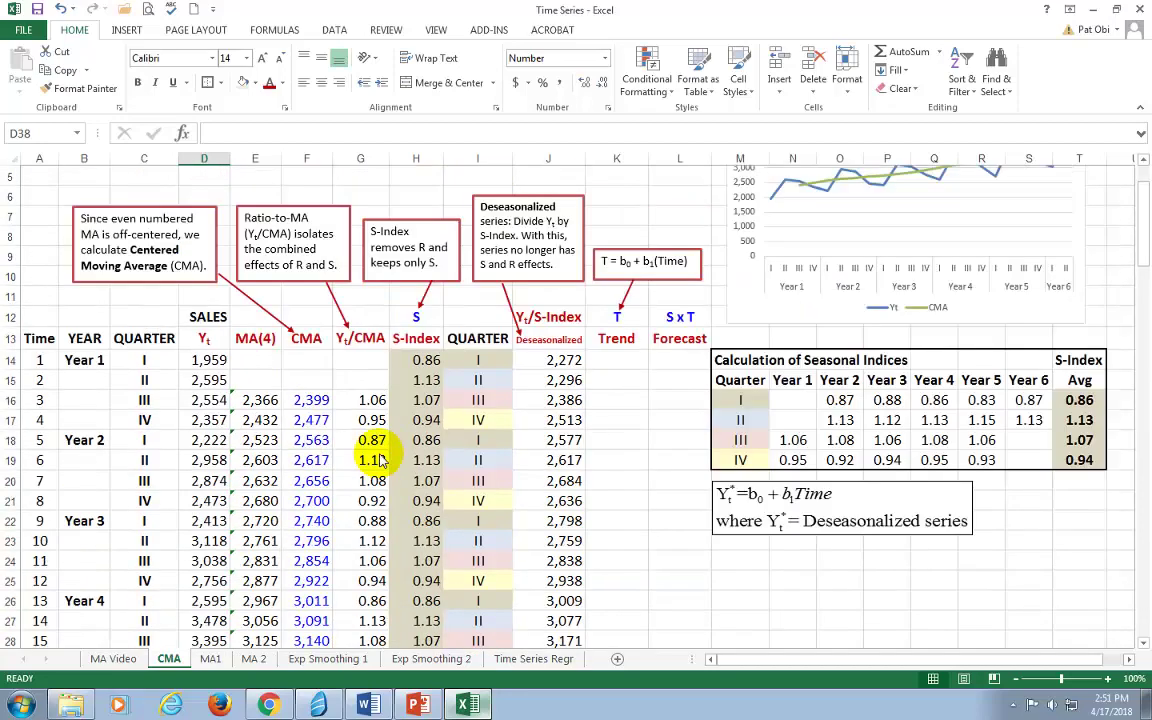
pyautogui.click(618, 364)
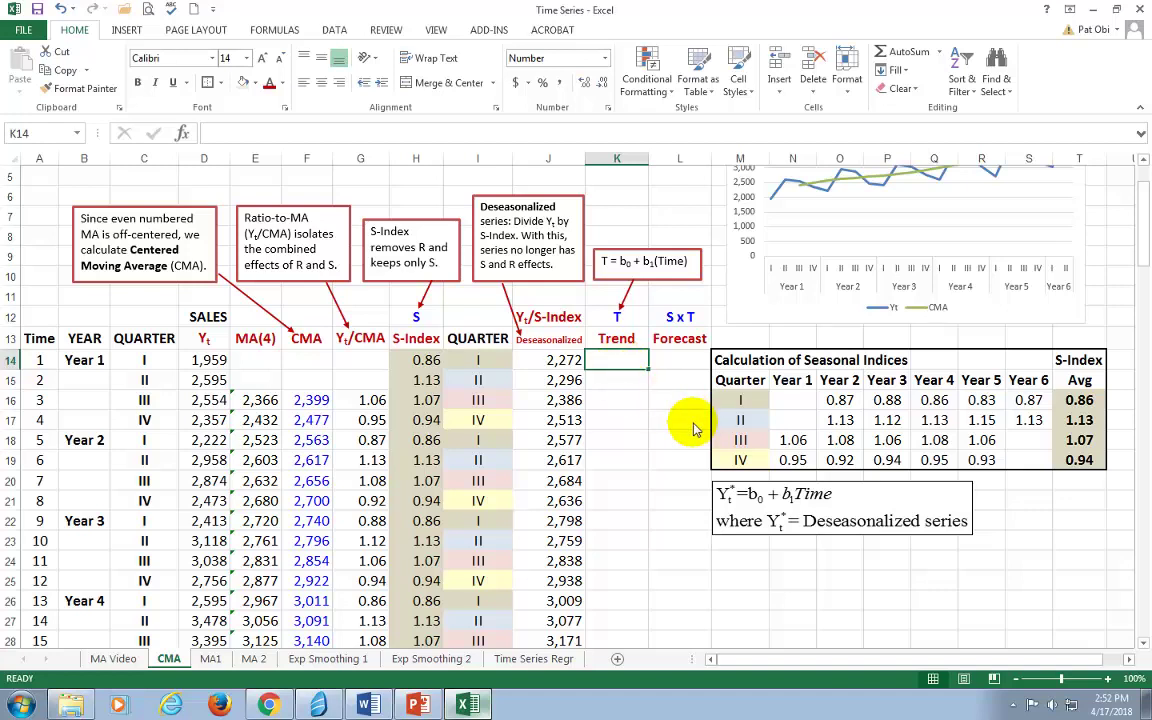
pyautogui.click(562, 343)
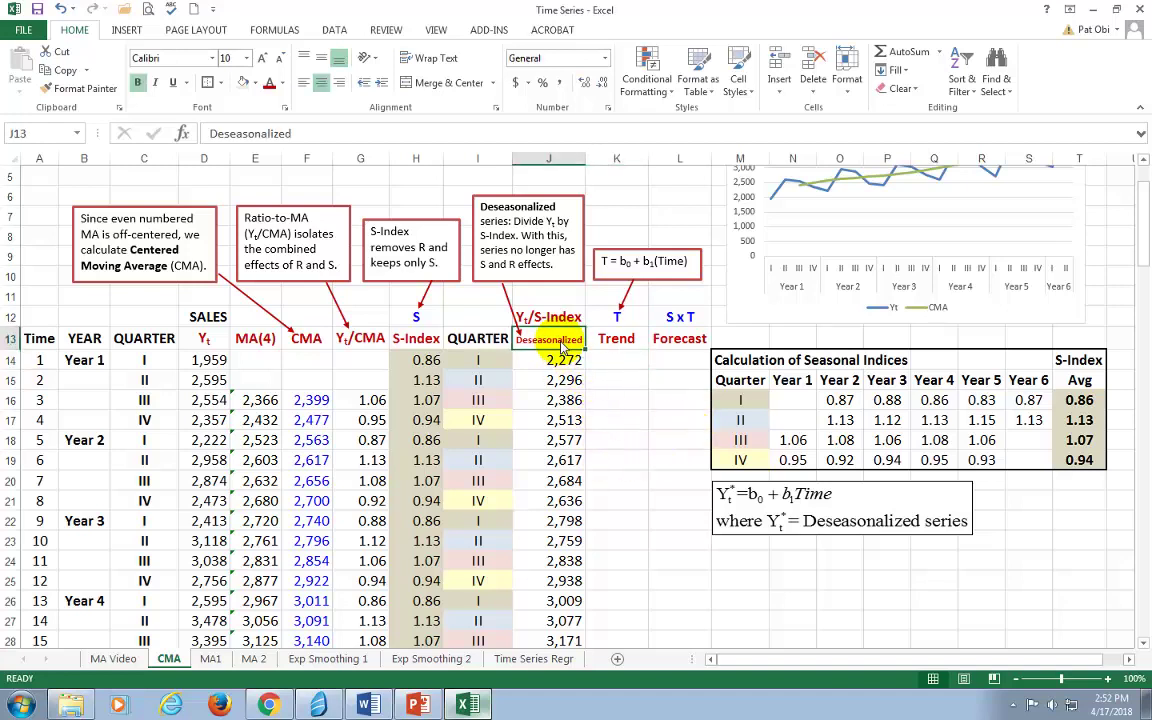
pyautogui.click(85, 338)
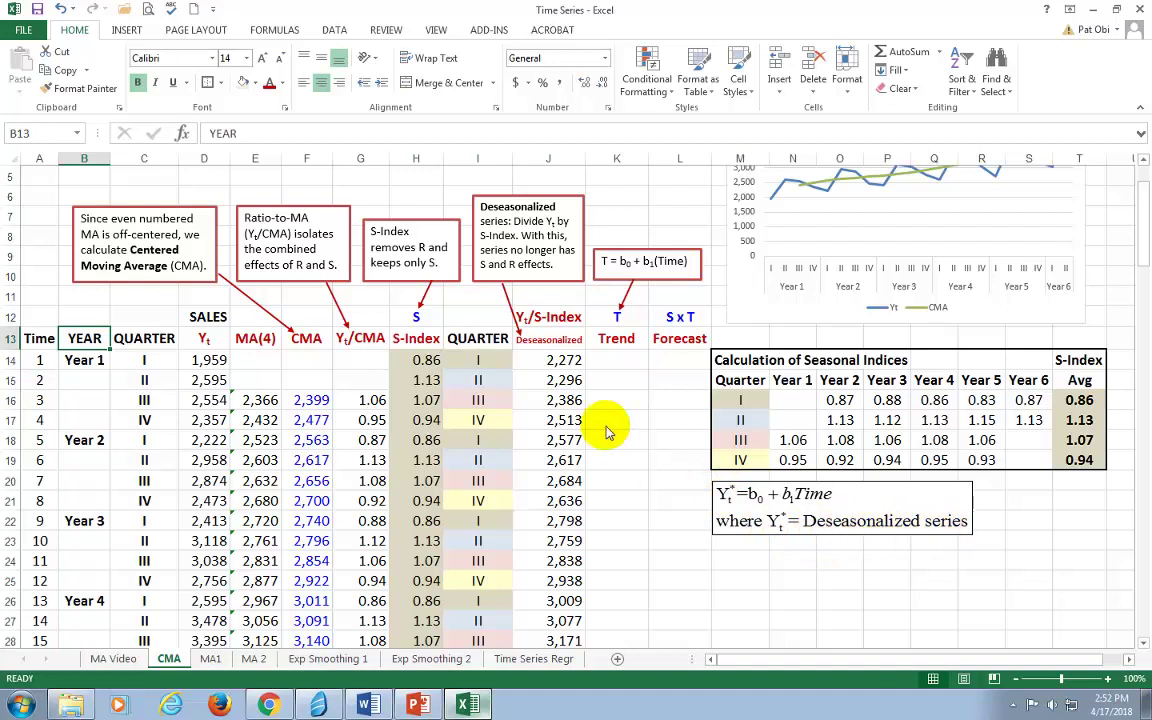
pyautogui.click(549, 343)
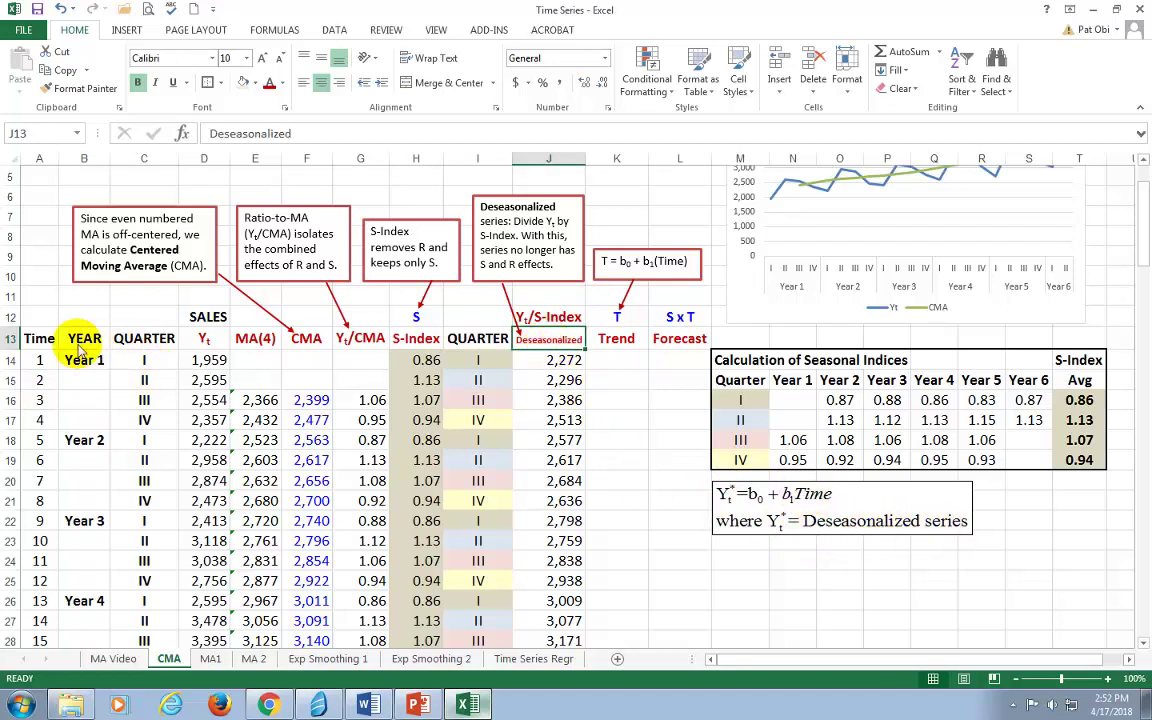
pyautogui.click(40, 340)
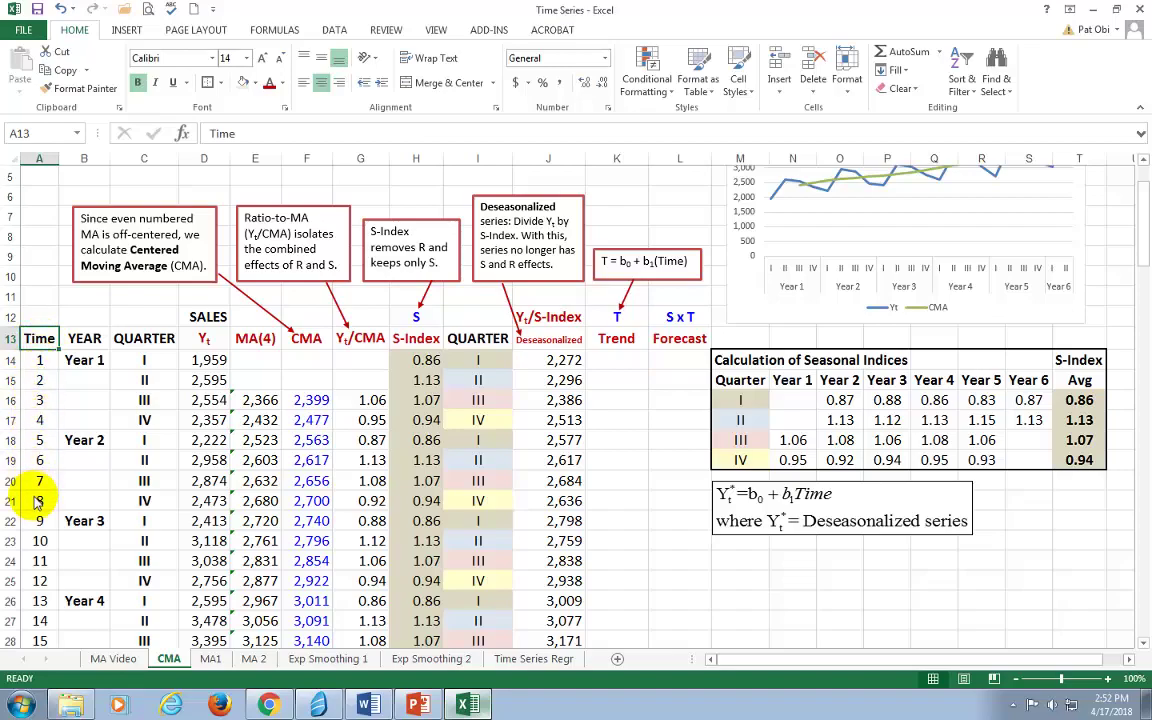
pyautogui.scroll(-5, 38, 500)
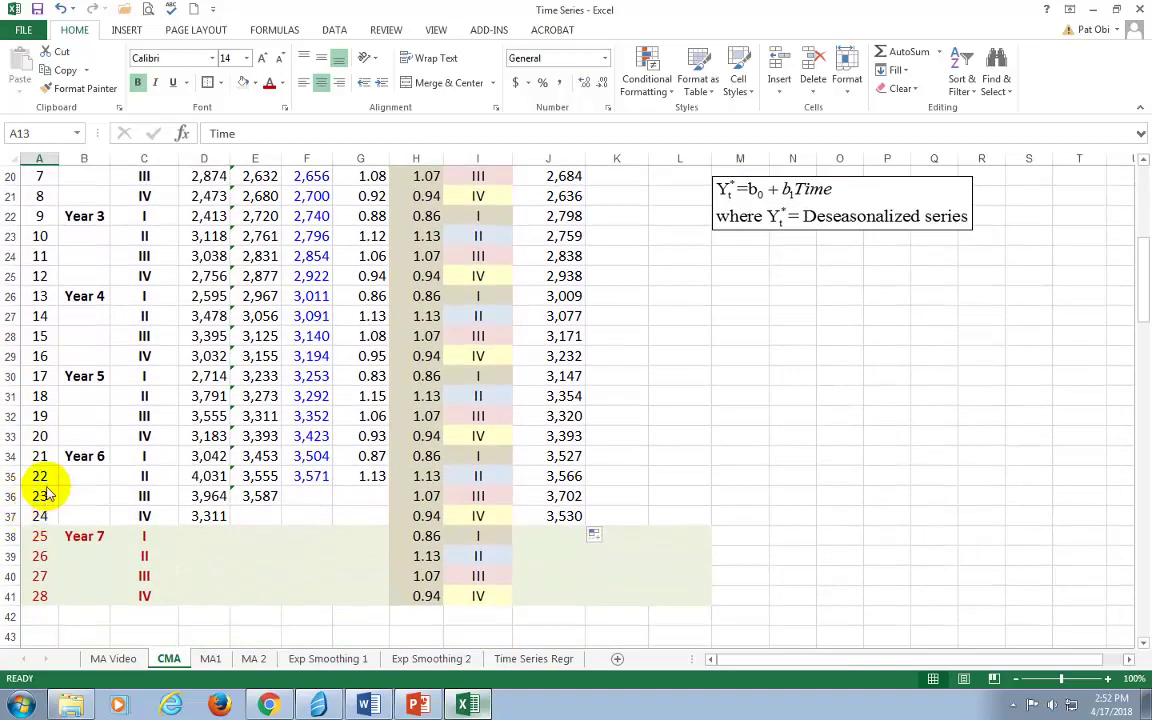
pyautogui.scroll(6, 44, 490)
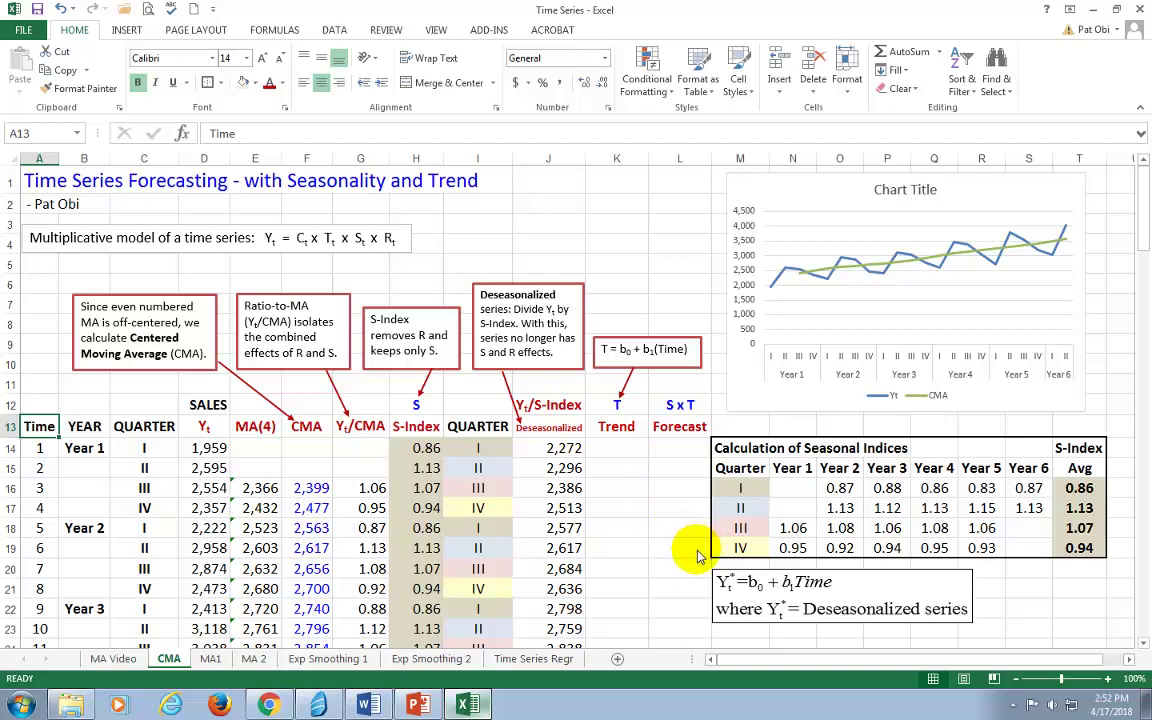
# Open the Regression analysis tool and clear its leftover Y range, X range, Labels option and output range.
pyautogui.click(334, 30)
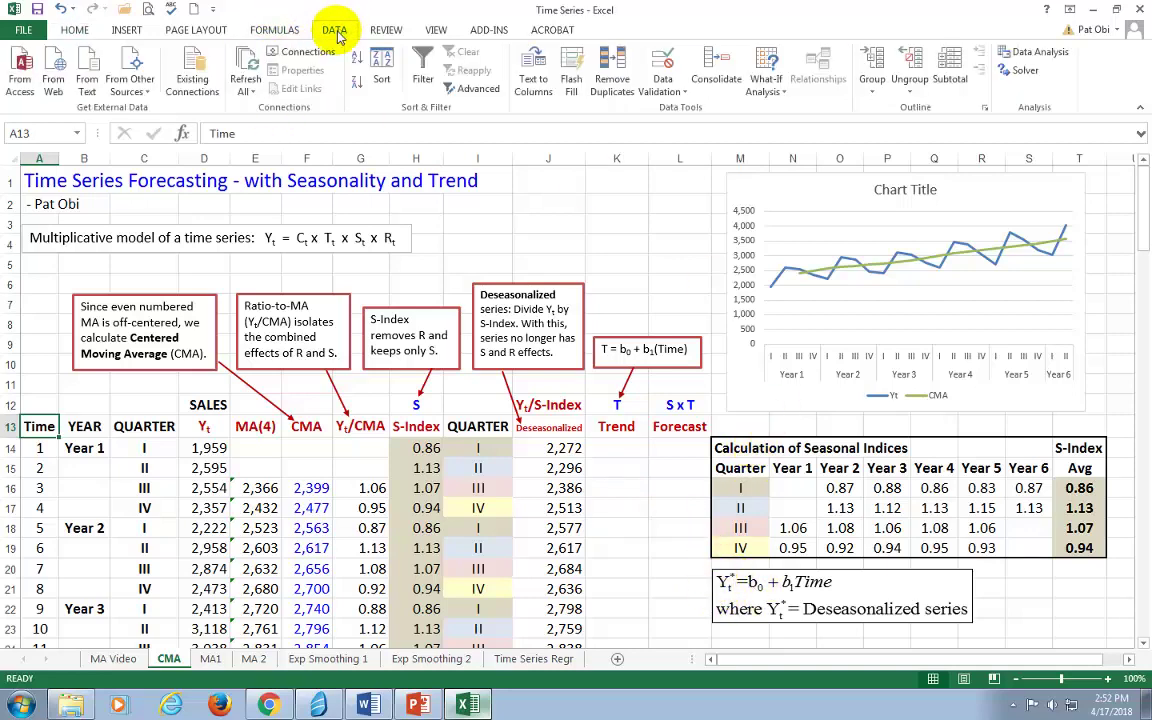
pyautogui.click(1035, 52)
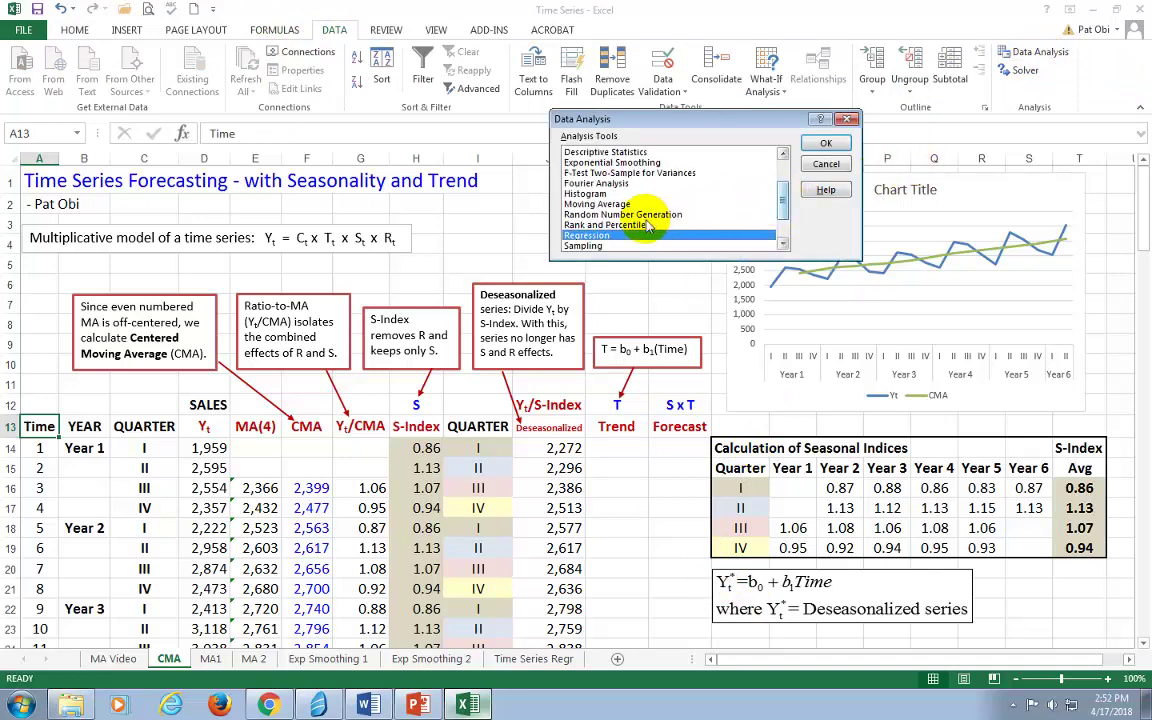
pyautogui.click(826, 143)
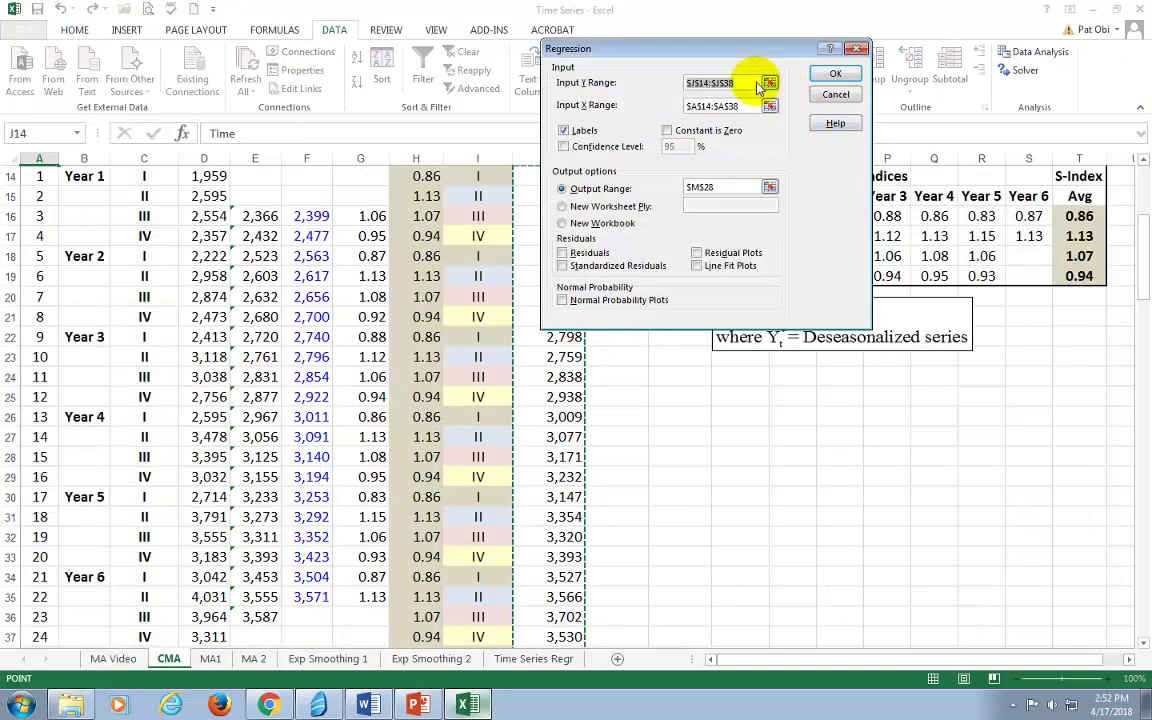
pyautogui.press('Delete')
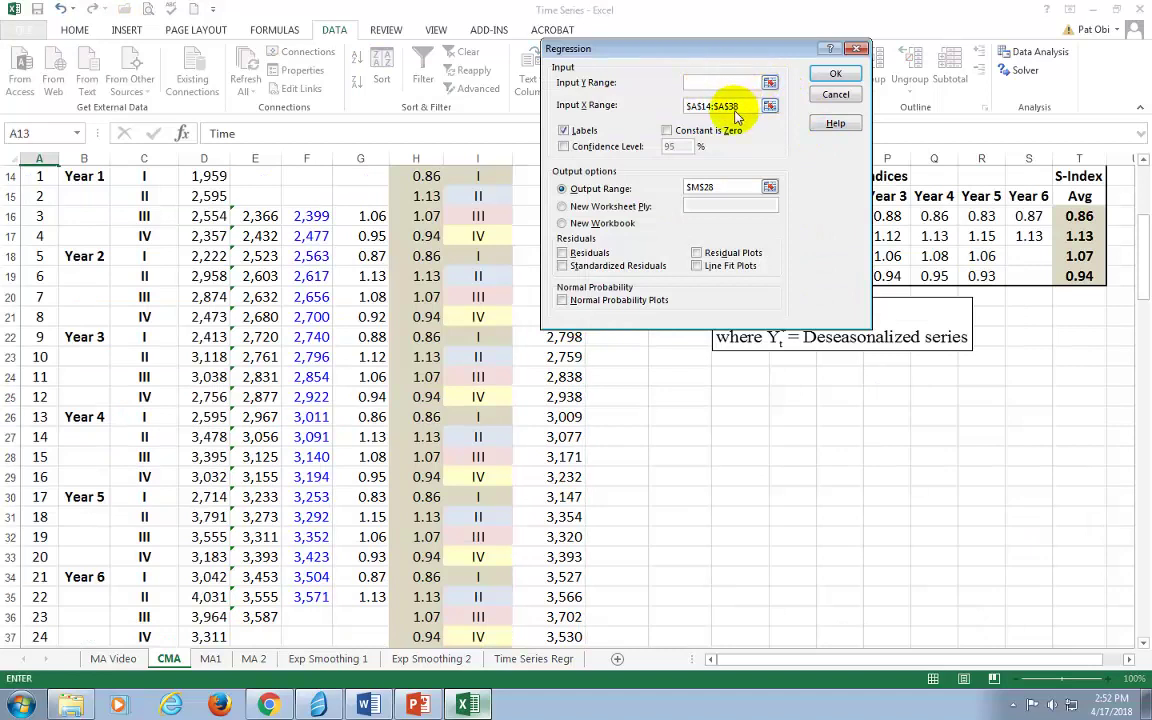
pyautogui.moveTo(728, 106); pyautogui.dragTo(689, 106)
pyautogui.press('Delete')
pyautogui.click(564, 130)
pyautogui.moveTo(715, 188); pyautogui.dragTo(663, 188)
pyautogui.press('Delete')
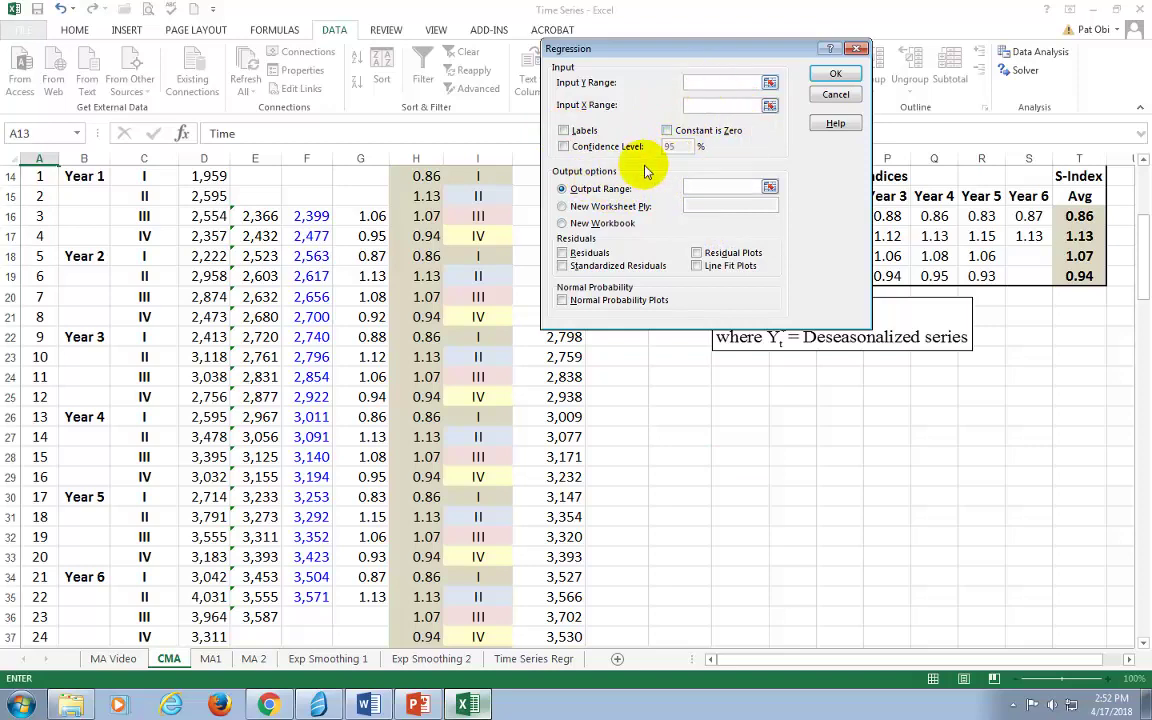
# Set the regression's input Y range to the deseasonalized series with its header, $J$13:$J$37.
pyautogui.scroll(4, 441, 150)
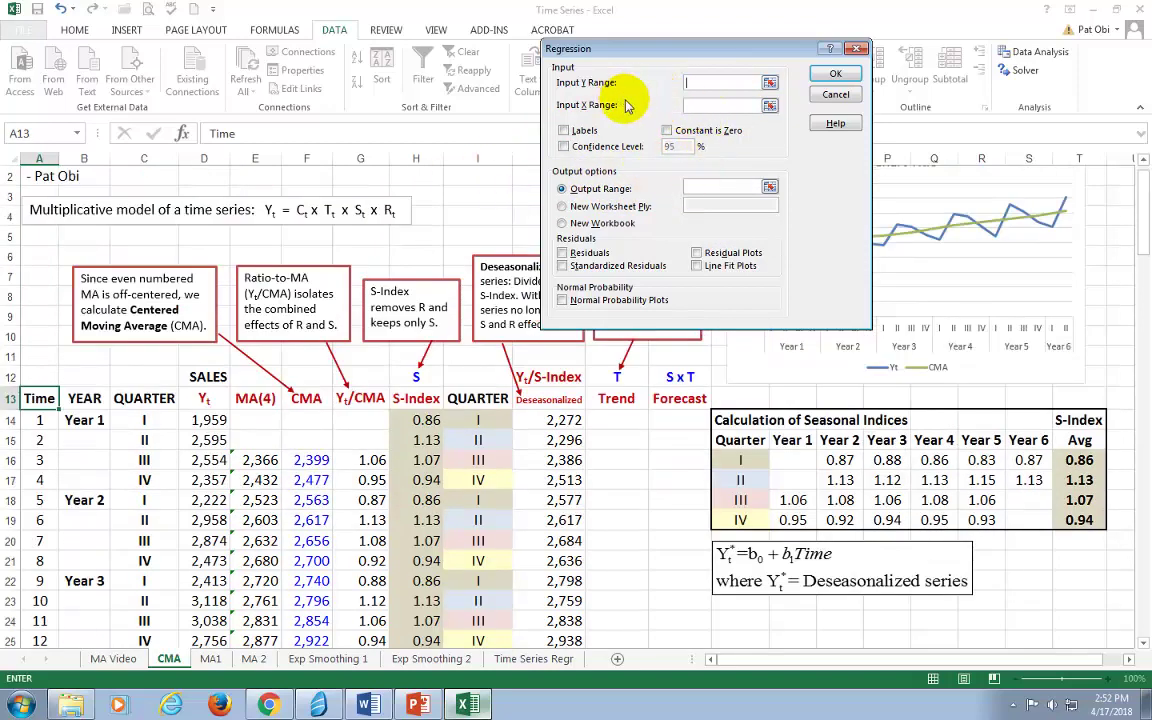
pyautogui.click(565, 410)
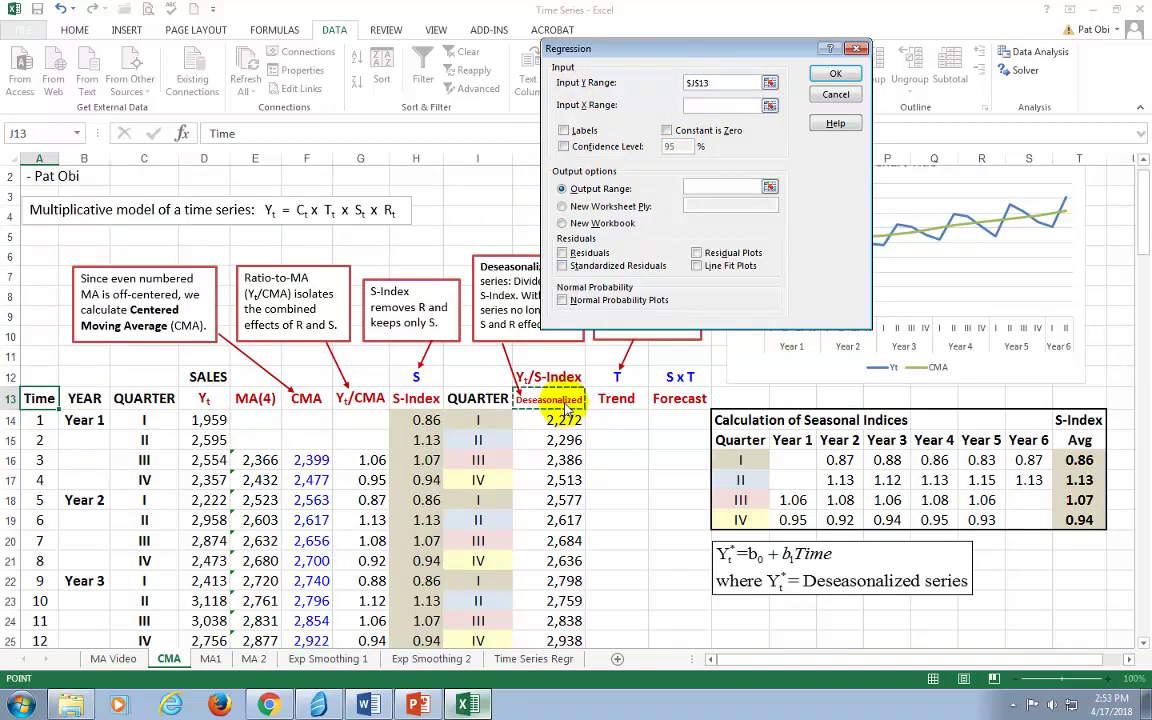
pyautogui.moveTo(565, 410); pyautogui.dragTo(590, 565)
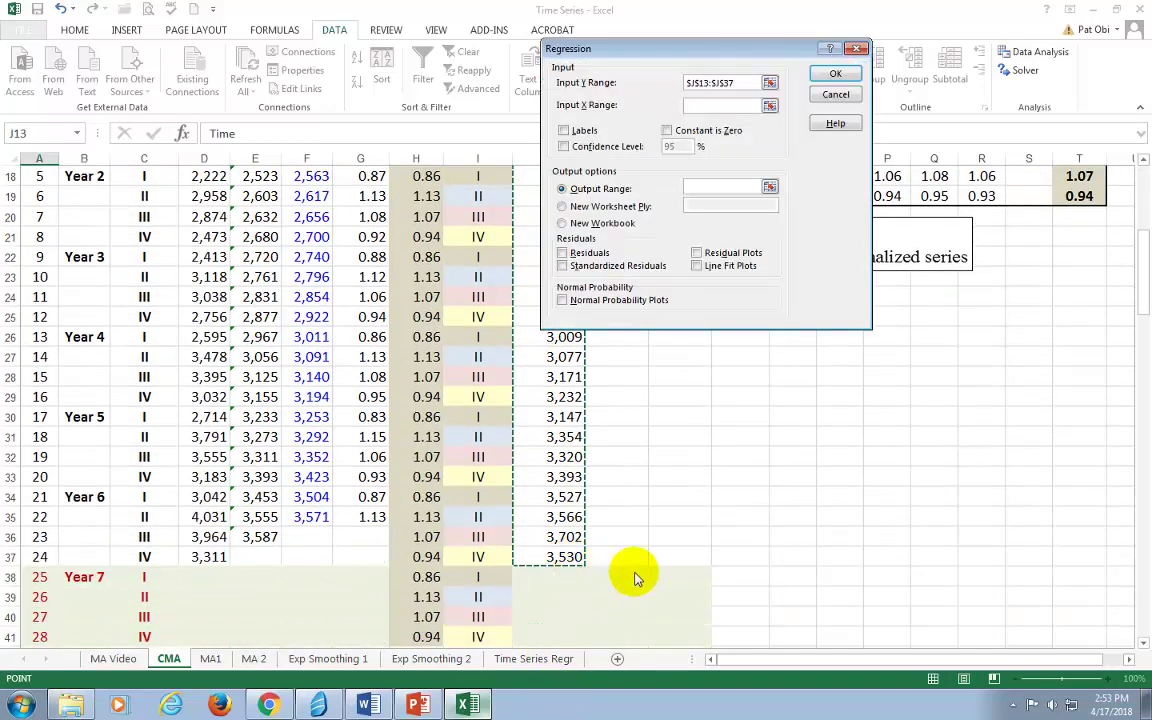
# Set the regression's input X range to the Time column with its header, $A$13:$A$37.
pyautogui.click(708, 105)
pyautogui.scroll(3, 380, 245)
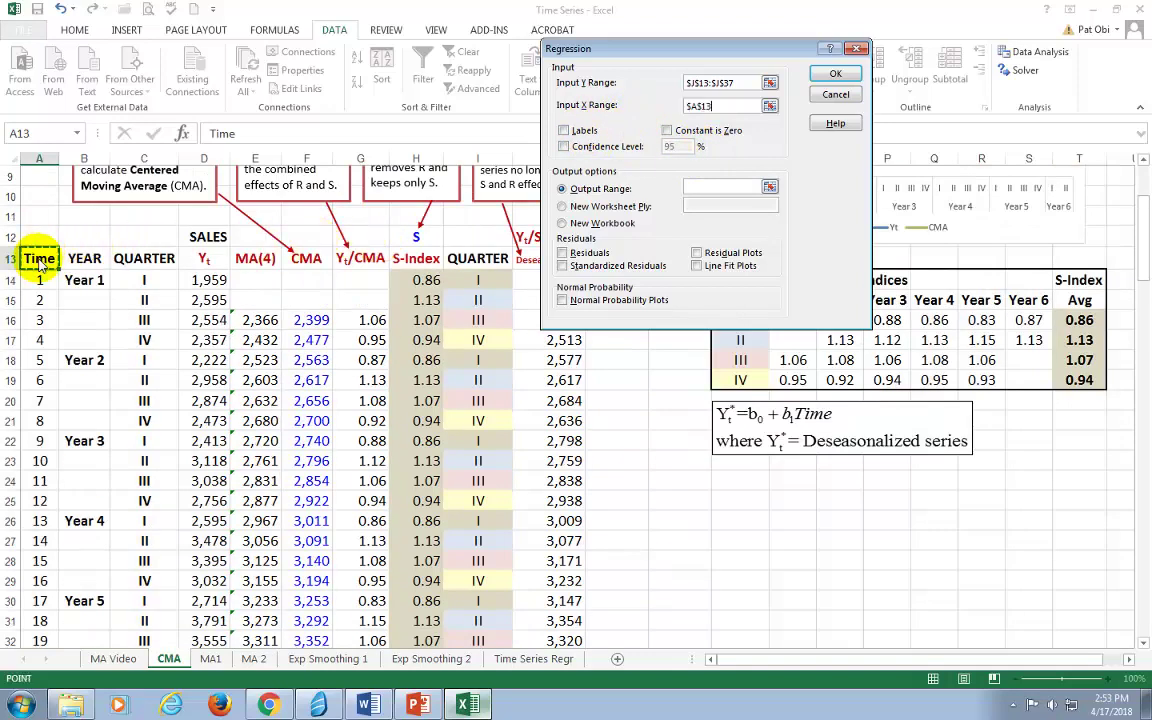
pyautogui.moveTo(40, 262); pyautogui.dragTo(40, 578)
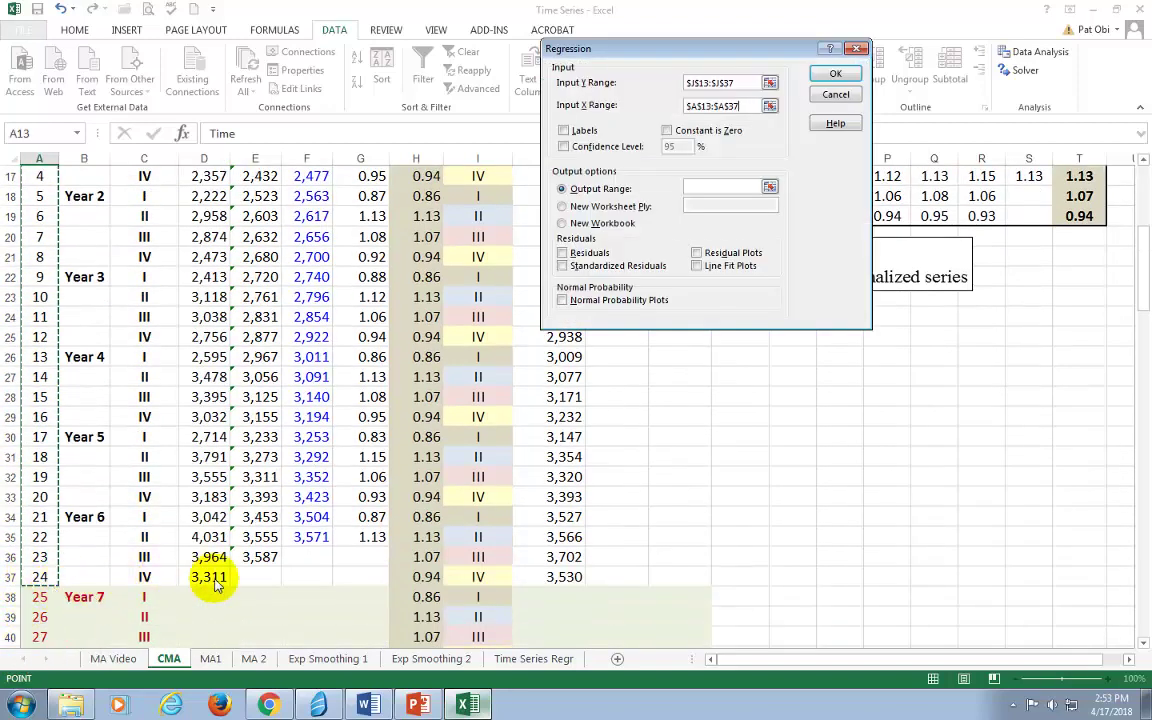
# Turn on Labels, set the regression's output range to $M$24 and run the regression.
pyautogui.click(564, 131)
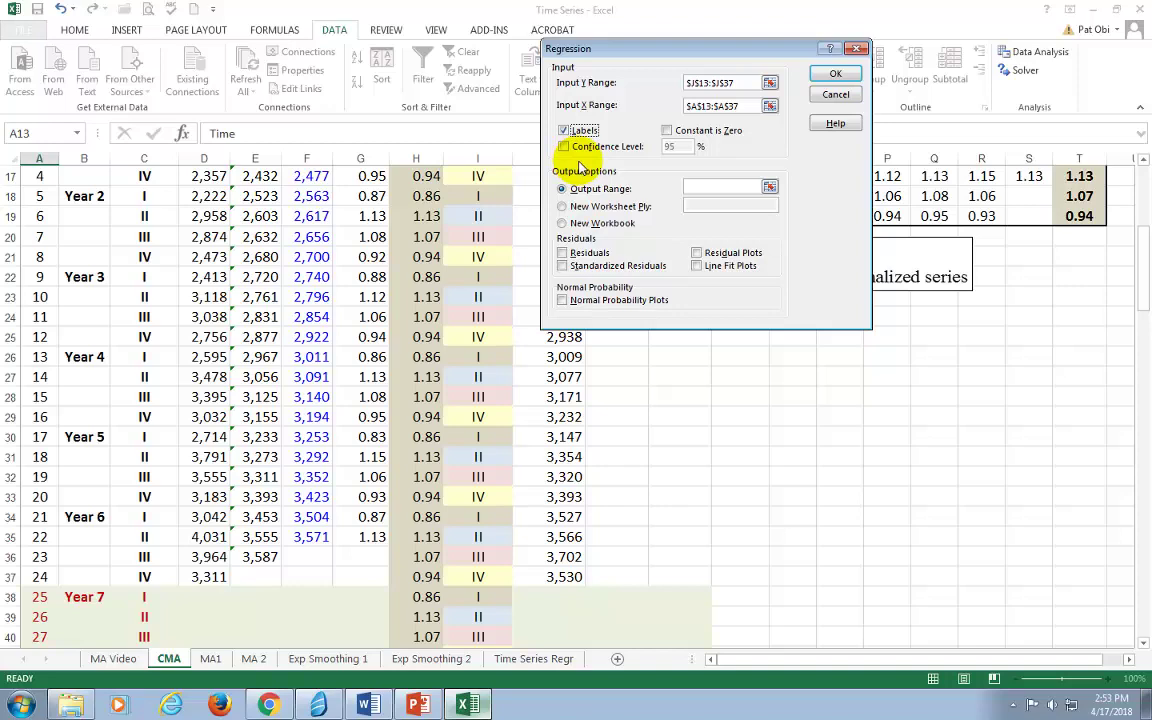
pyautogui.click(561, 188)
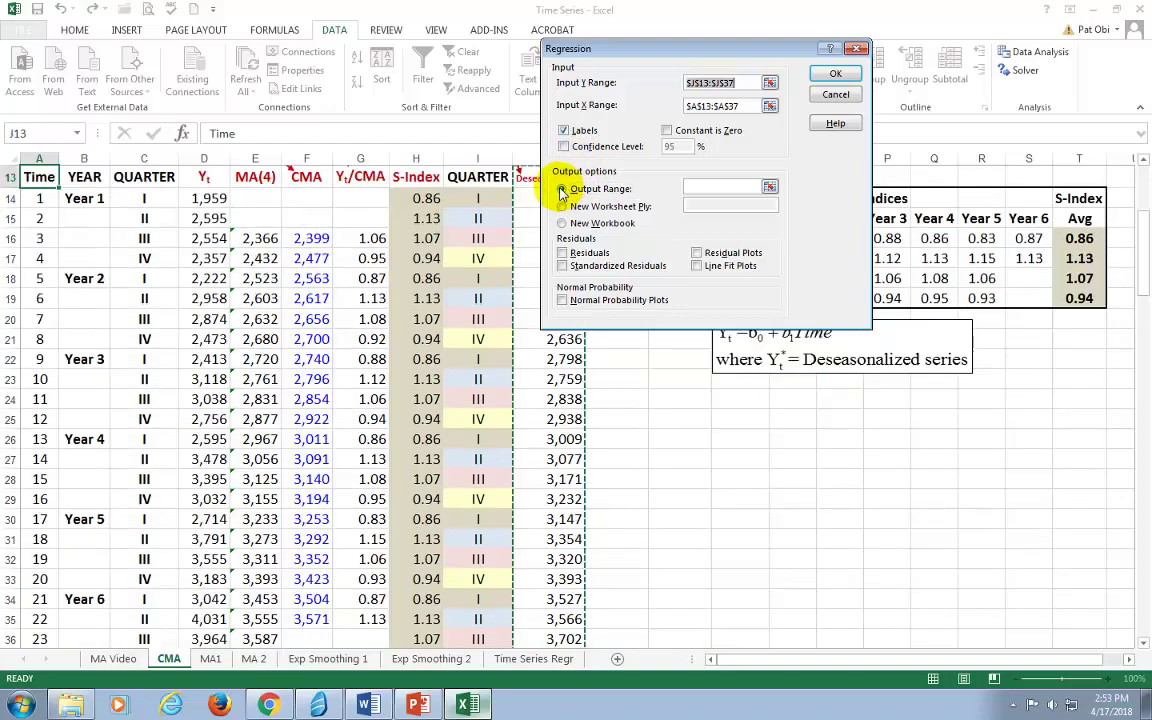
pyautogui.click(713, 190)
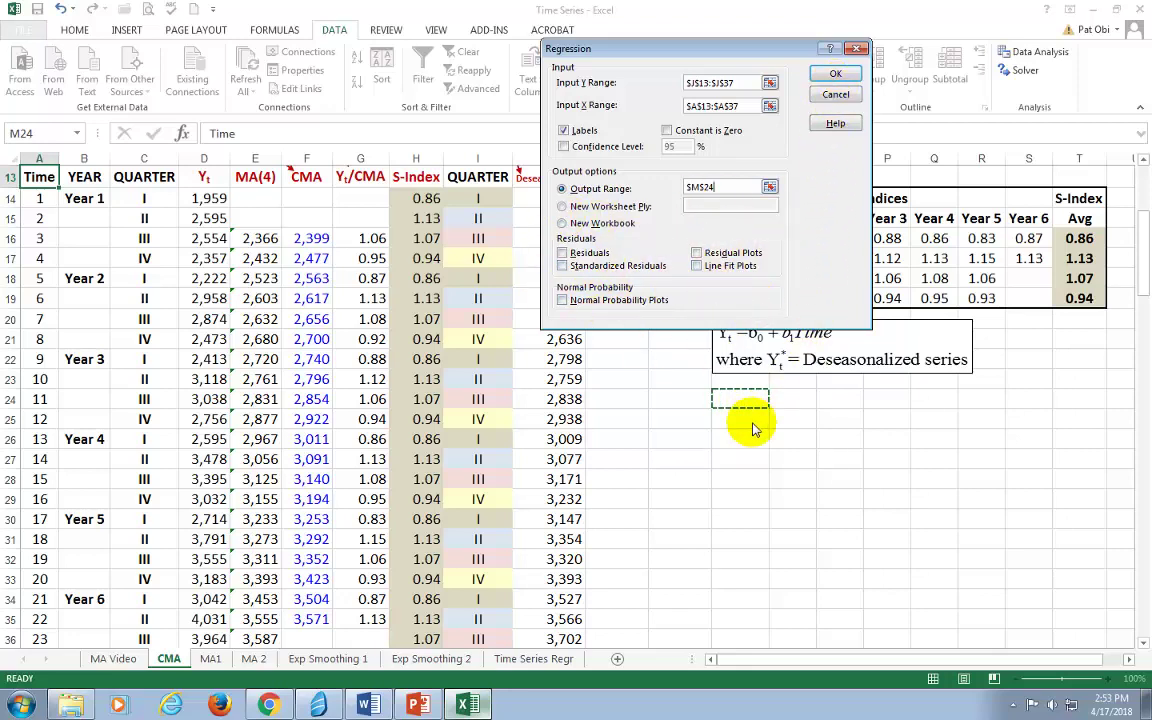
pyautogui.click(835, 74)
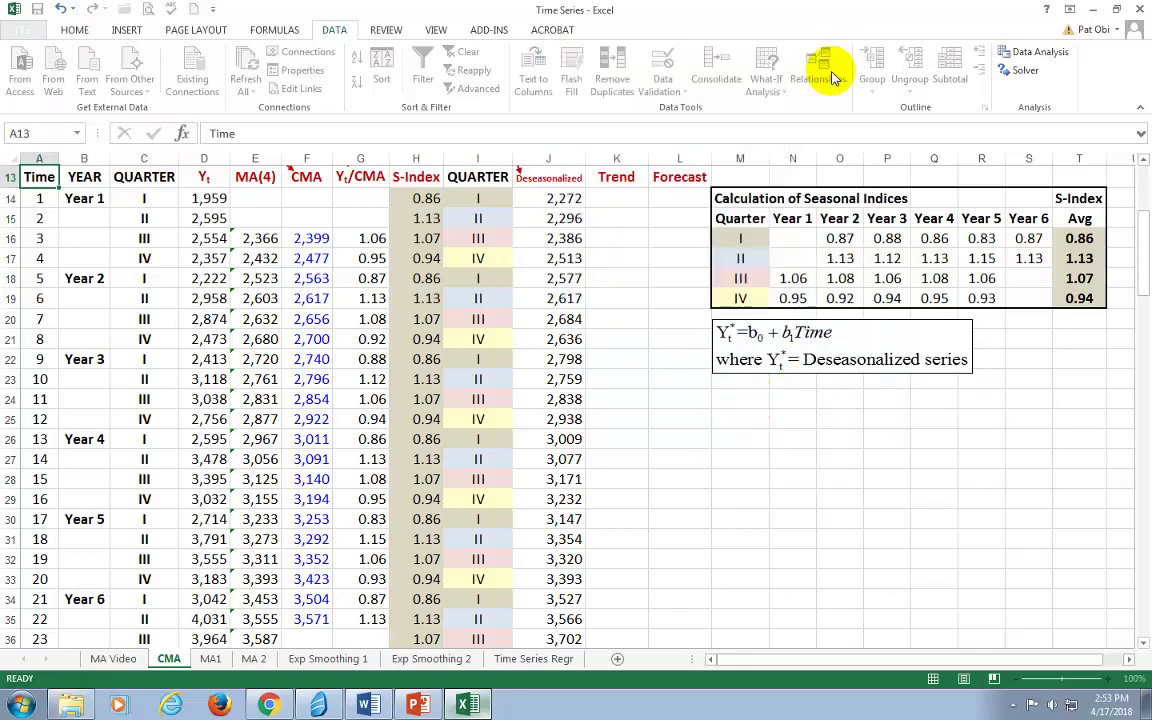
# Fill the intercept and Time coefficient cells, N40:N41, with yellow in the regression output.
pyautogui.scroll(-4, 828, 452)
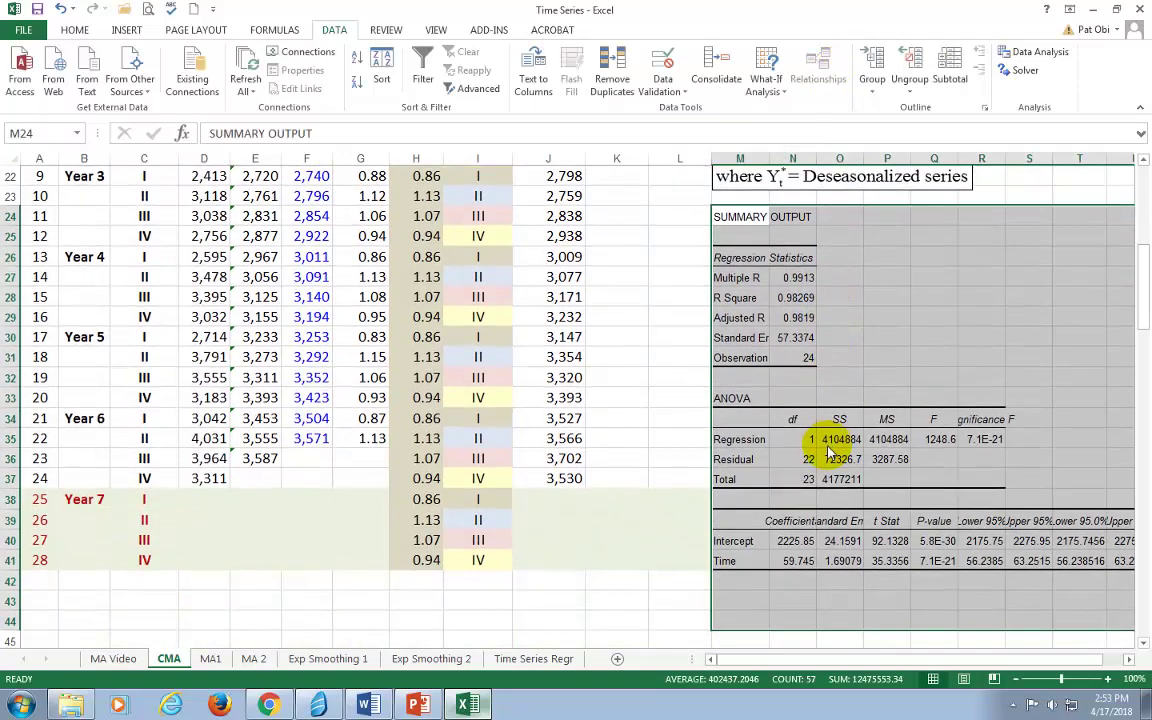
pyautogui.moveTo(800, 488); pyautogui.dragTo(797, 503)
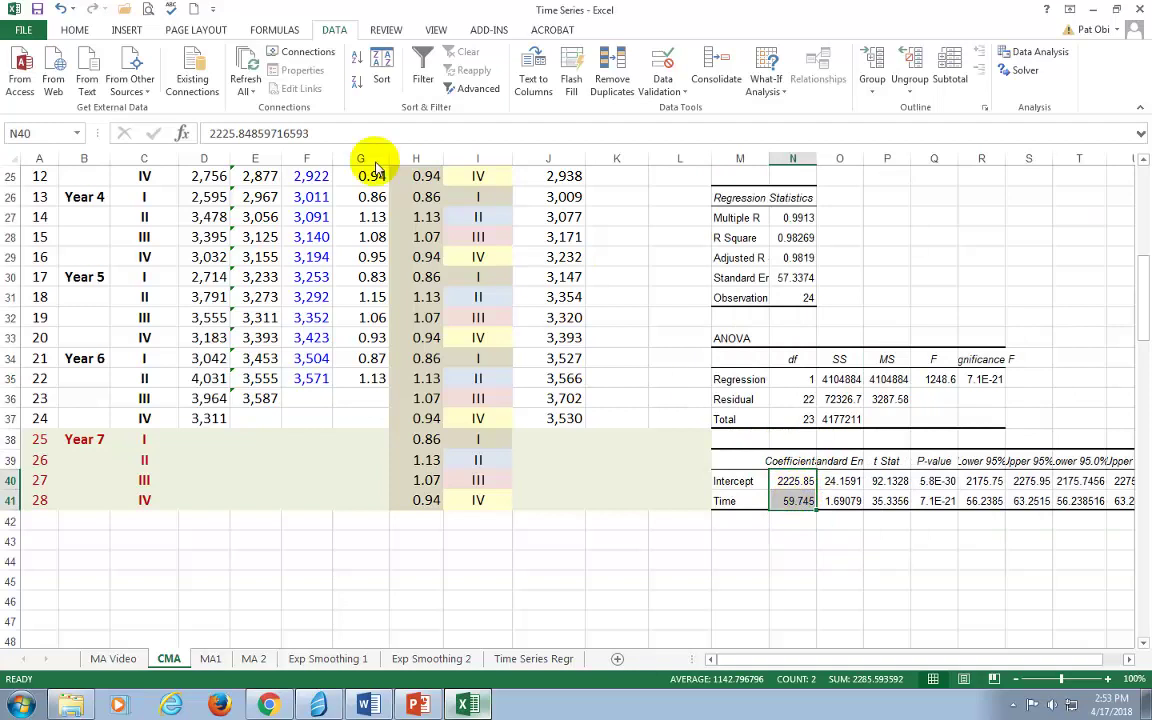
pyautogui.click(75, 30)
pyautogui.click(256, 83)
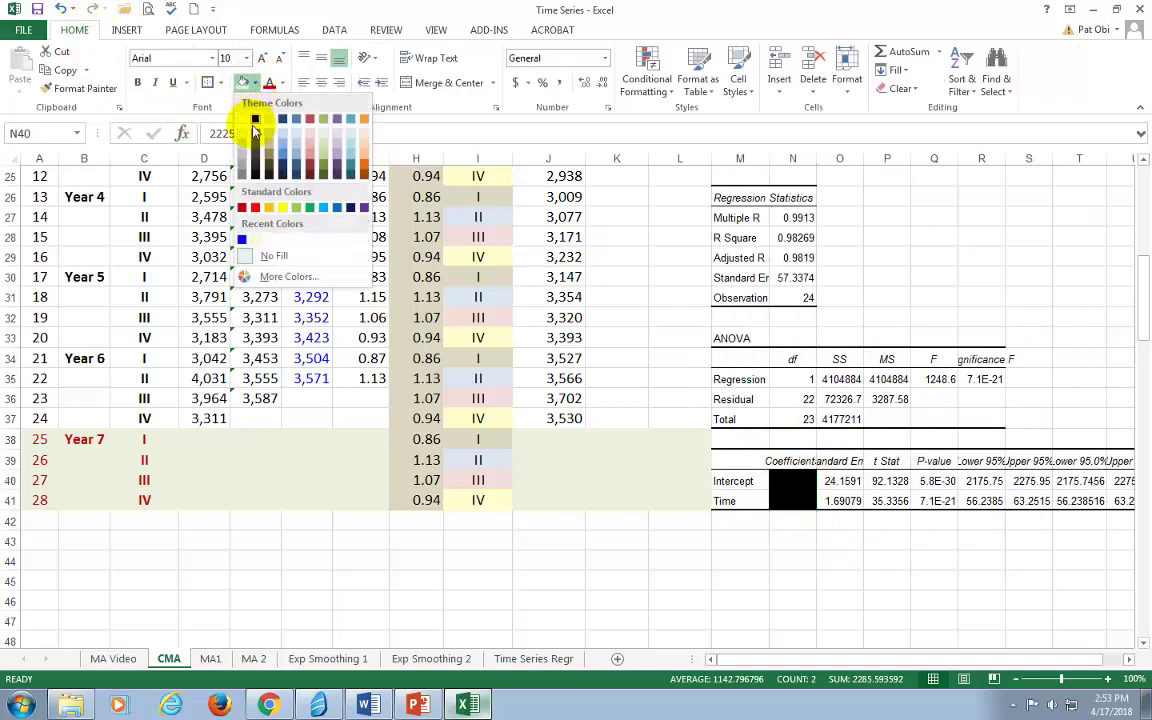
pyautogui.click(274, 211)
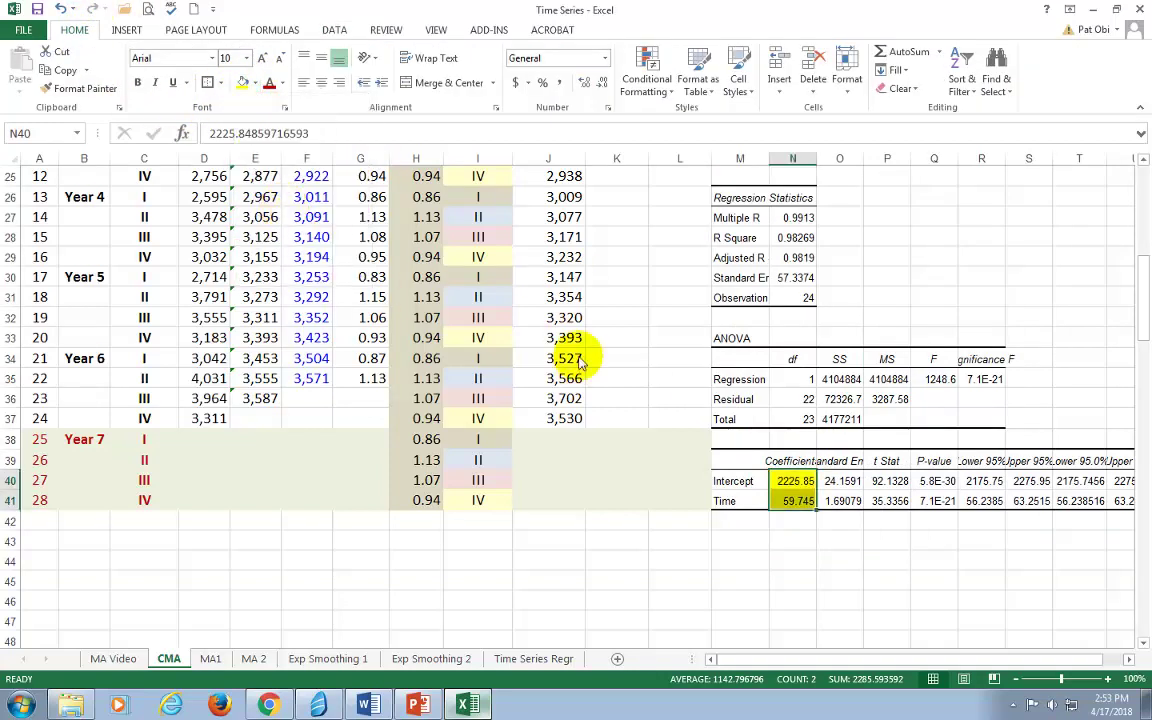
pyautogui.click(797, 484)
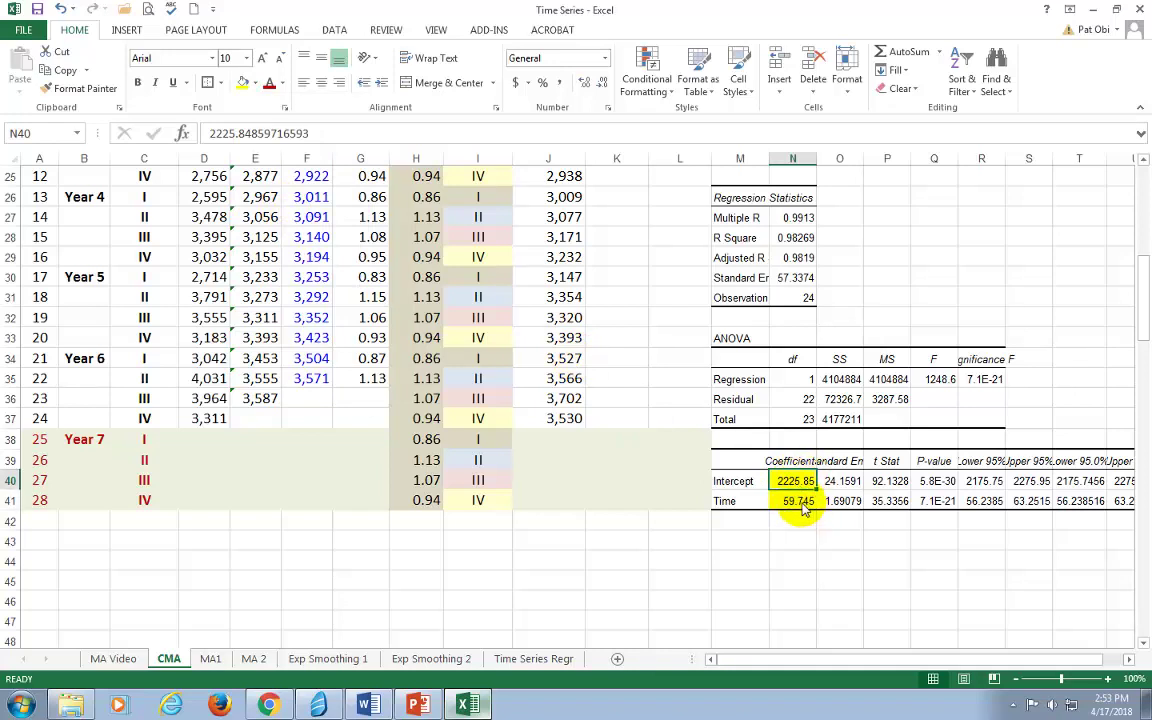
pyautogui.click(803, 505)
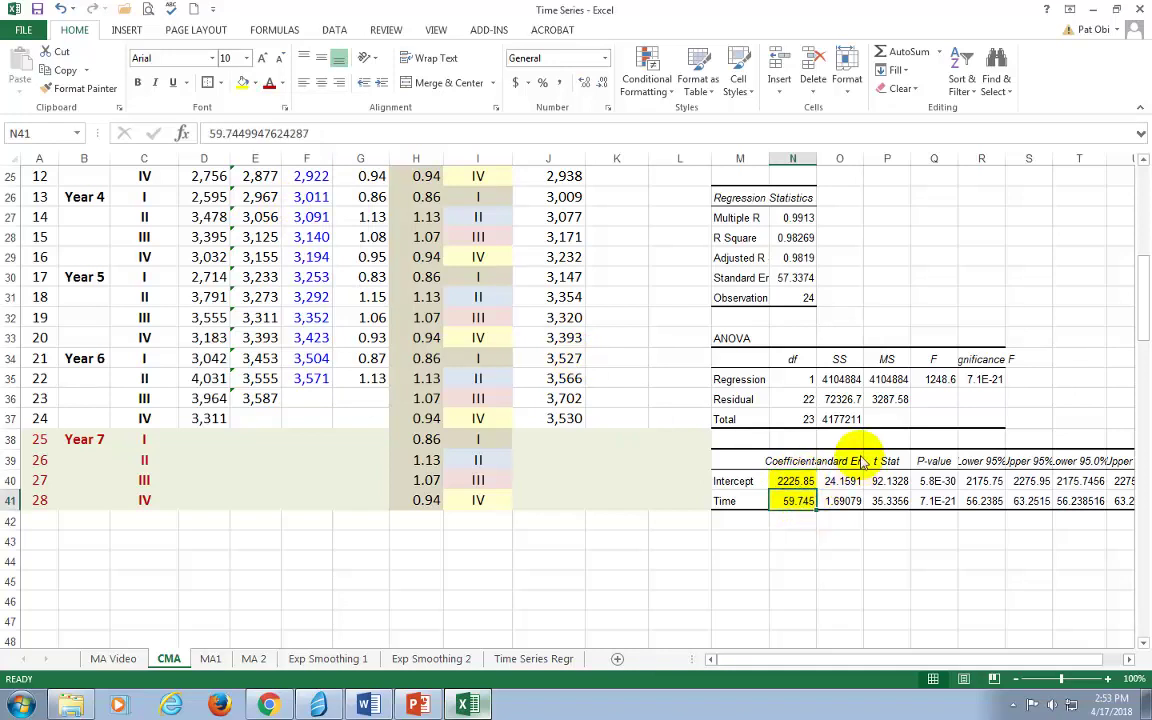
# Format the ANOVA values in O35:R37 as Number with a thousands separator and one decimal place.
pyautogui.moveTo(840, 382); pyautogui.dragTo(968, 423)
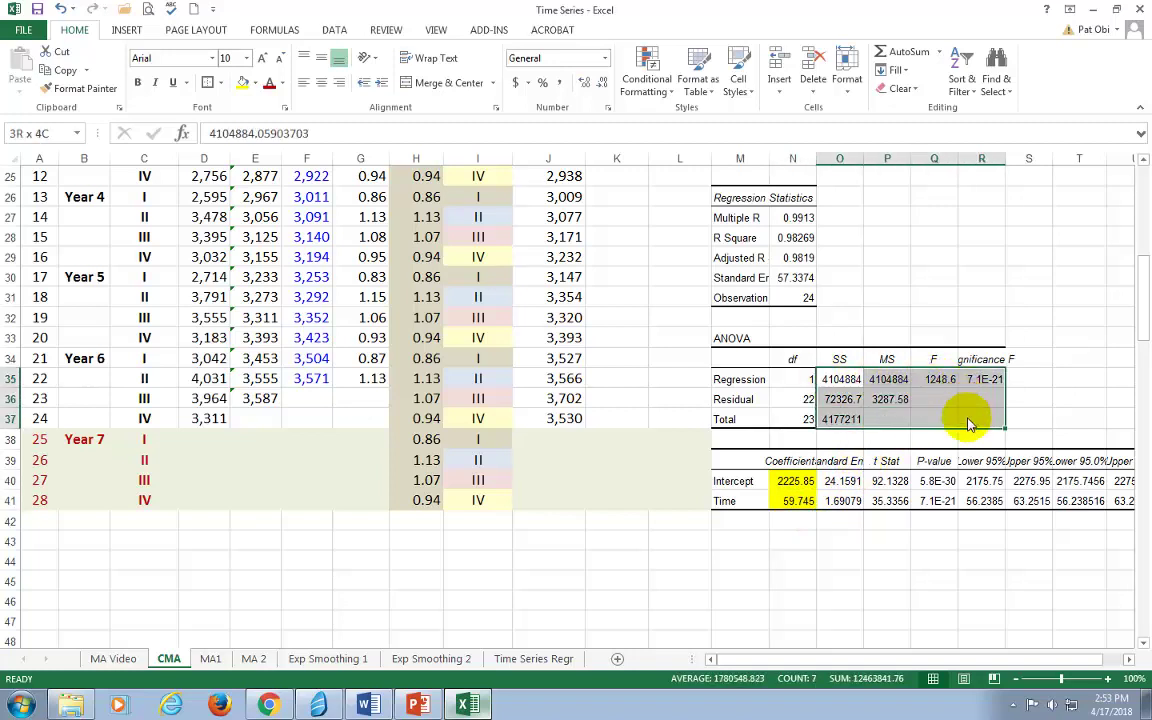
pyautogui.click(607, 107)
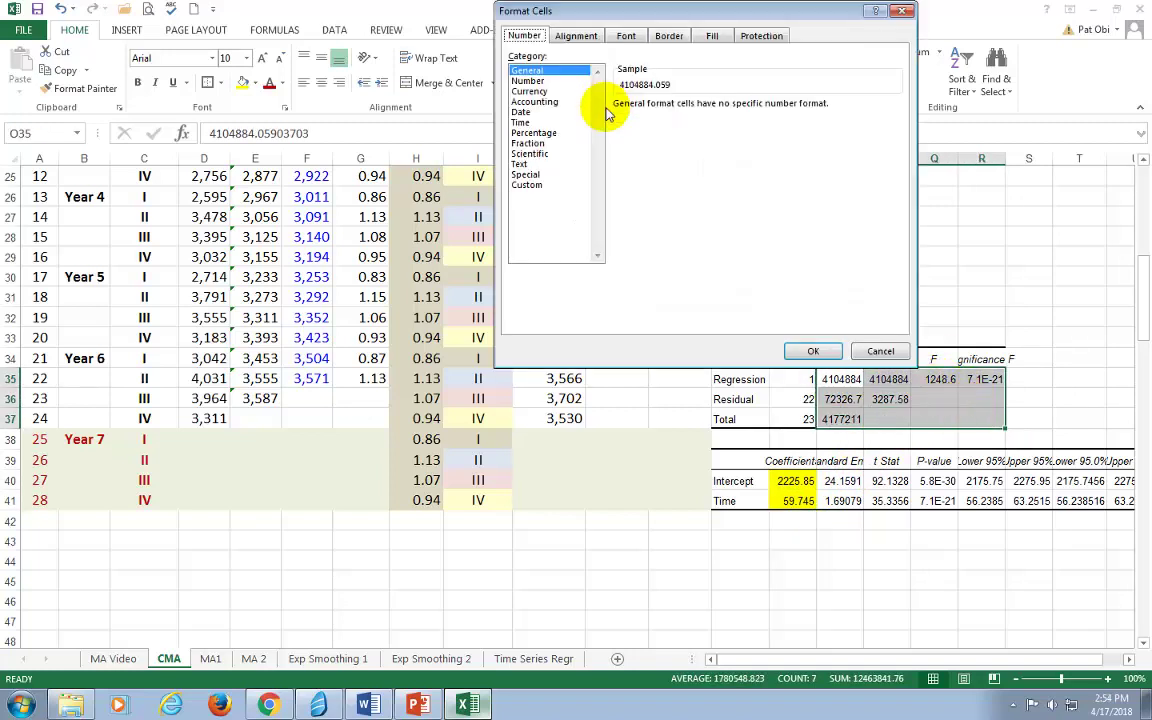
pyautogui.click(528, 80)
pyautogui.click(619, 126)
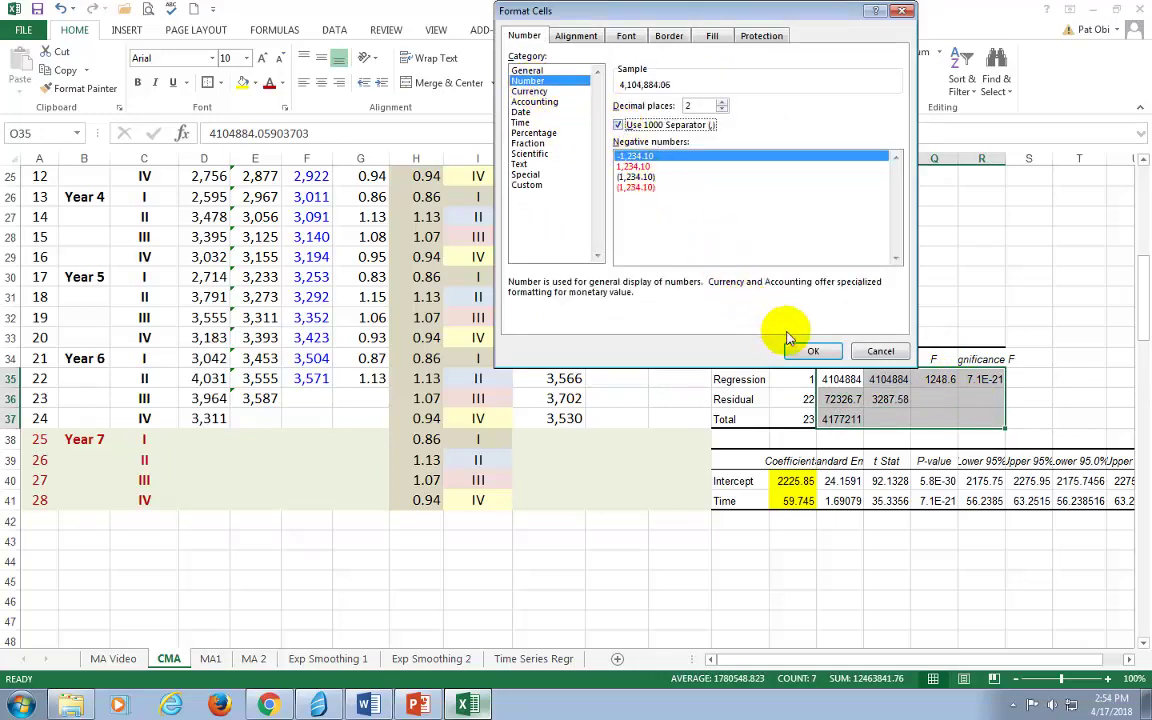
pyautogui.click(810, 351)
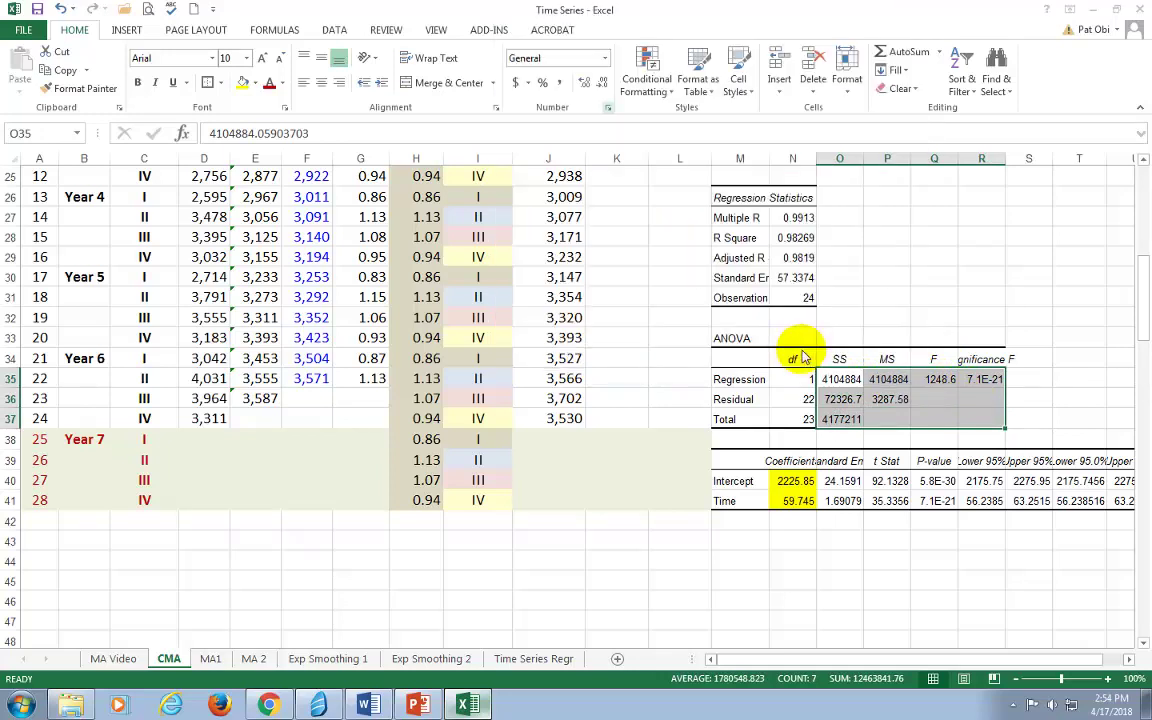
pyautogui.click(603, 83)
pyautogui.click(603, 83)
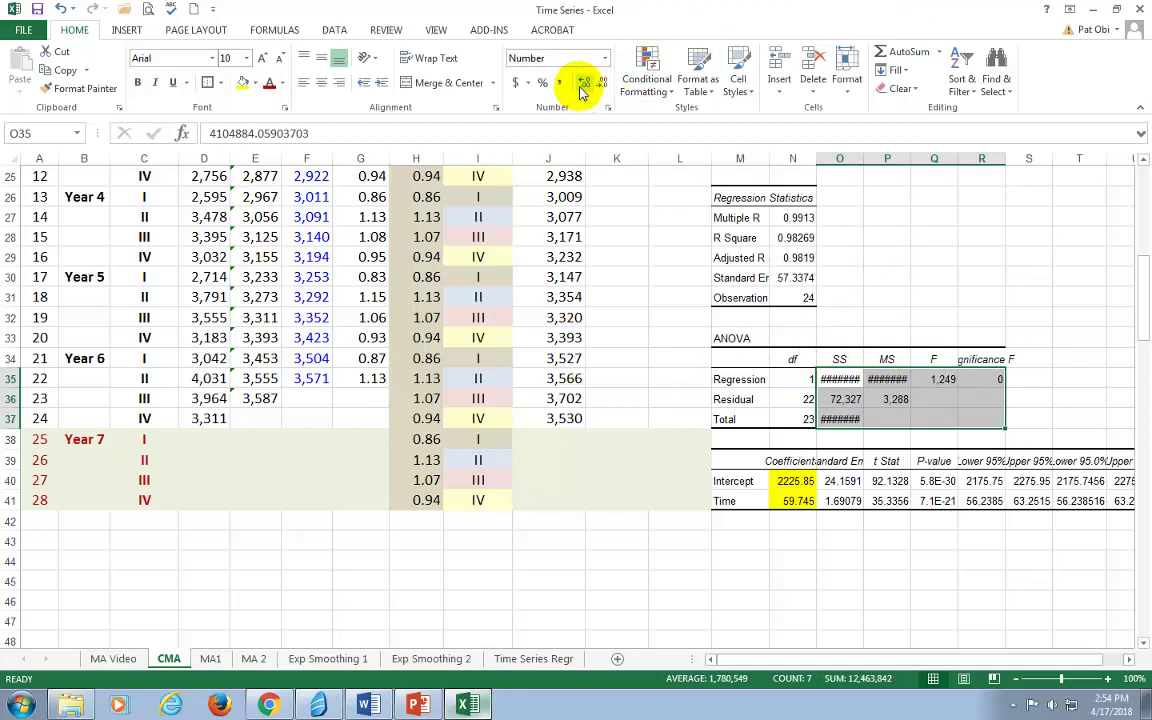
pyautogui.click(585, 83)
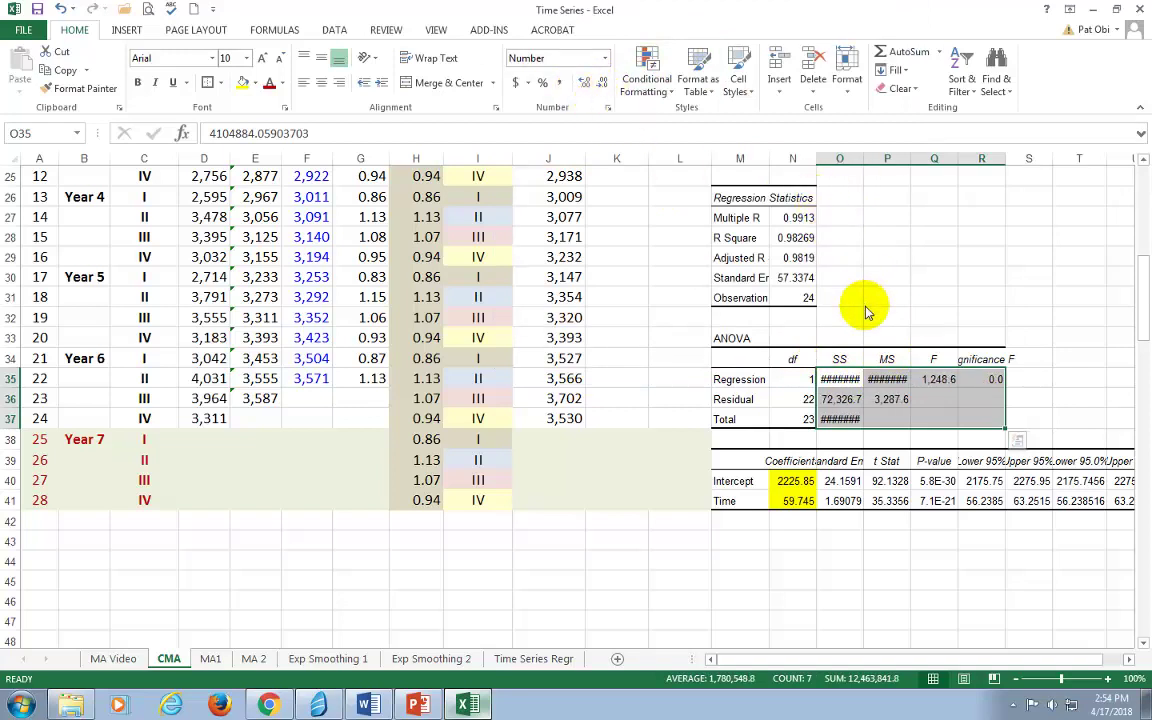
# AutoFit the ANOVA columns O to R and show the Significance F value with three decimal places.
pyautogui.click(843, 90)
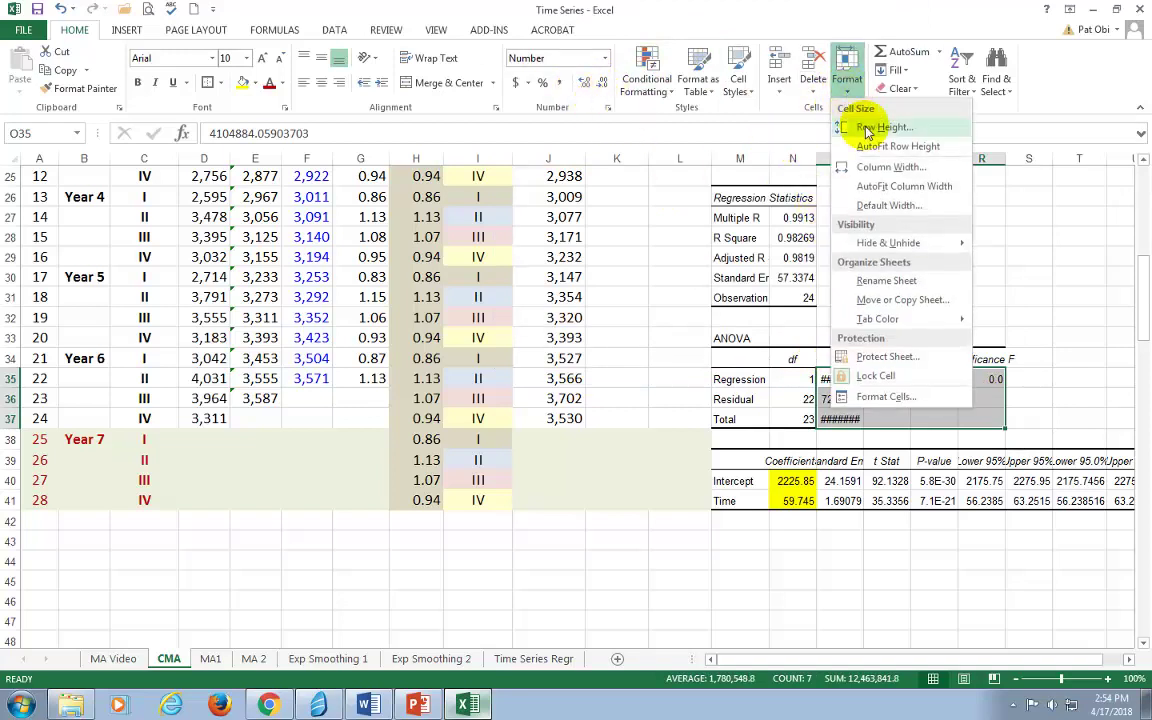
pyautogui.click(882, 186)
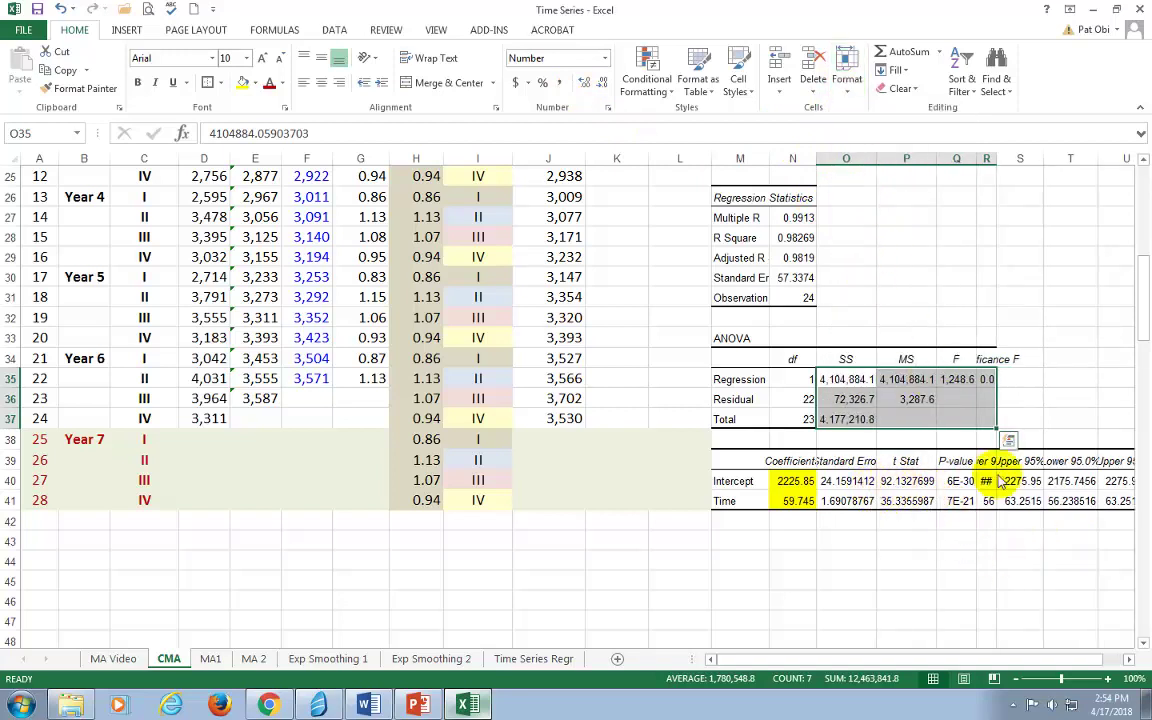
pyautogui.click(987, 382)
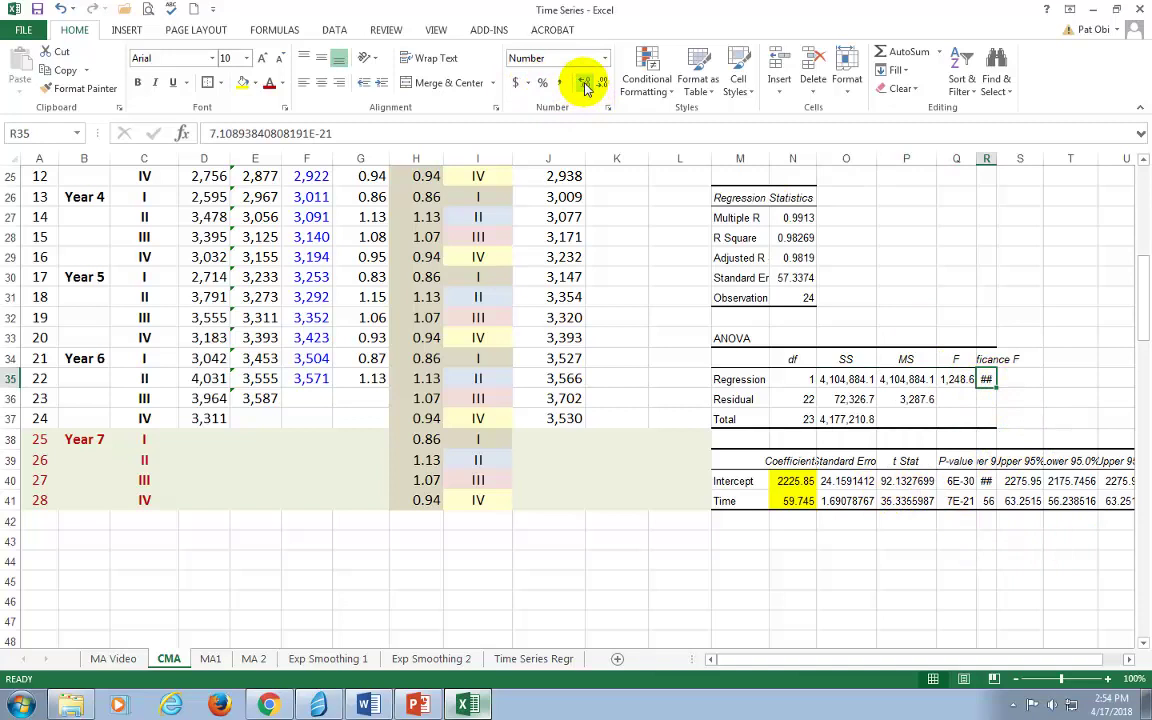
pyautogui.doubleClick(996, 159)
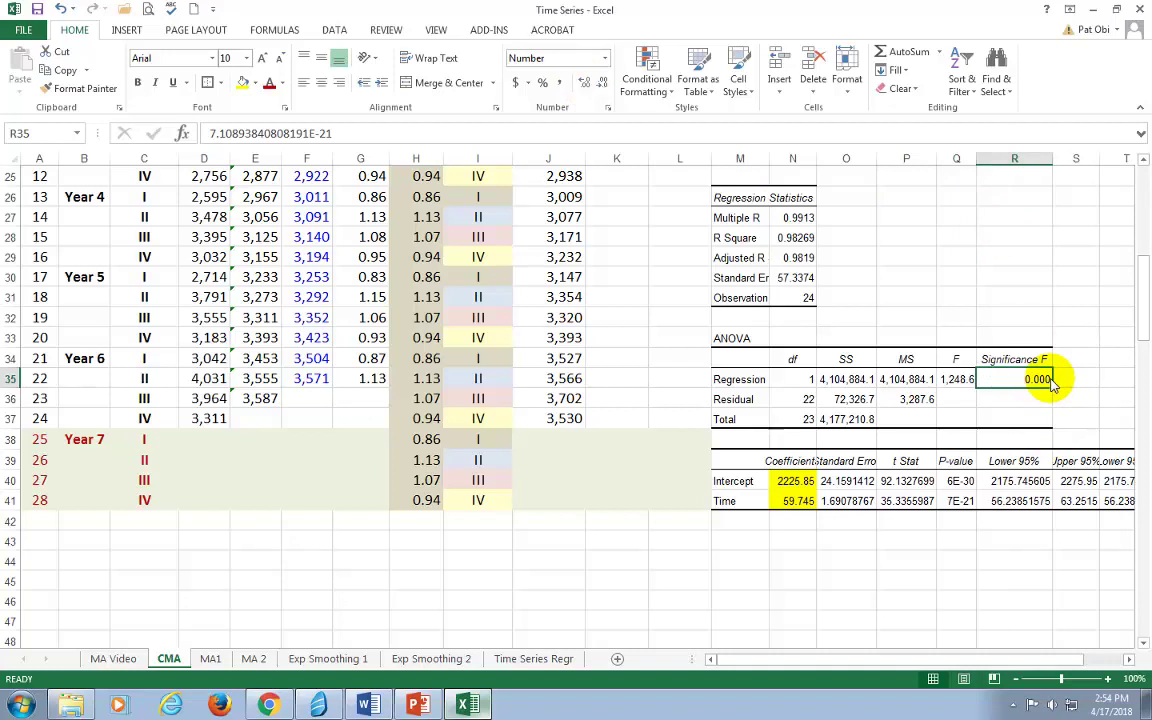
# Examine the R Square value and the intercept and Time coefficients against the trend equation.
pyautogui.click(795, 238)
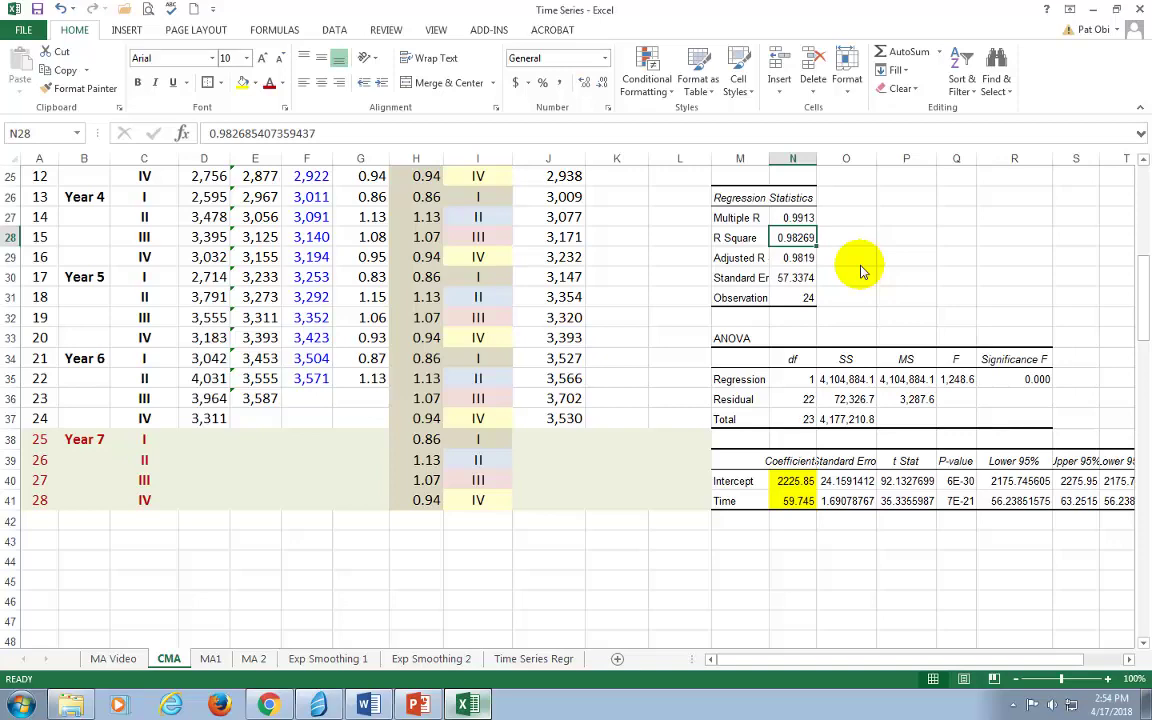
pyautogui.scroll(3, 857, 355)
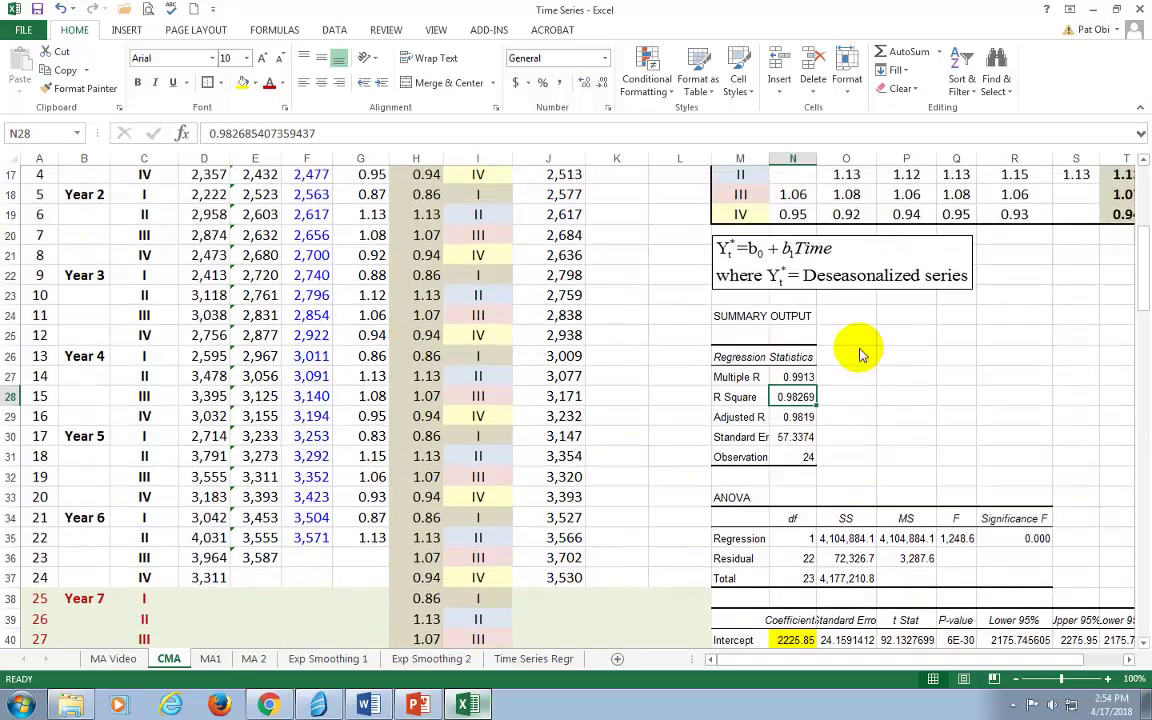
pyautogui.scroll(-2, 846, 483)
pyautogui.click(798, 541)
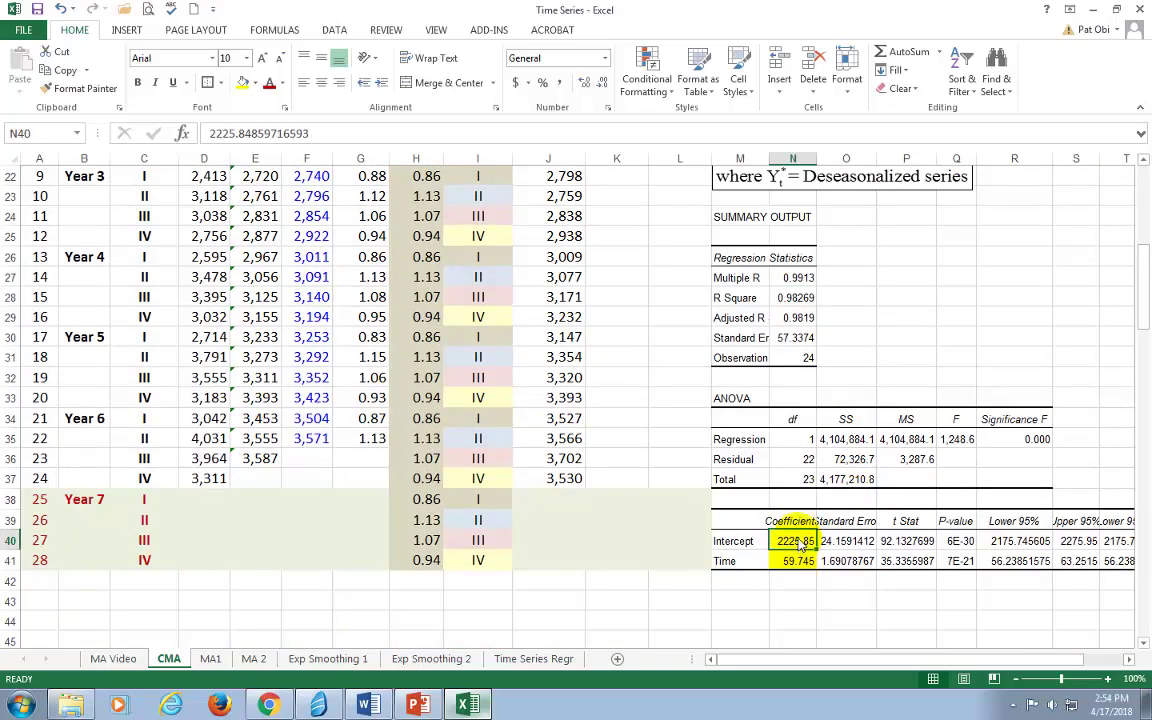
pyautogui.click(806, 566)
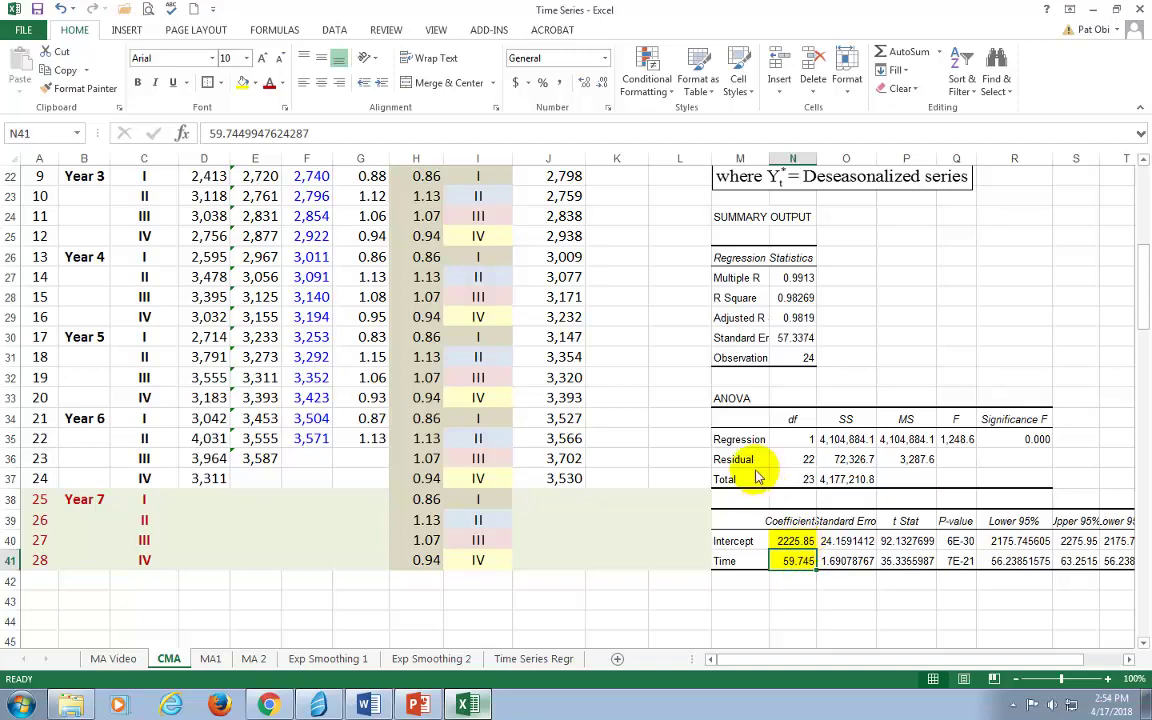
# Calculate the first Trend value in K14 from the regression coefficients and Time with =N40+(N41*A14).
pyautogui.scroll(5, 700, 430)
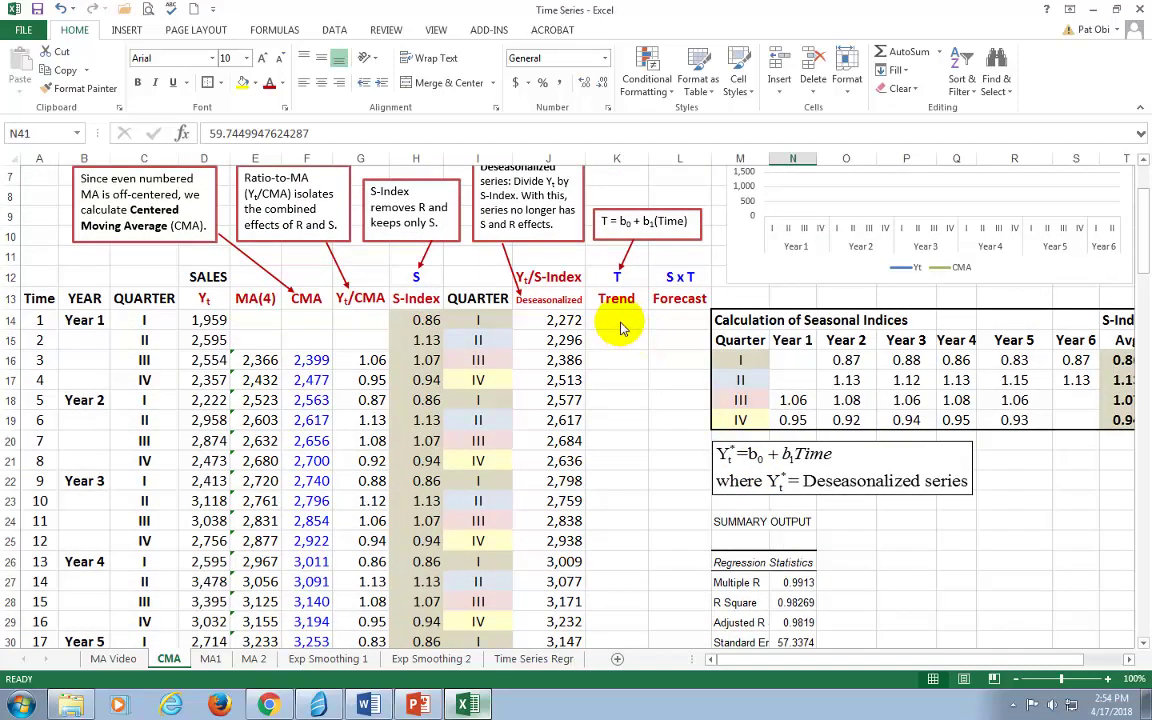
pyautogui.click(620, 322)
pyautogui.moveTo(1140, 226); pyautogui.dragTo(1144, 292)
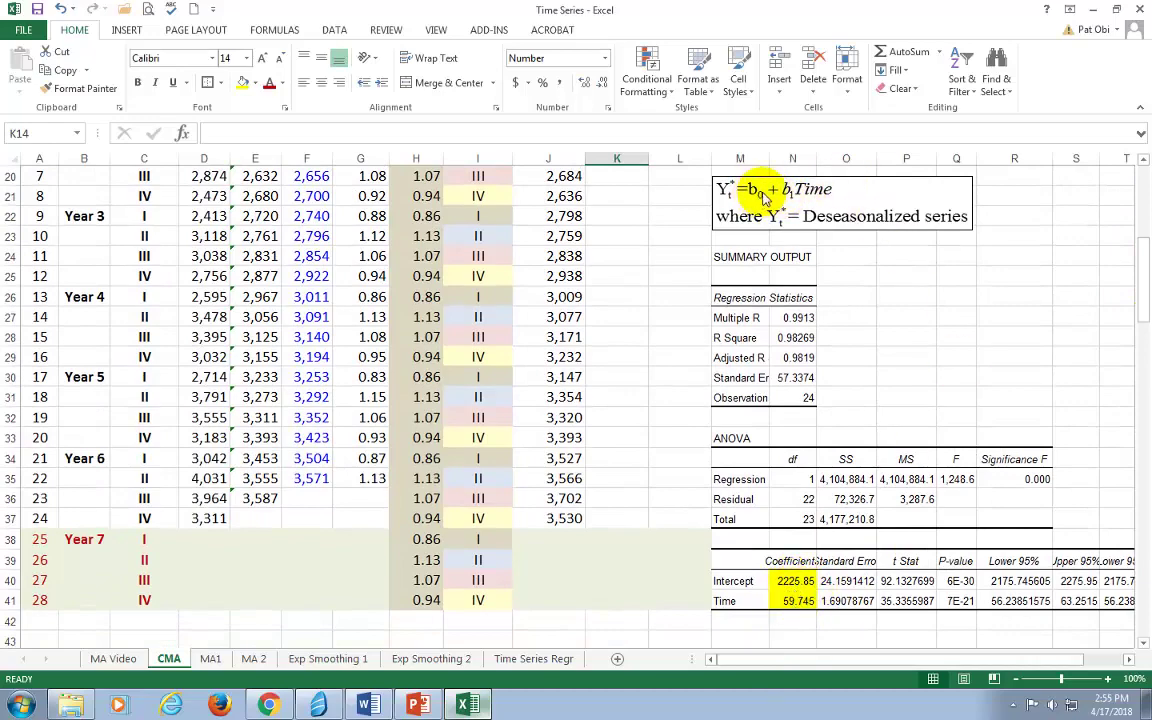
pyautogui.moveTo(1144, 318); pyautogui.dragTo(1146, 287)
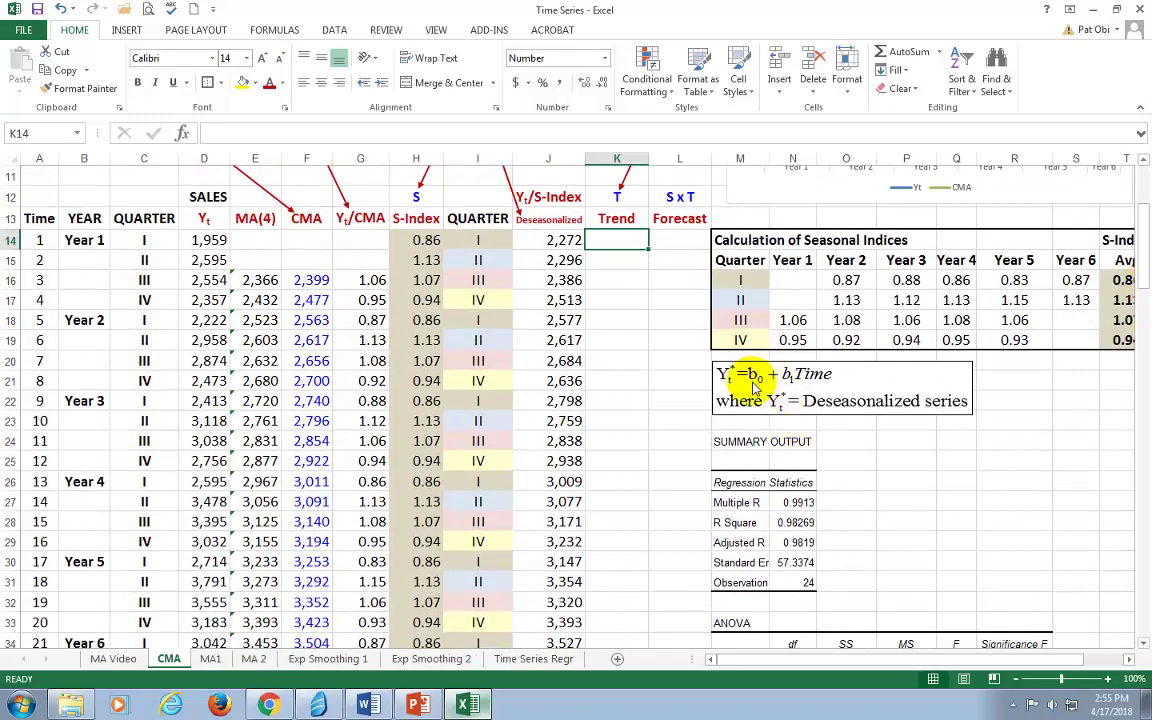
pyautogui.write('=')
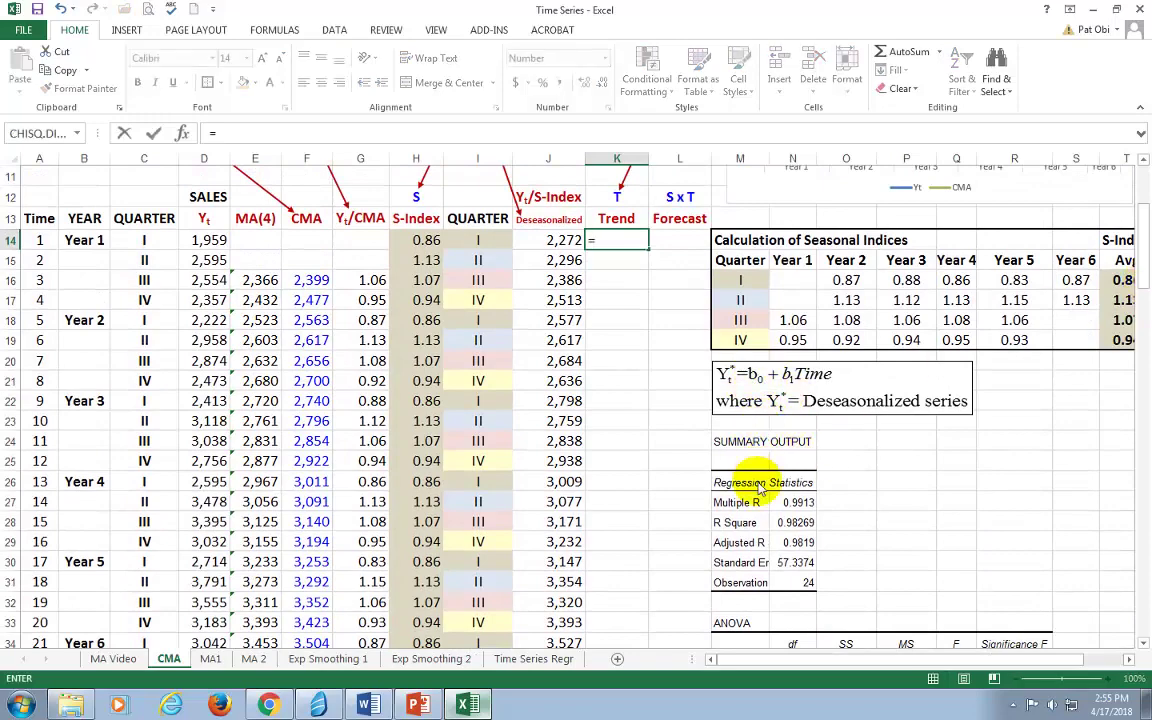
pyautogui.scroll(-3, 762, 497)
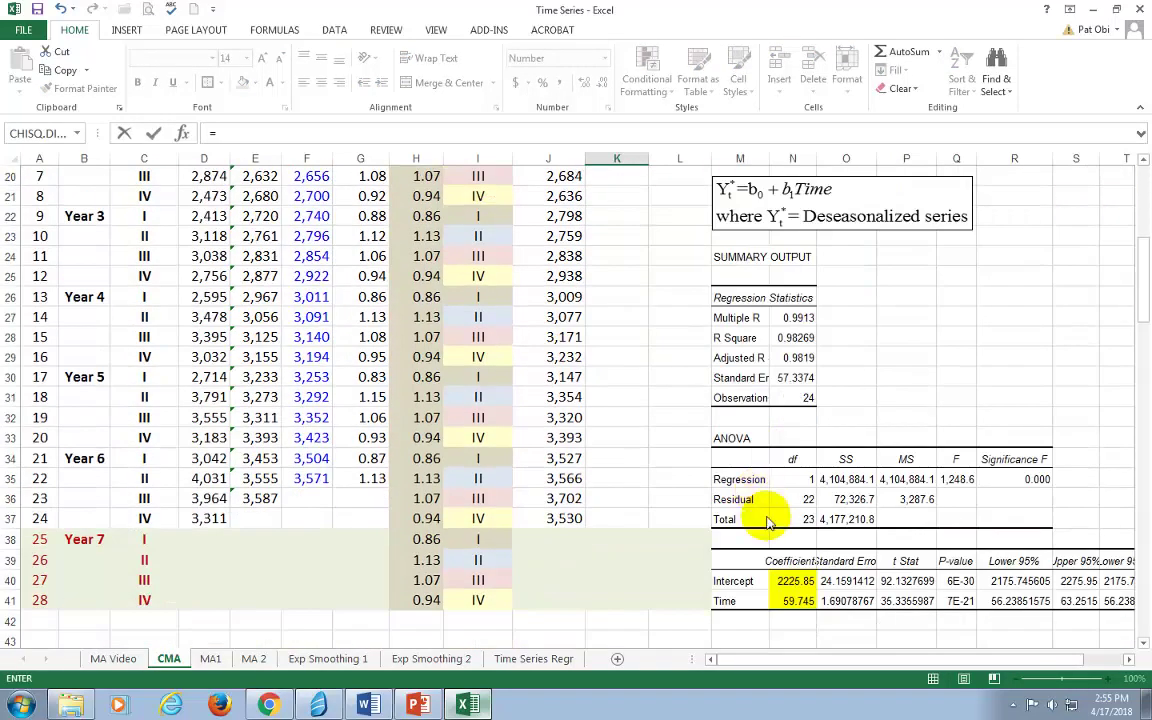
pyautogui.click(792, 580)
pyautogui.scroll(3, 806, 565)
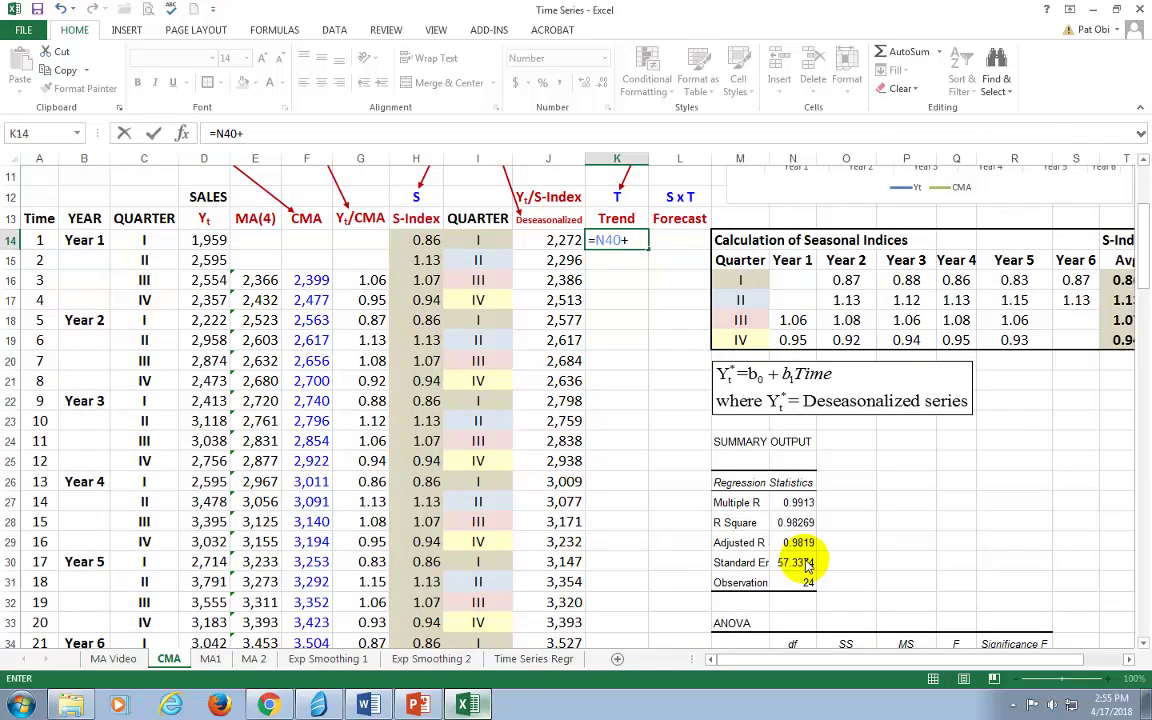
pyautogui.scroll(-3, 808, 565)
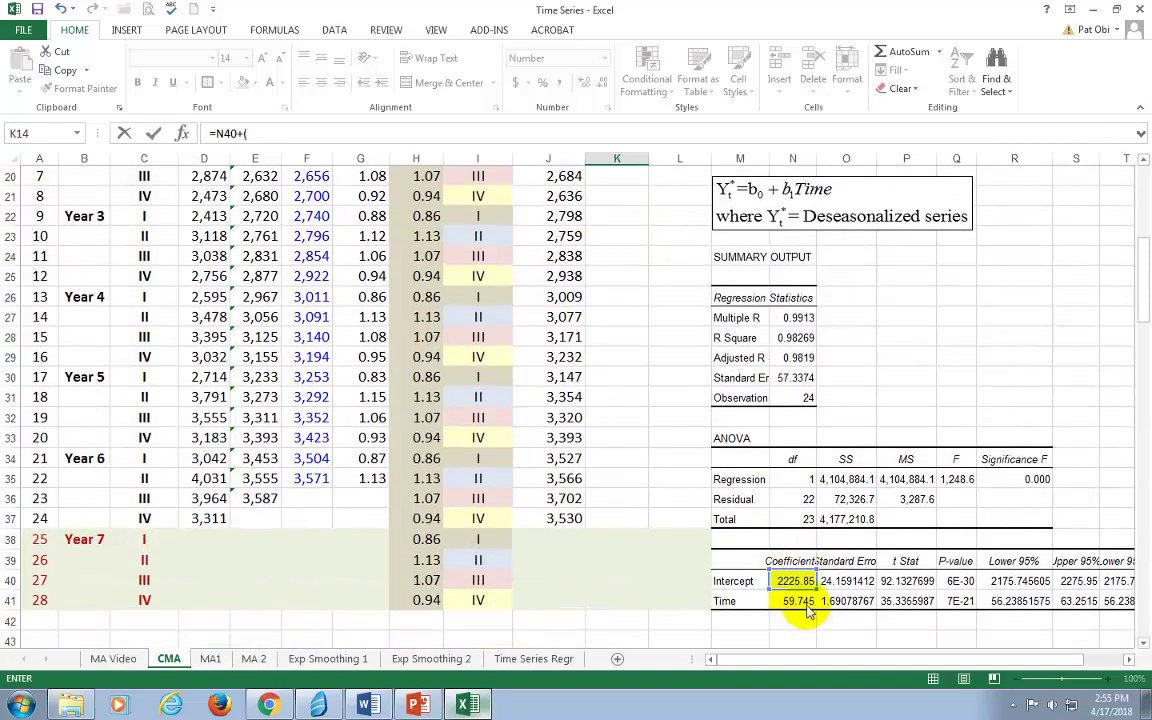
pyautogui.click(806, 603)
pyautogui.scroll(4, 806, 468)
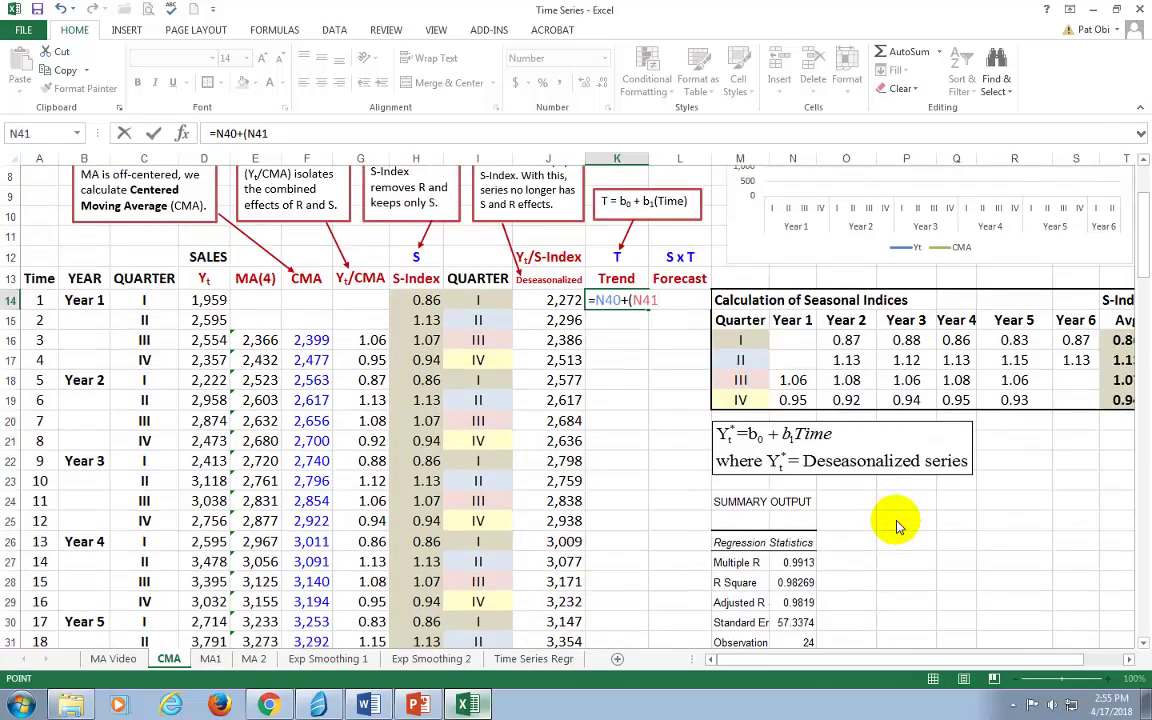
pyautogui.write('*')
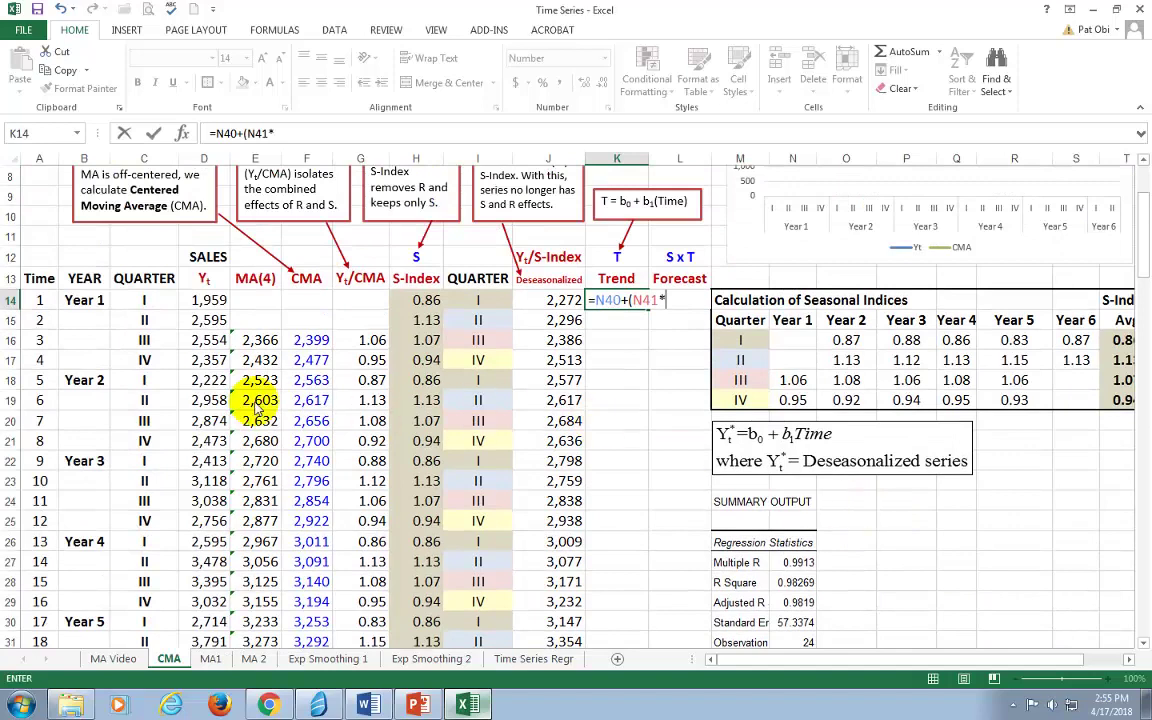
pyautogui.click(41, 303)
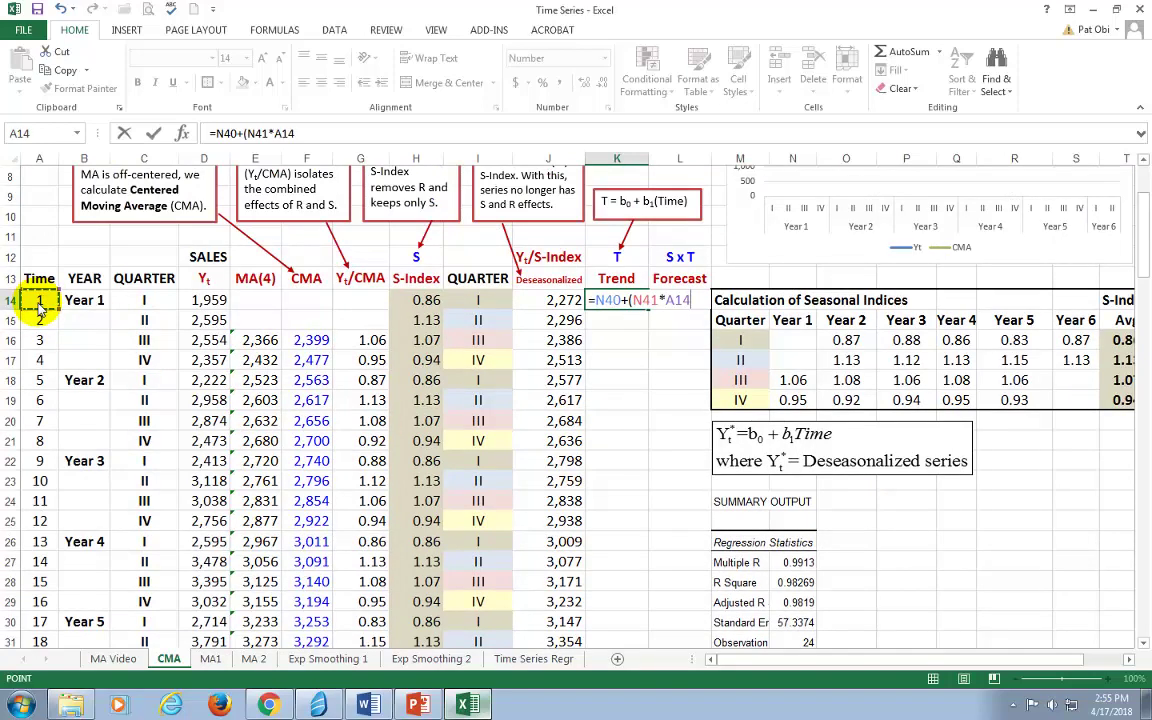
pyautogui.write(')')
pyautogui.hotkey('ctrl', 'Return')
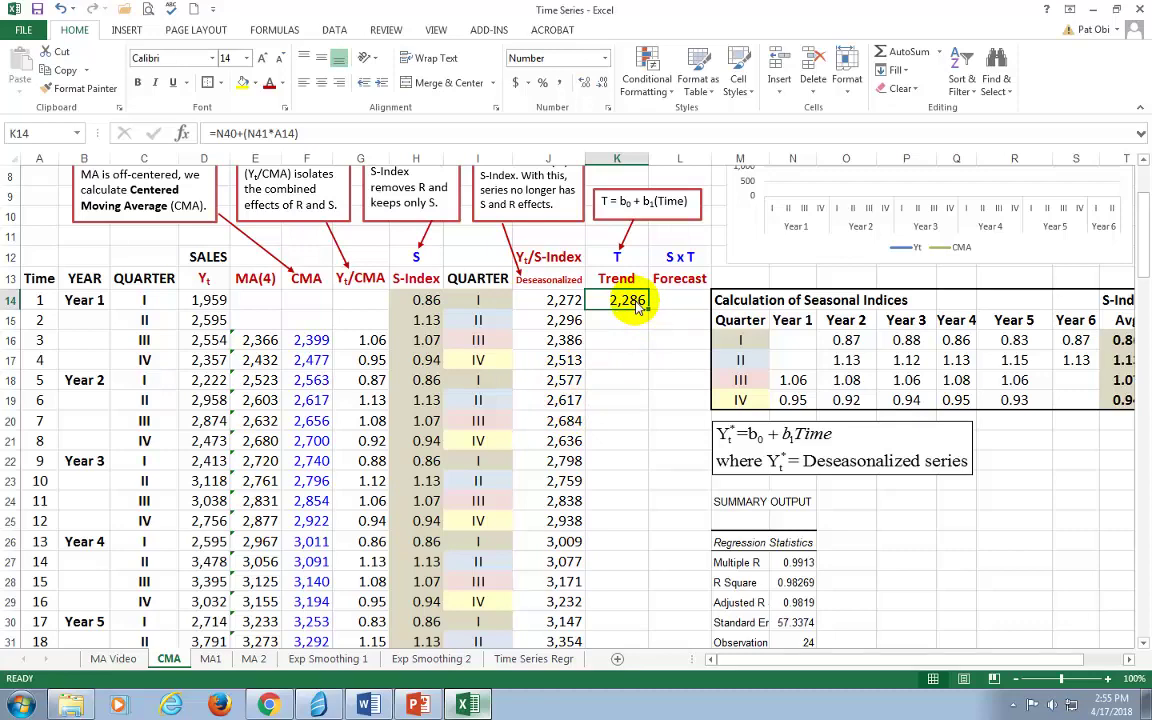
# Make both coefficient references in the K14 Trend formula absolute so it reads =$N$40+($N$41*A14).
pyautogui.doubleClick(636, 307)
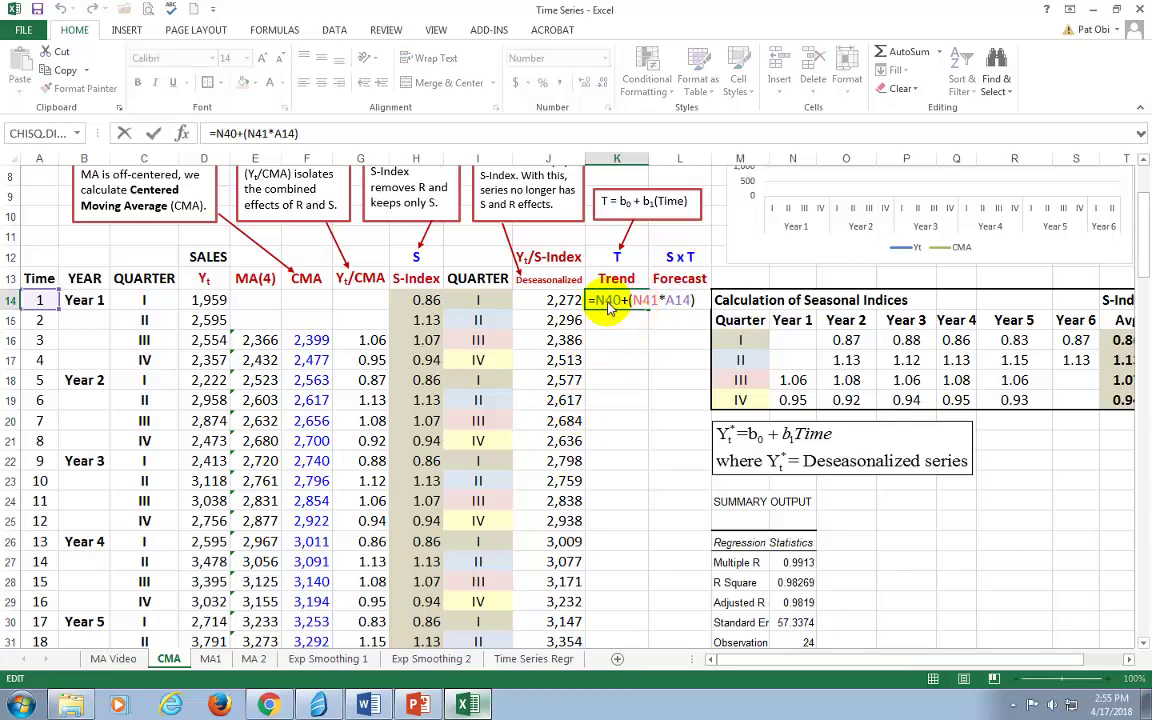
pyautogui.press('F4')
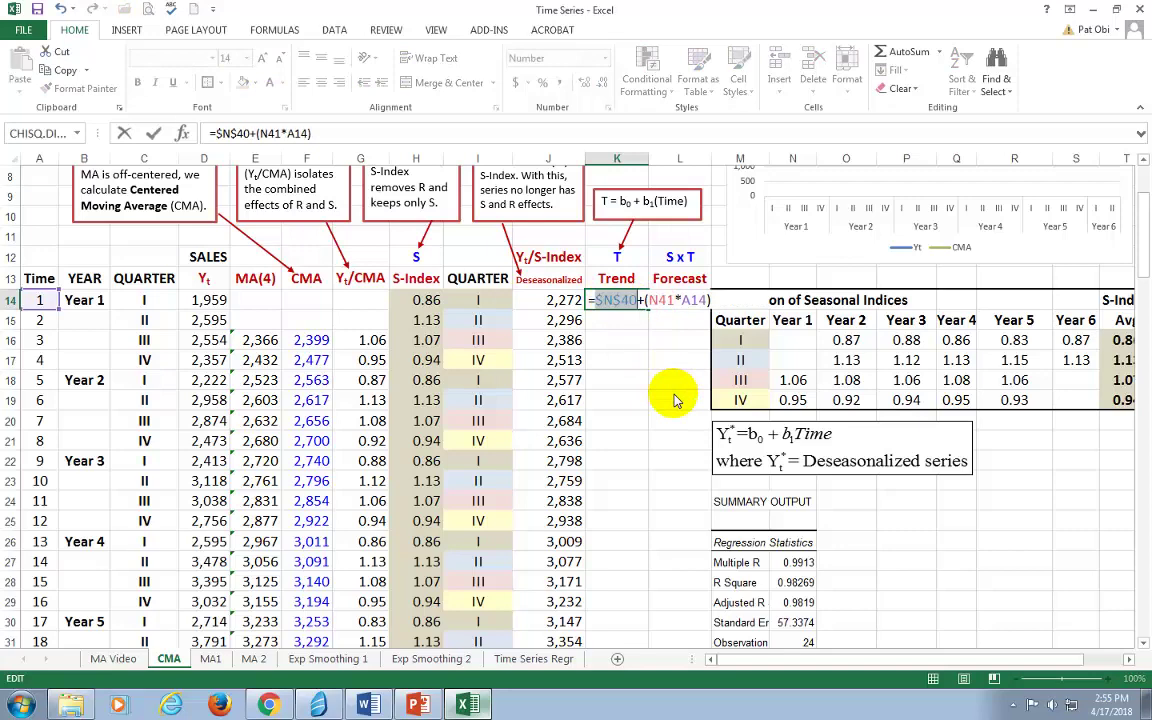
pyautogui.click(660, 302)
pyautogui.press('F4')
pyautogui.press('Return')
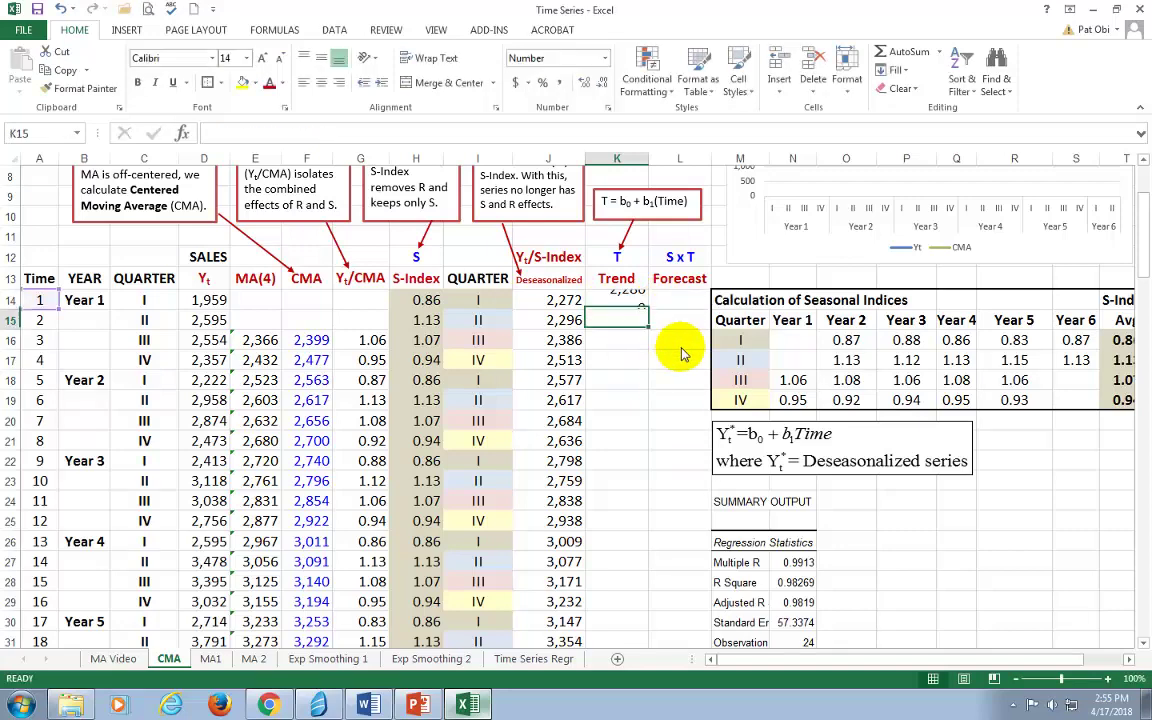
# Fill the Trend formula from K14 down through the quarterly rows and clear the Year 7 values in K38:K41.
pyautogui.click(635, 303)
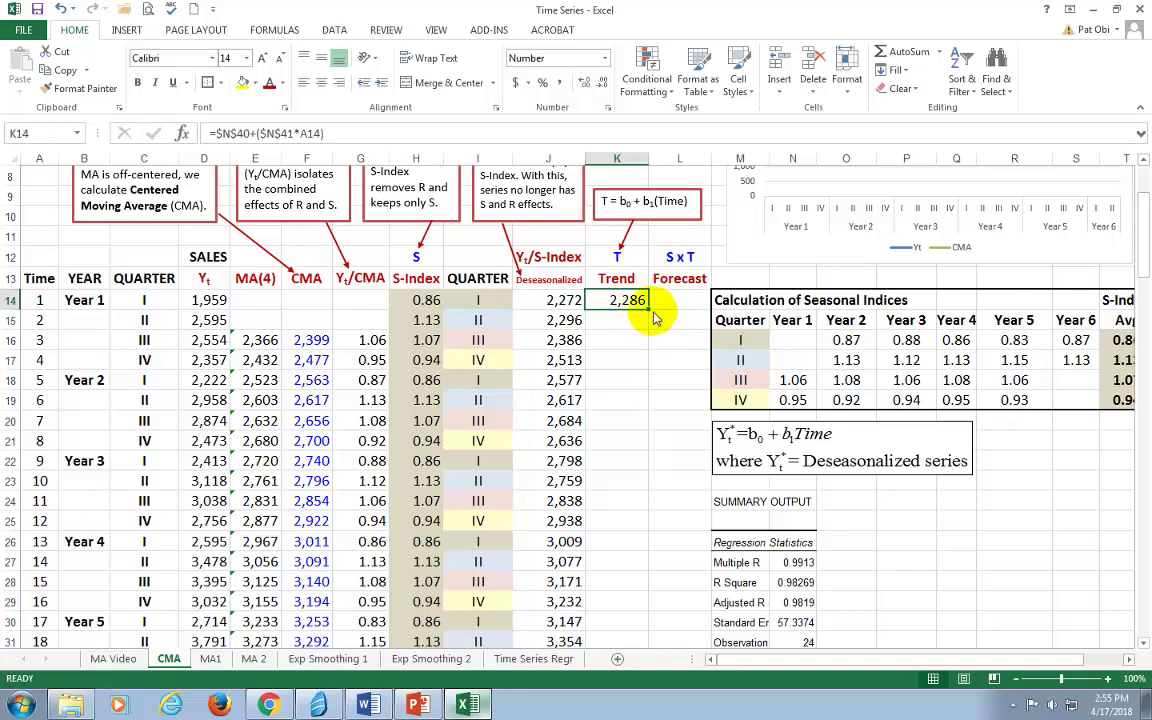
pyautogui.moveTo(647, 311); pyautogui.dragTo(628, 475)
pyautogui.click(625, 421)
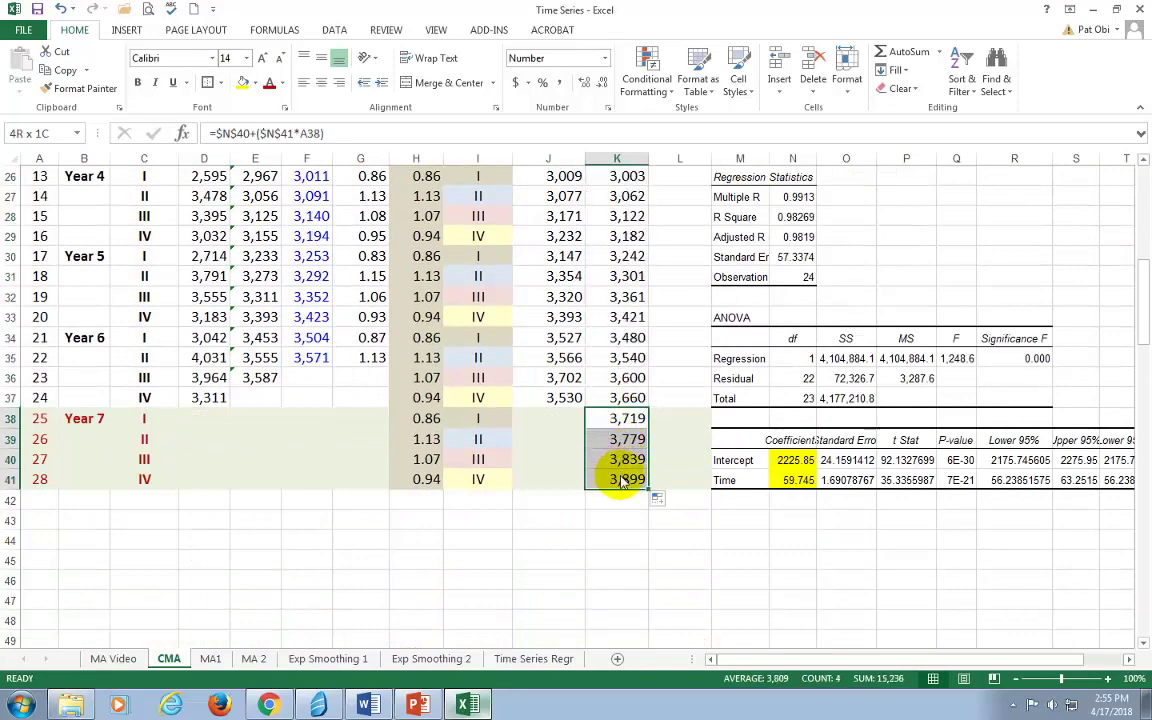
pyautogui.press('Delete')
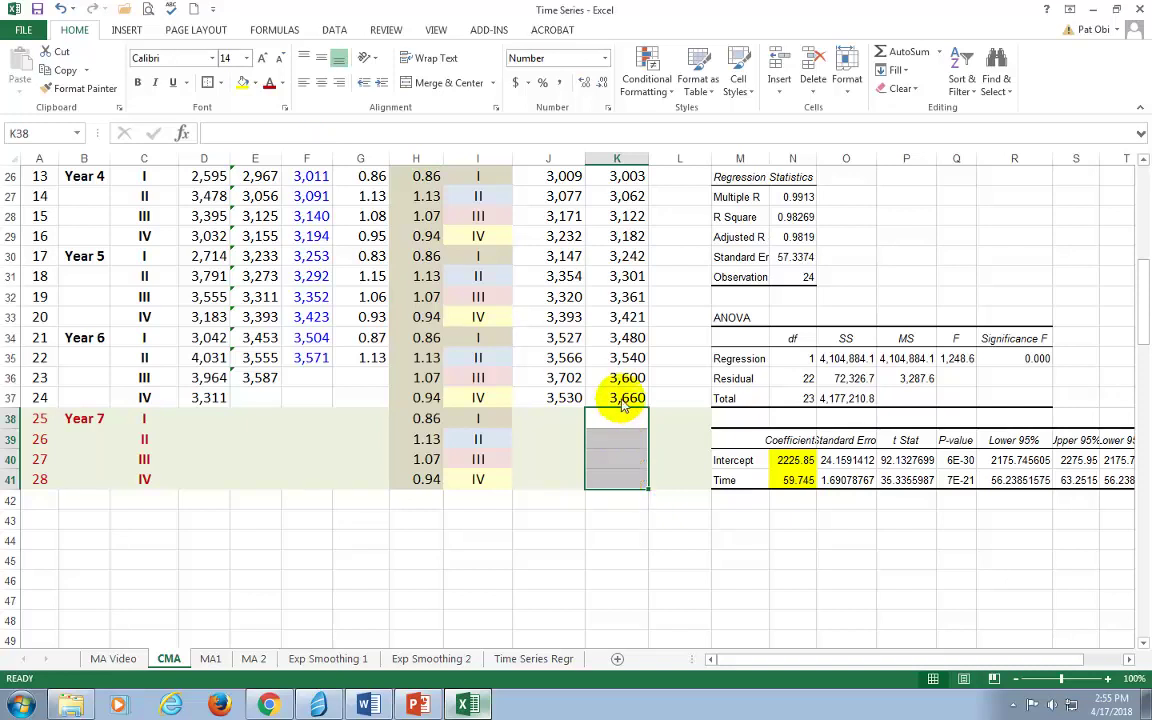
pyautogui.click(622, 398)
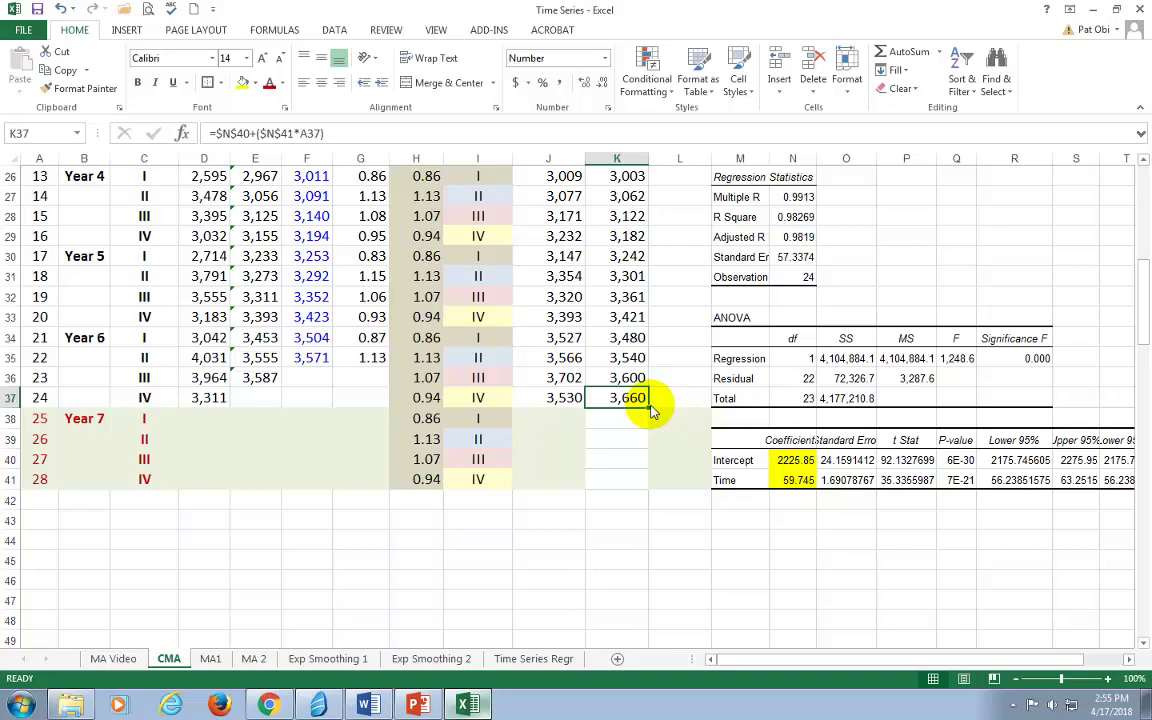
# Calculate the first Forecast value in L14 as S-Index times Trend with =H14*K14.
pyautogui.scroll(6, 650, 408)
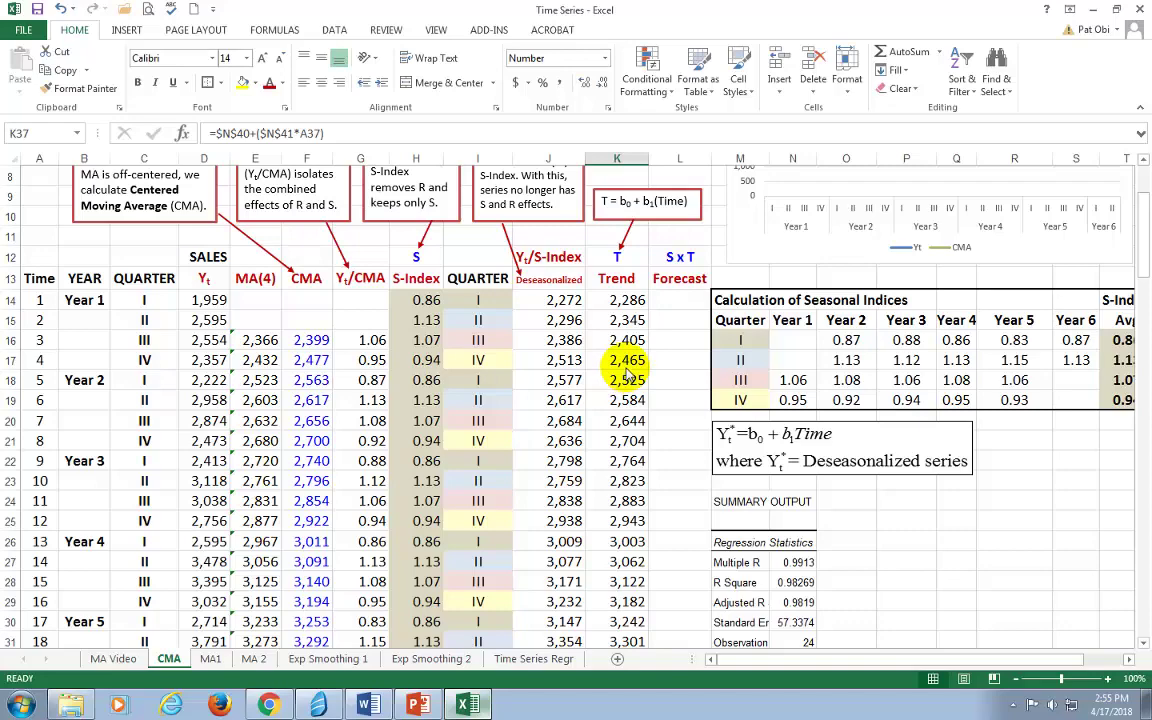
pyautogui.scroll(3, 627, 372)
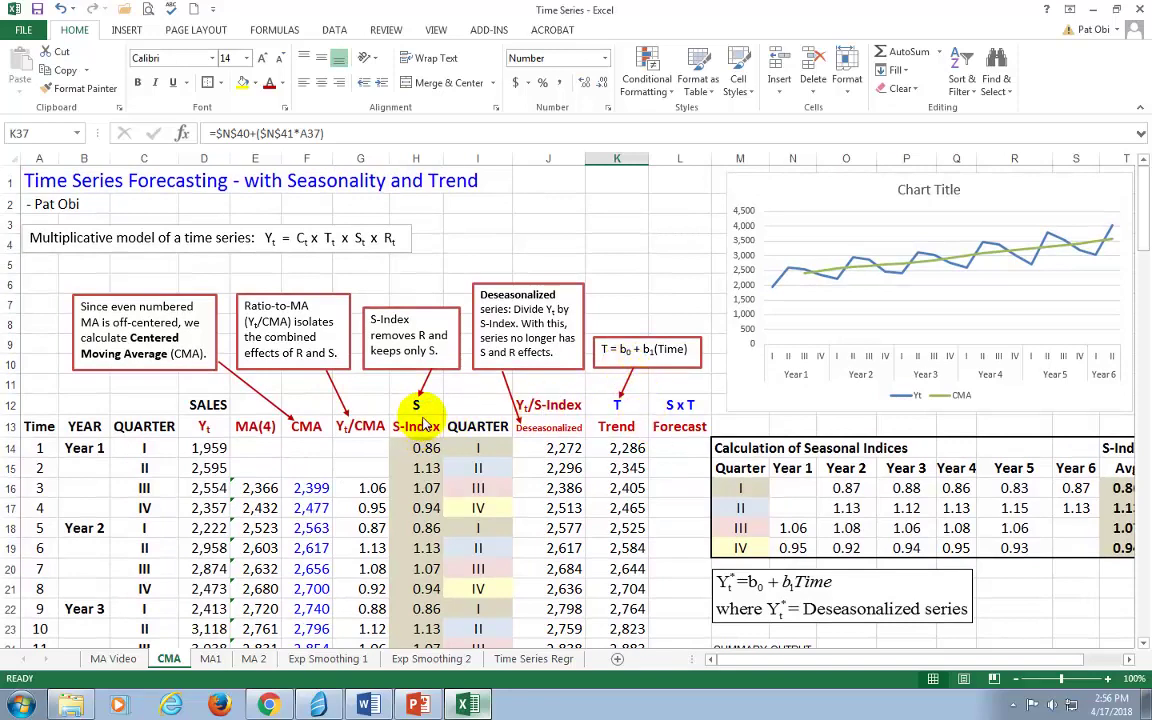
pyautogui.click(417, 405)
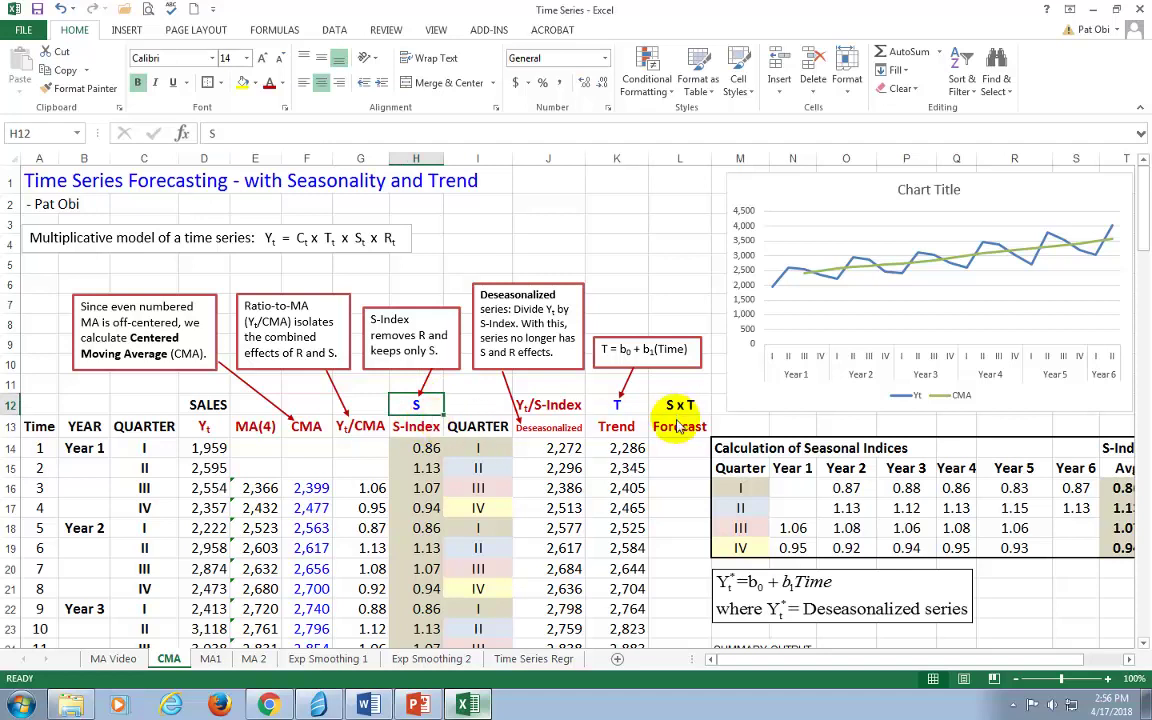
pyautogui.click(622, 405)
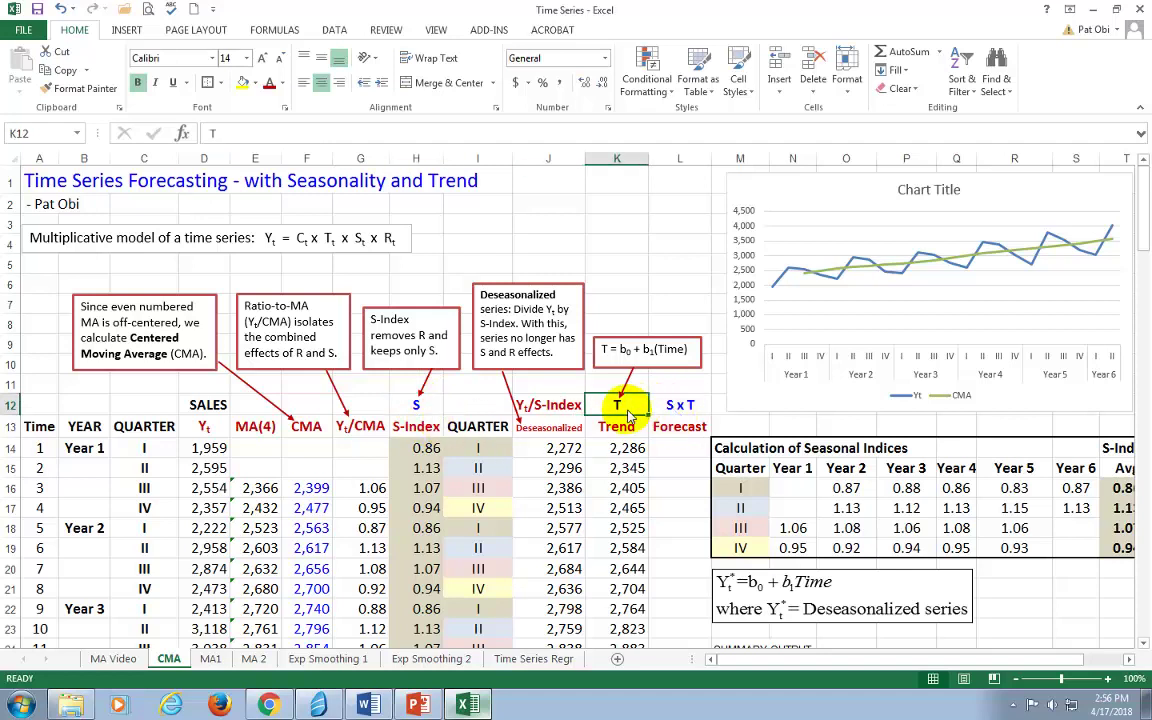
pyautogui.click(675, 451)
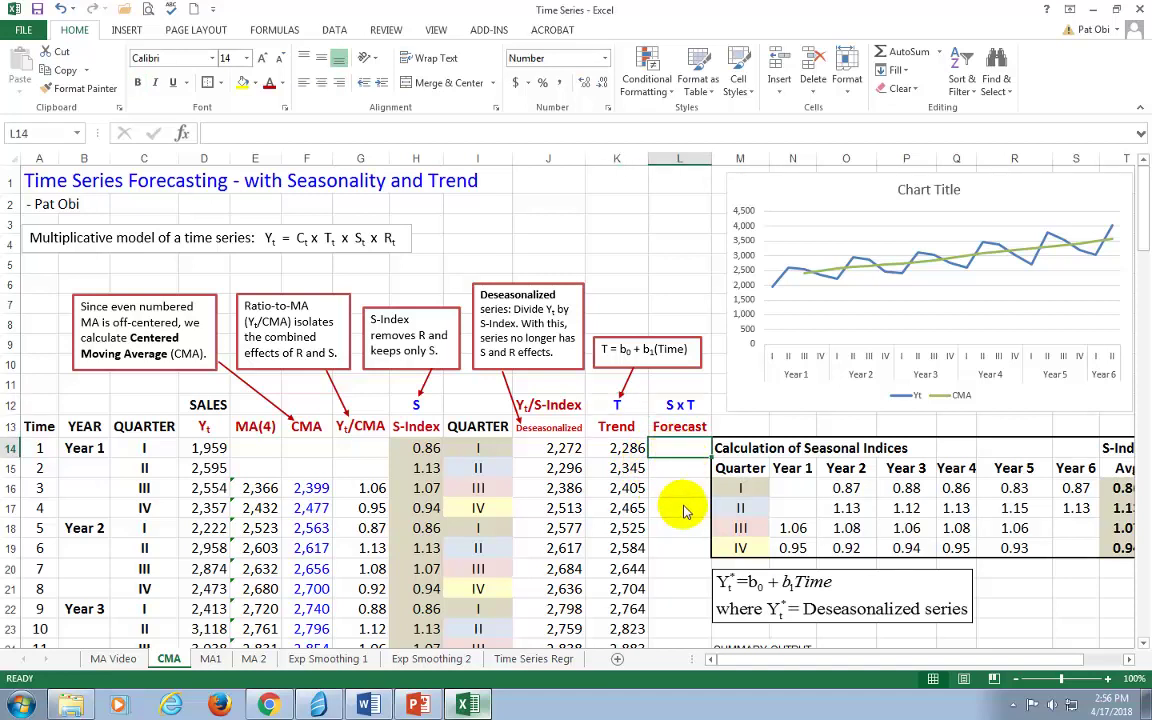
pyautogui.write('=')
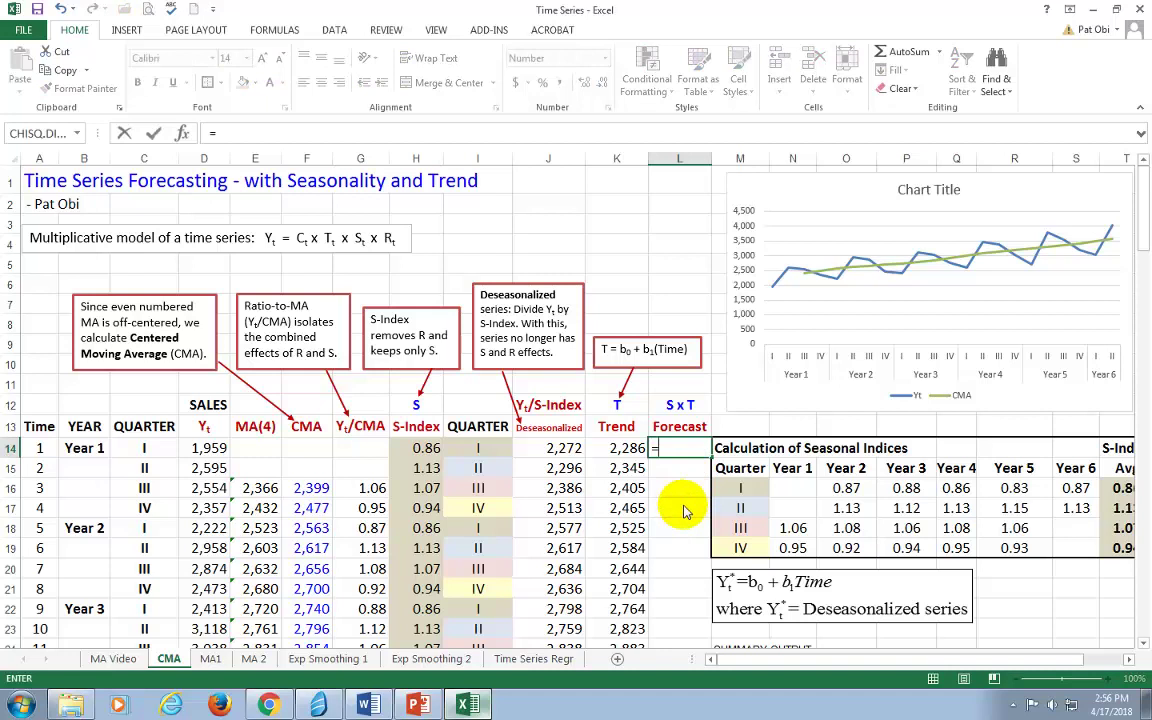
pyautogui.click(430, 448)
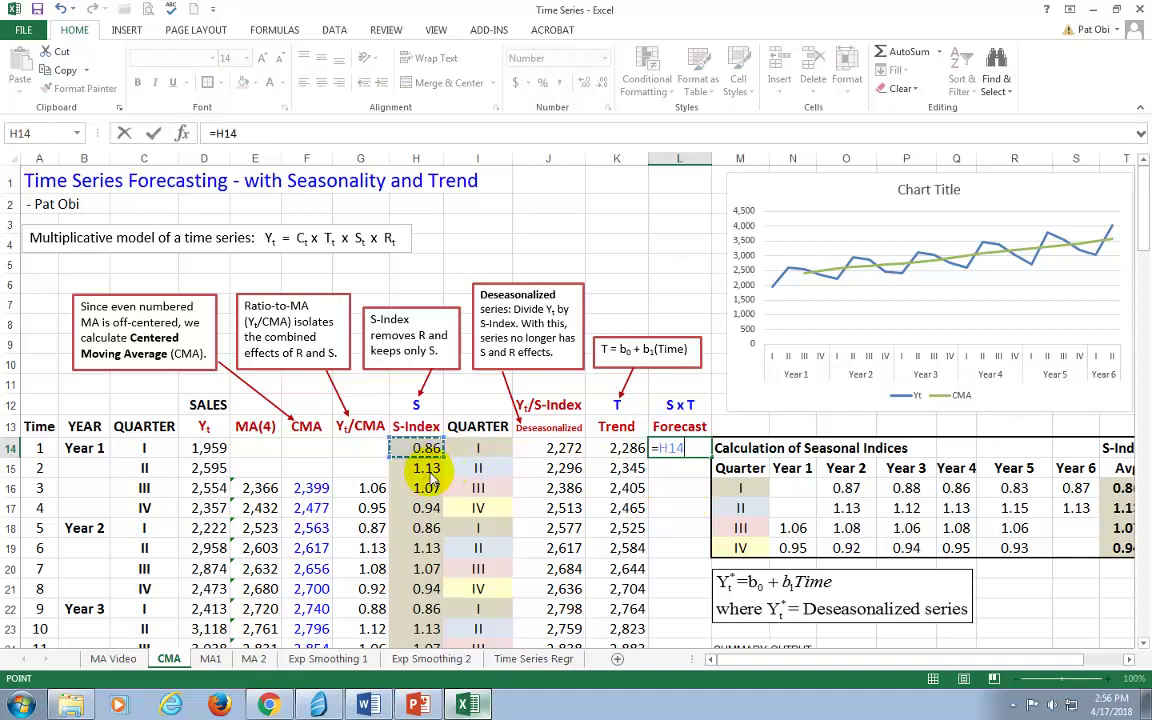
pyautogui.click(622, 452)
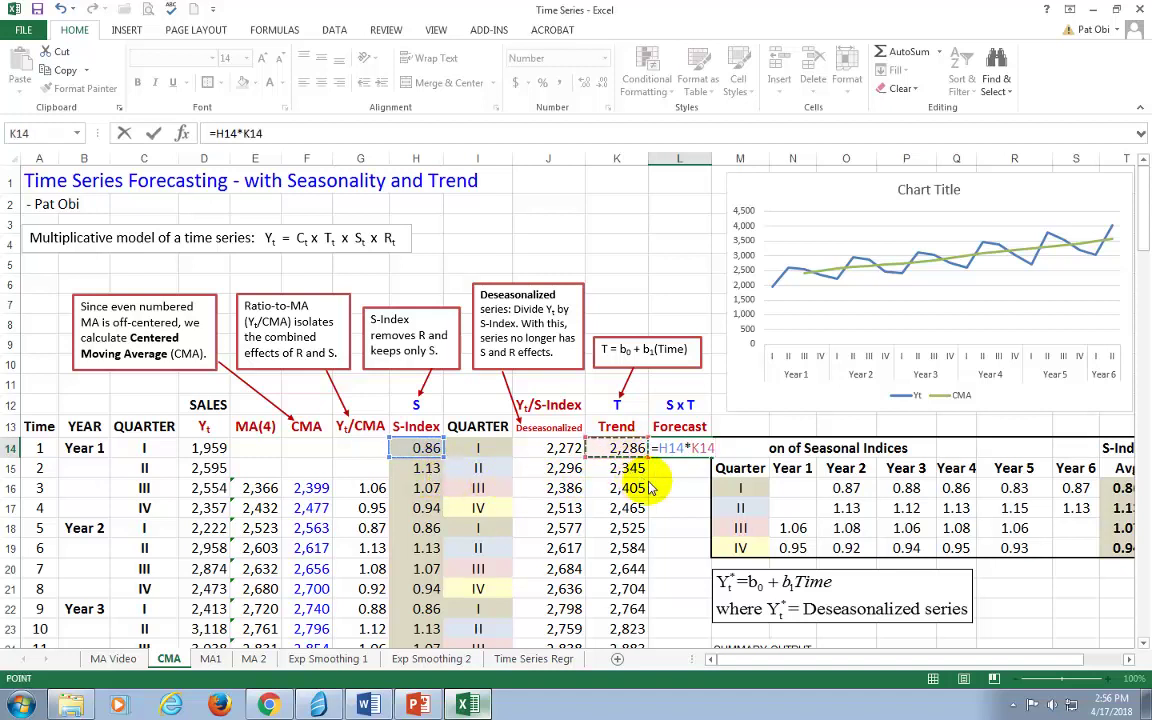
pyautogui.hotkey('ctrl', 'Return')
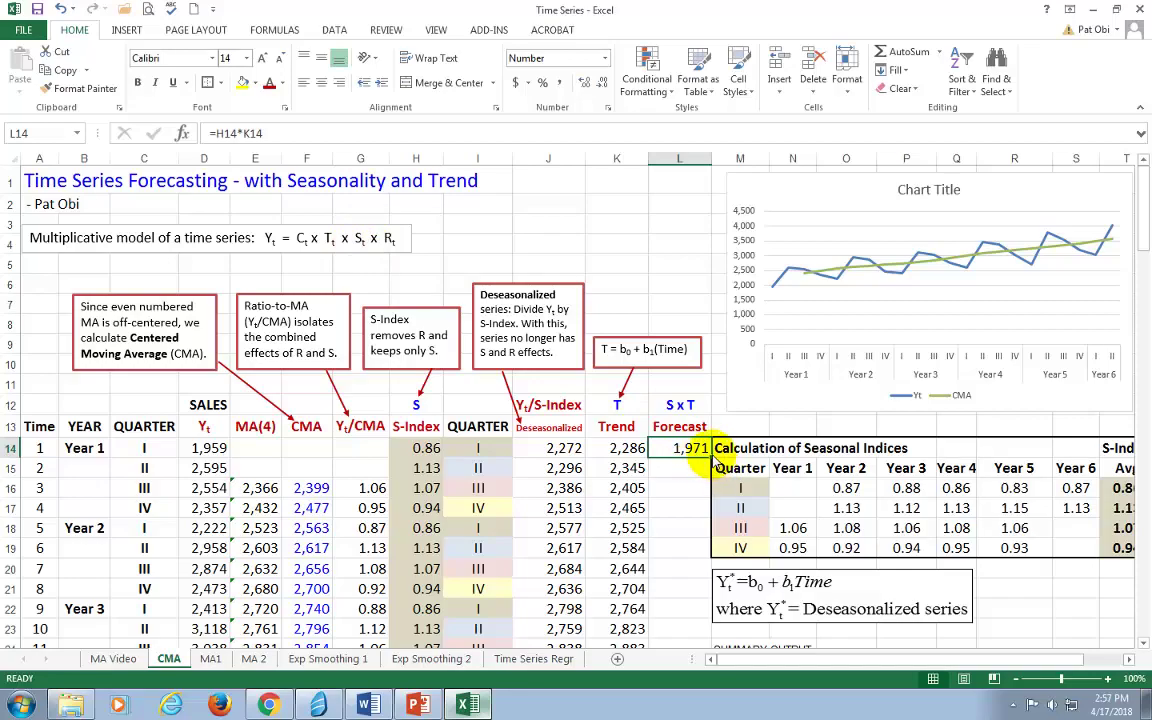
# Fill the Forecast formula from L14 down to L37, the last quarter of Year 6.
pyautogui.moveTo(712, 458); pyautogui.dragTo(697, 530)
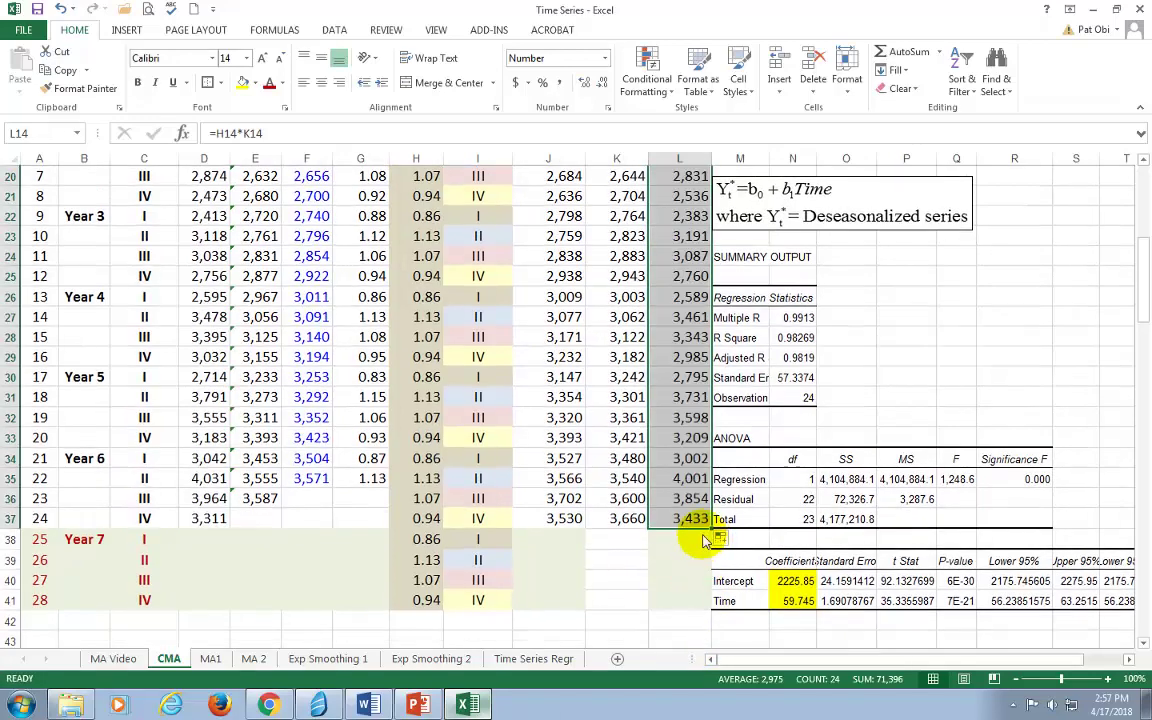
pyautogui.click(687, 481)
# Compare the actual sales with the forecasts for Year 1 quarter I and Year 2 quarter II.
pyautogui.scroll(5, 687, 470)
pyautogui.moveTo(683, 368); pyautogui.dragTo(683, 458)
pyautogui.click(684, 482)
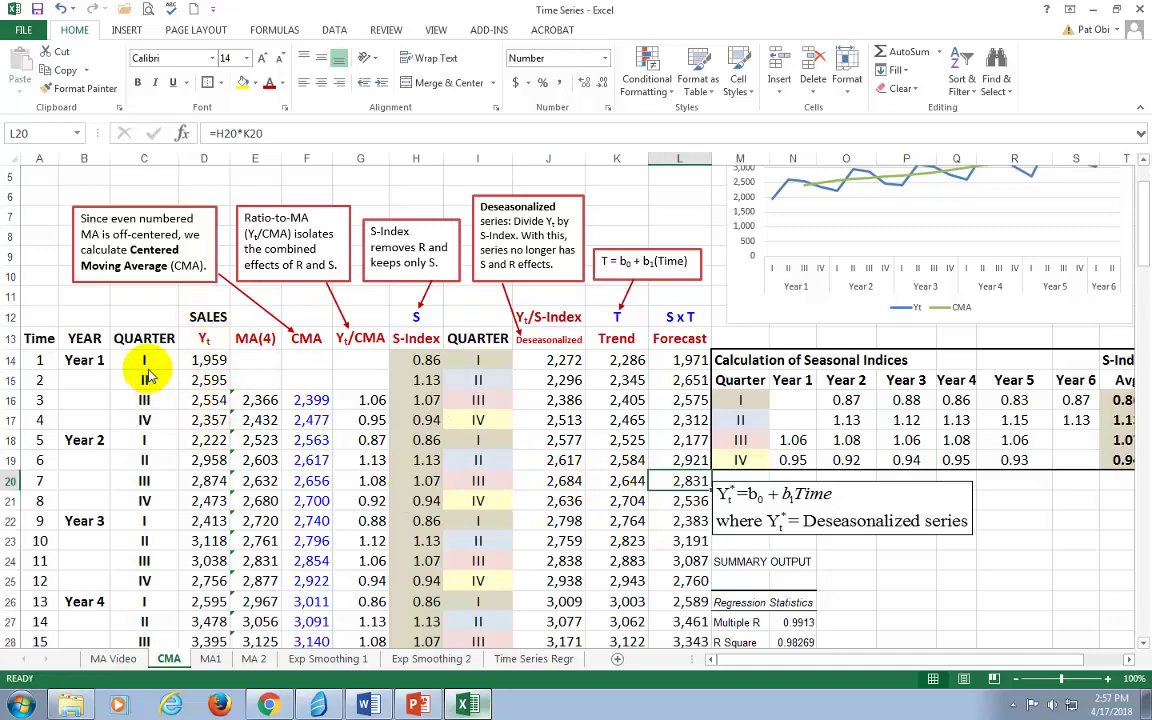
pyautogui.click(203, 366)
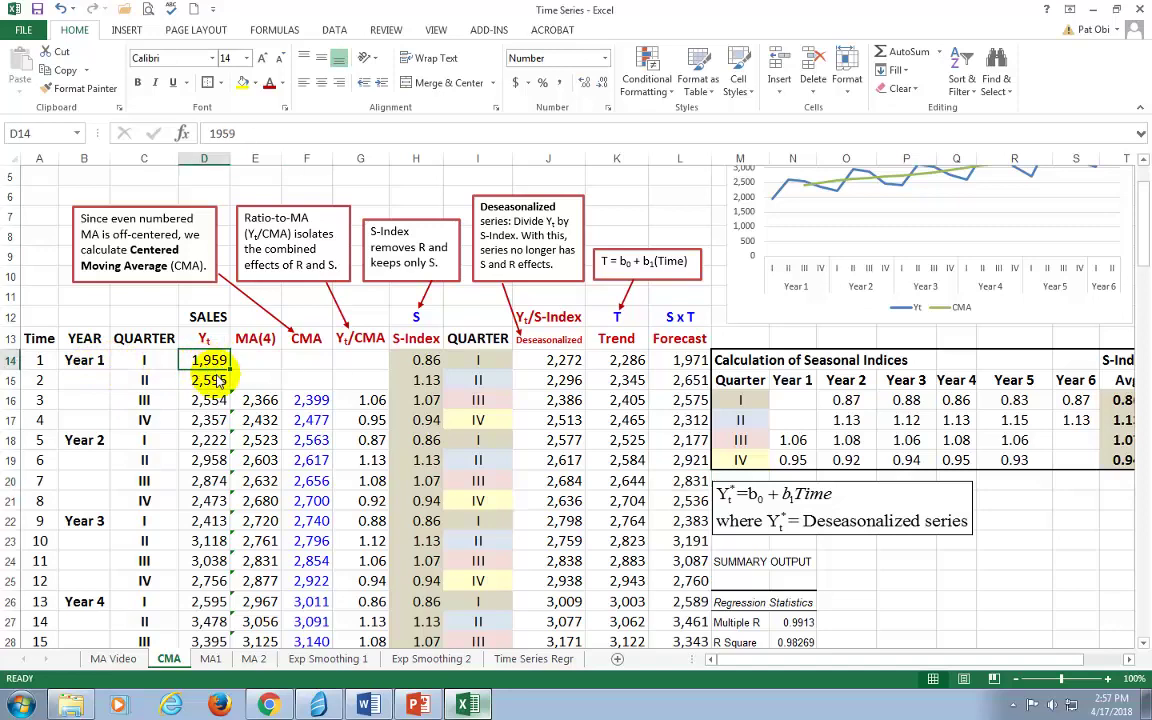
pyautogui.click(682, 362)
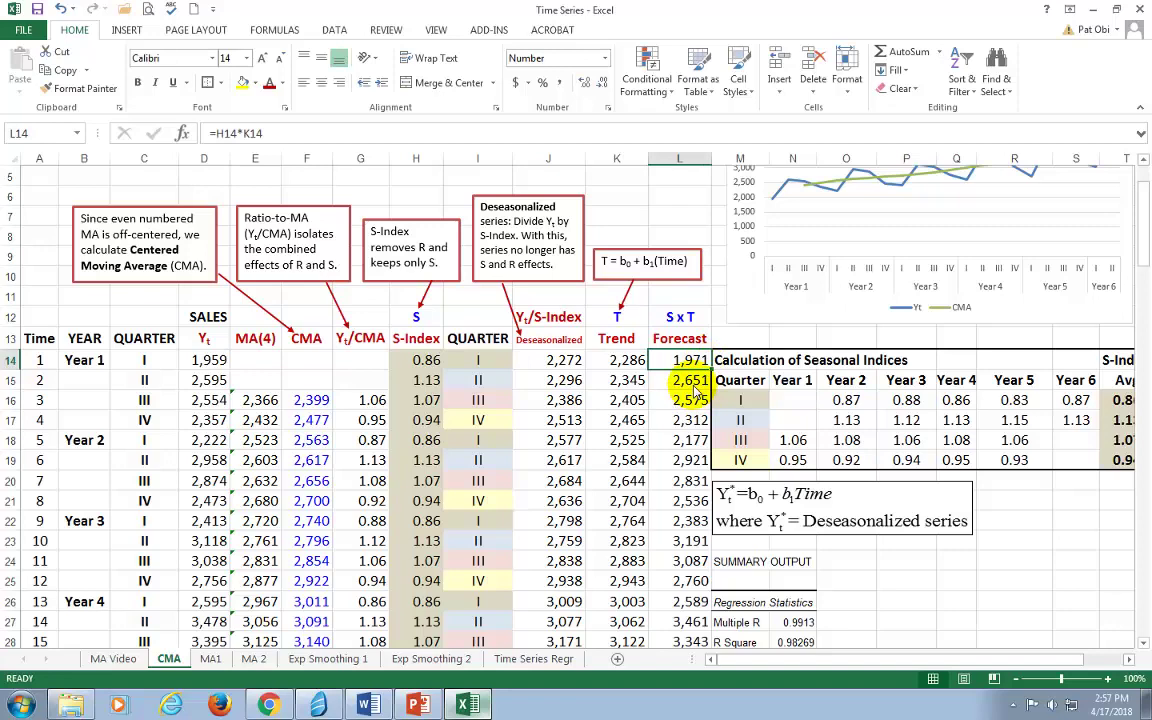
pyautogui.click(208, 461)
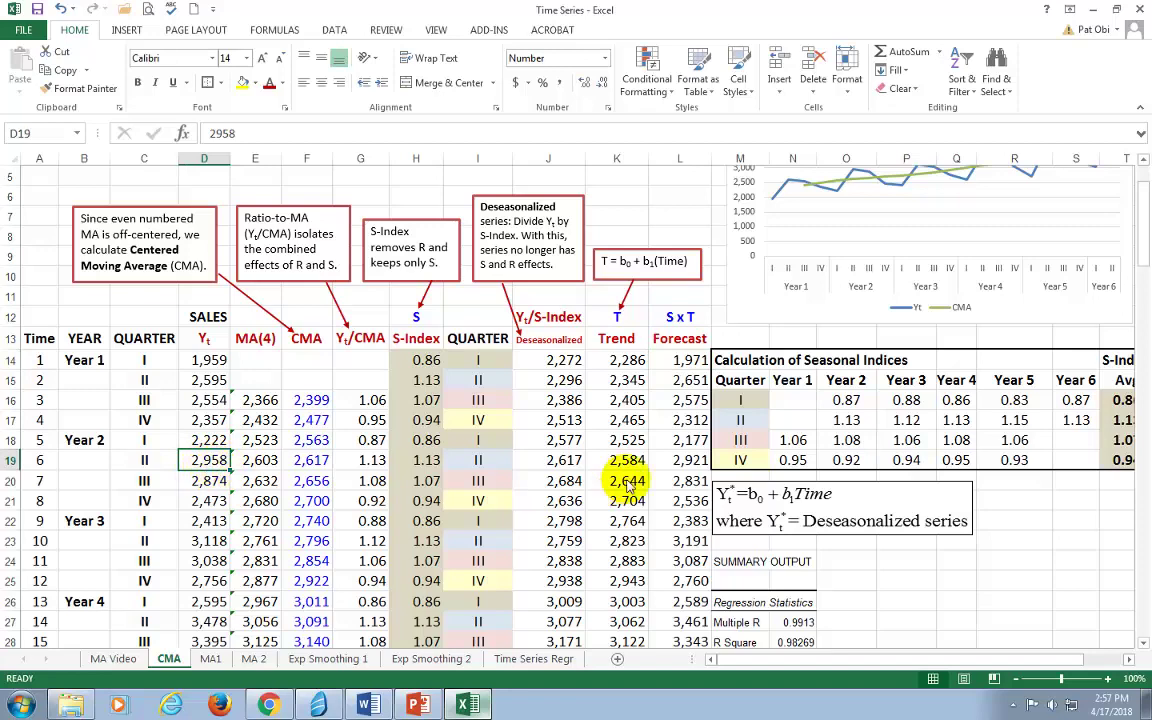
pyautogui.click(694, 462)
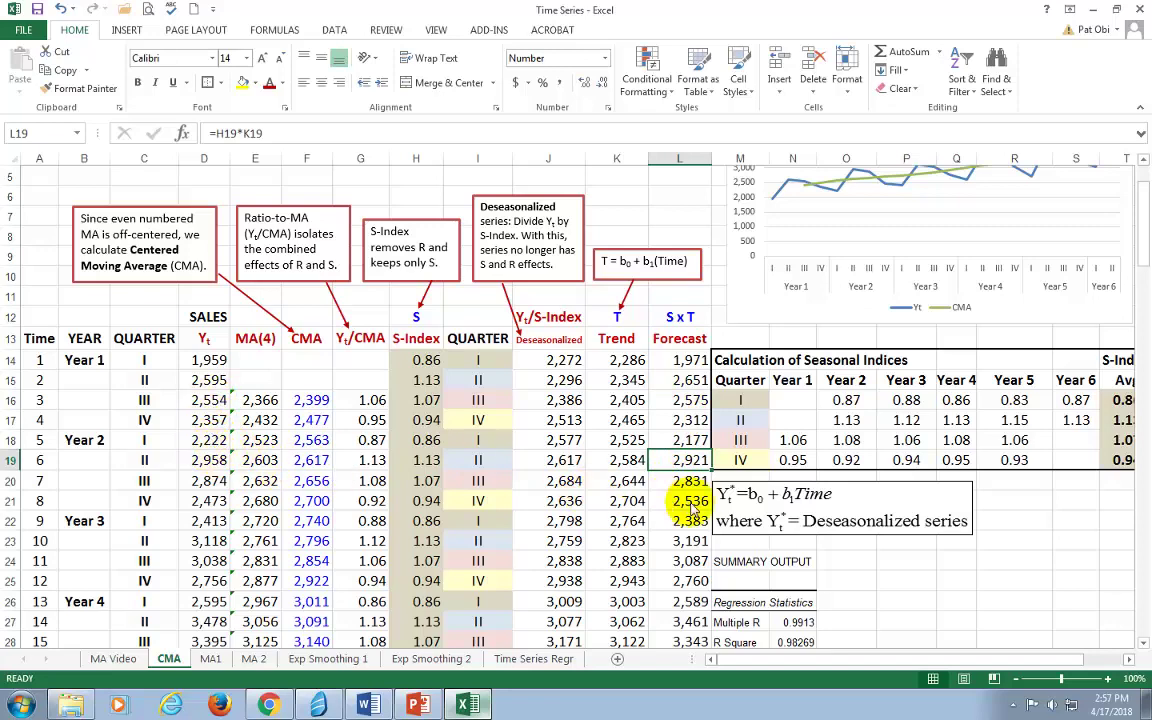
# Shift the line chart slightly toward column L and add a new data series named from the Forecast header in L13.
pyautogui.scroll(2, 694, 503)
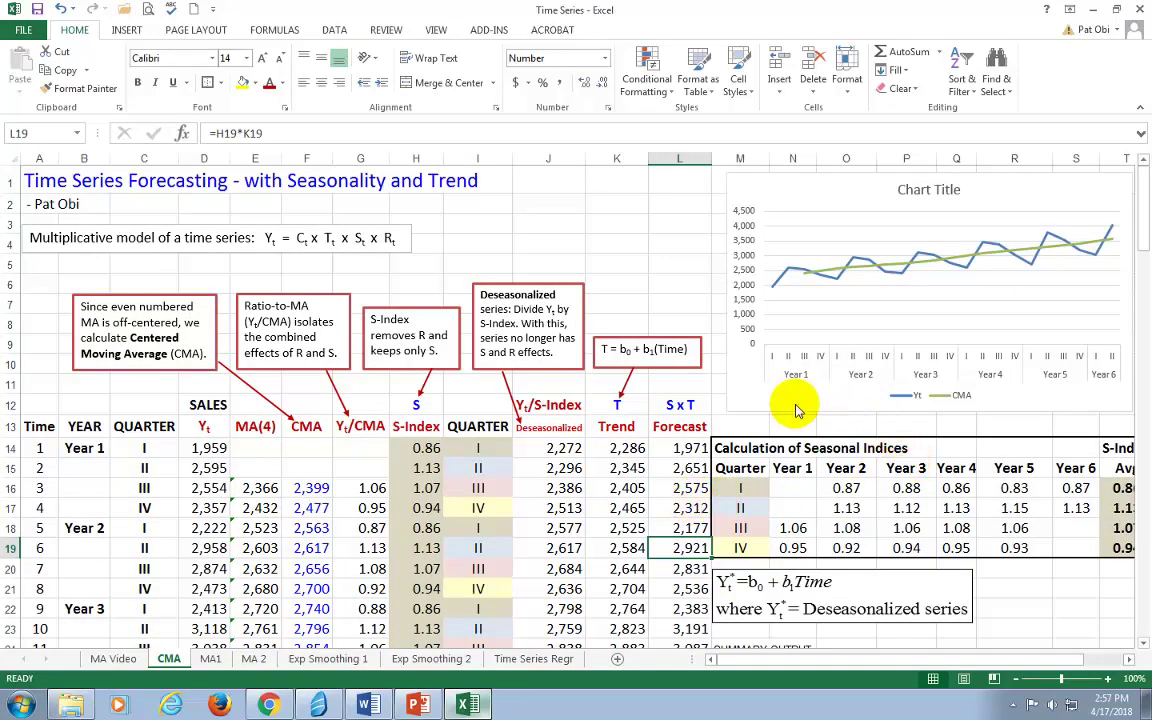
pyautogui.moveTo(797, 405); pyautogui.dragTo(770, 402)
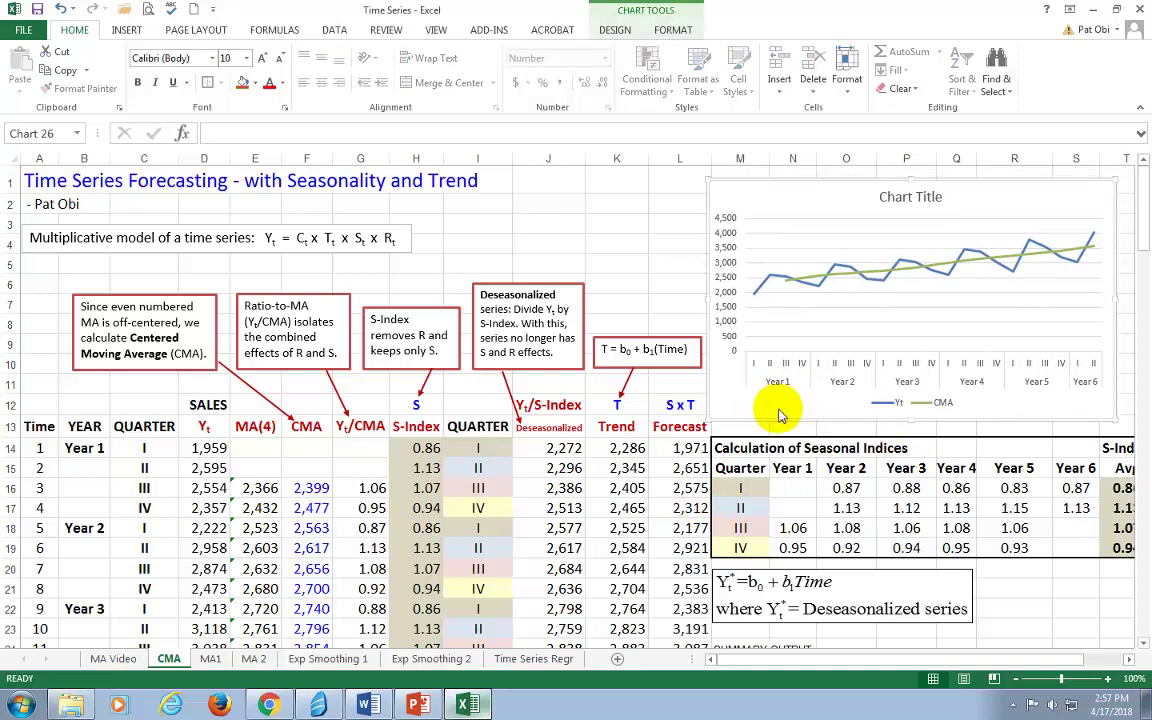
pyautogui.rightClick(1040, 408)
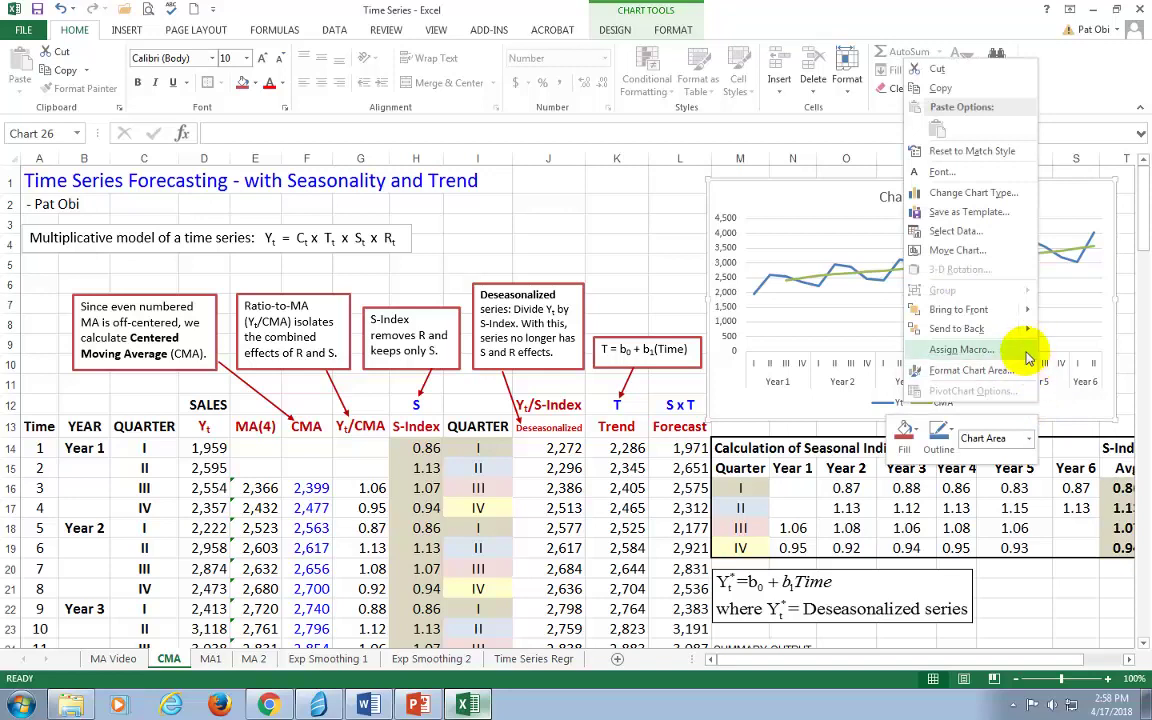
pyautogui.click(992, 230)
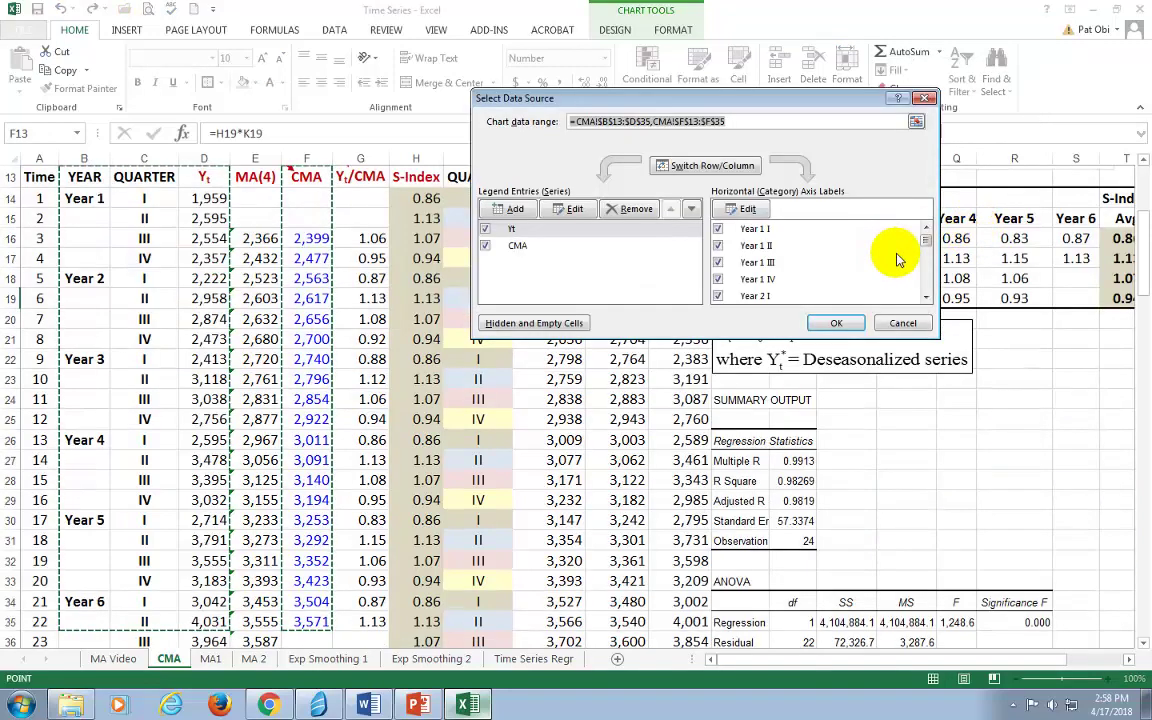
pyautogui.click(518, 215)
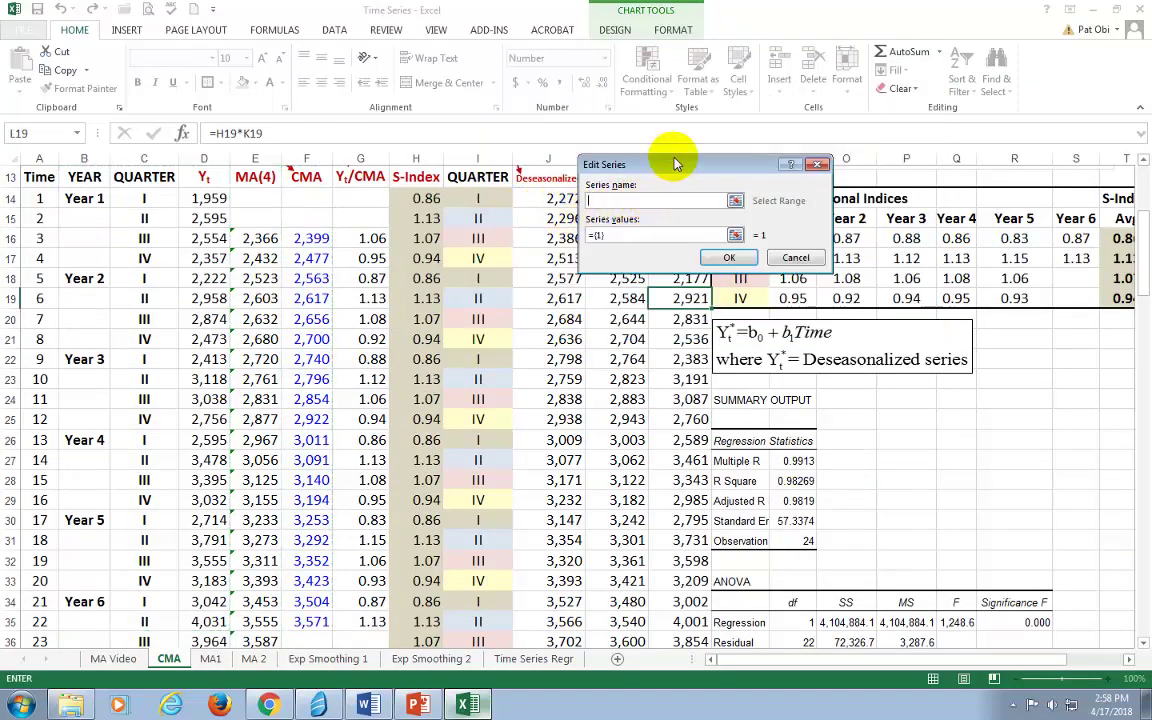
pyautogui.moveTo(676, 168); pyautogui.dragTo(836, 134)
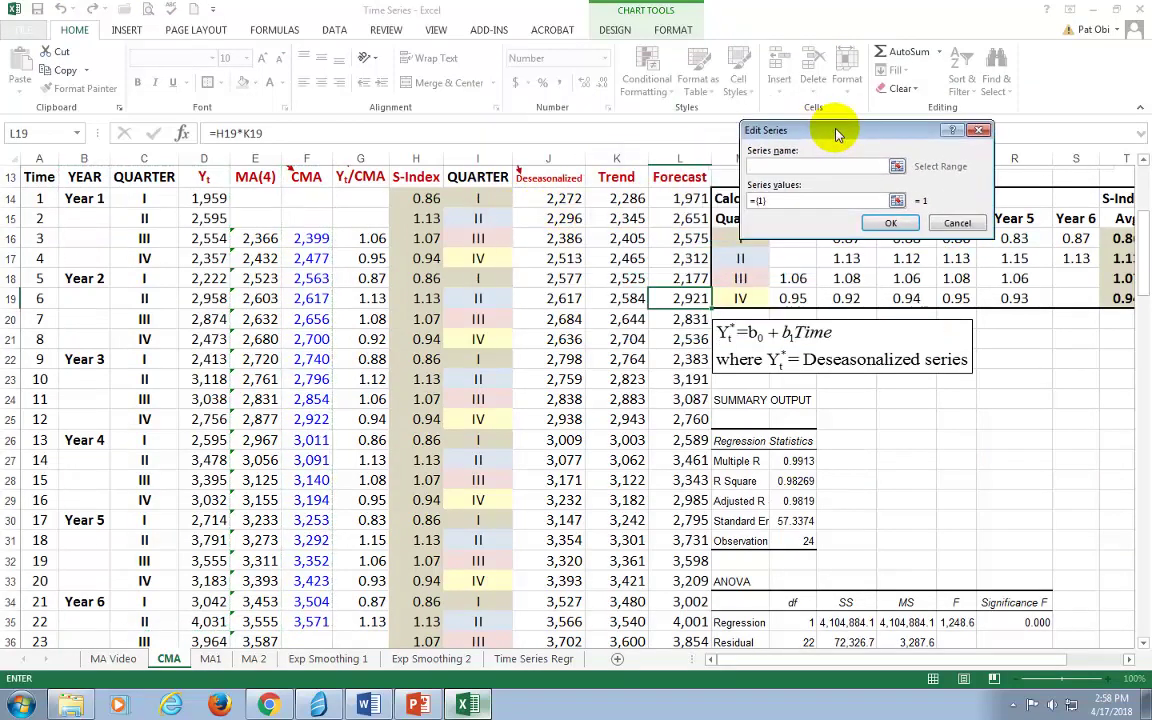
pyautogui.click(680, 177)
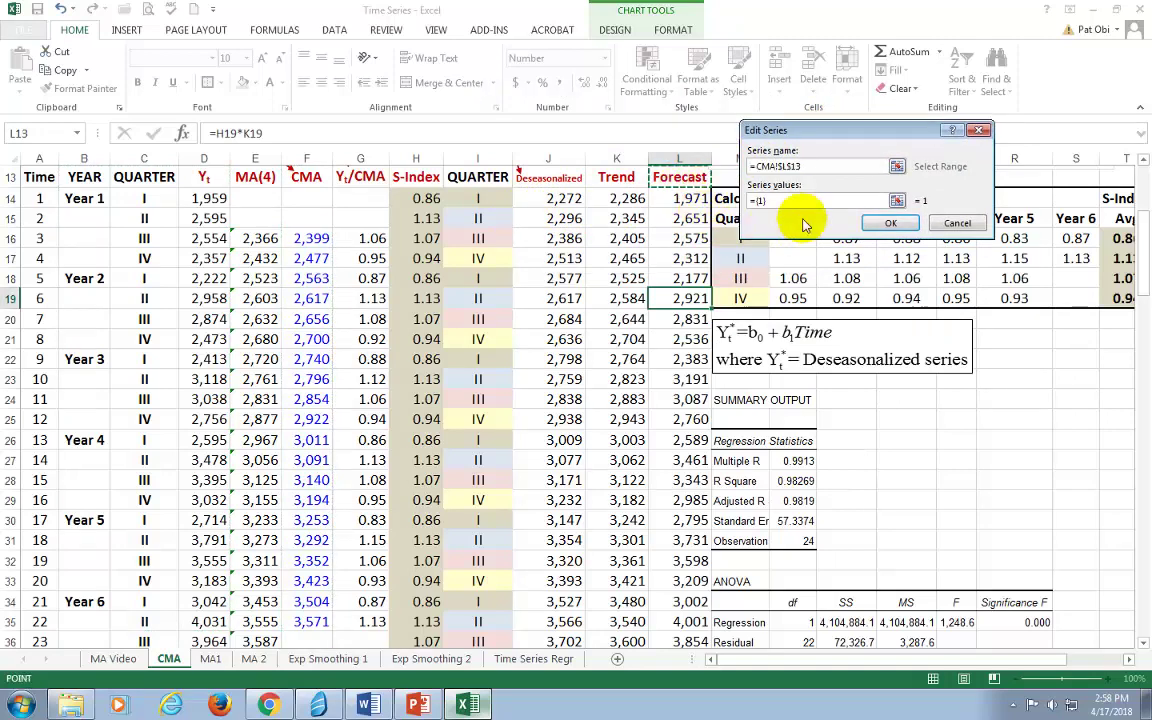
# Set the Forecast series values to L14:L37, apply the new data source, and bring the whole chart into view.
pyautogui.press('BackSpace')
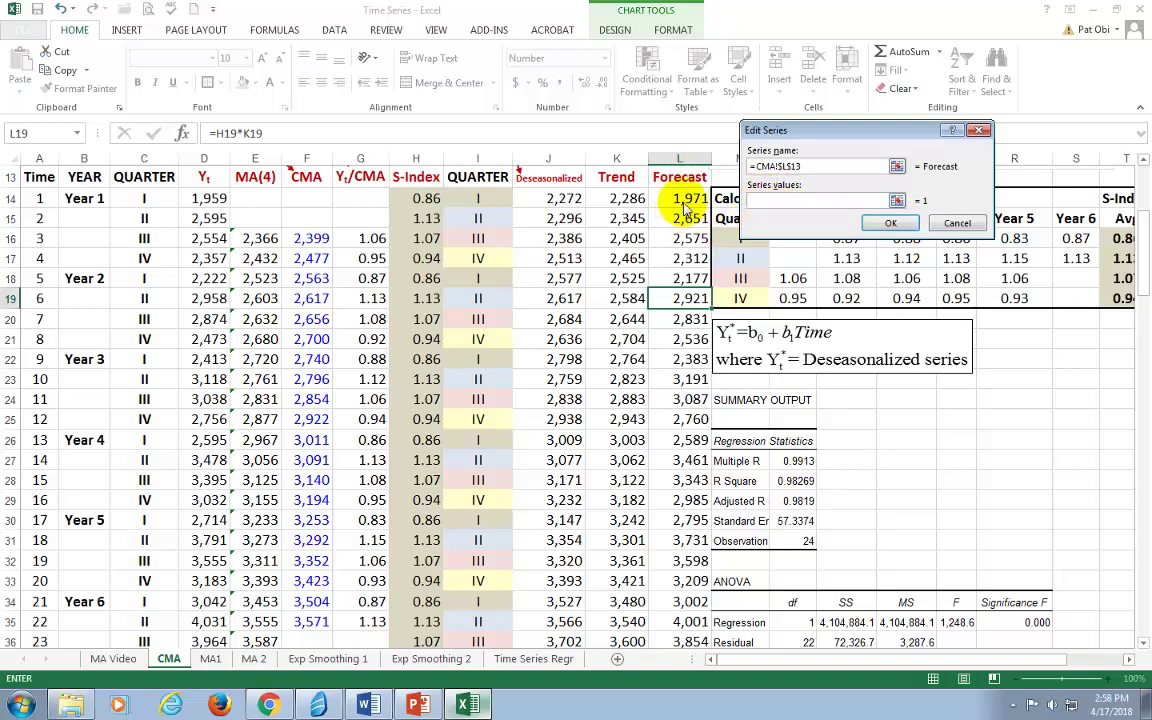
pyautogui.moveTo(683, 205); pyautogui.dragTo(694, 535)
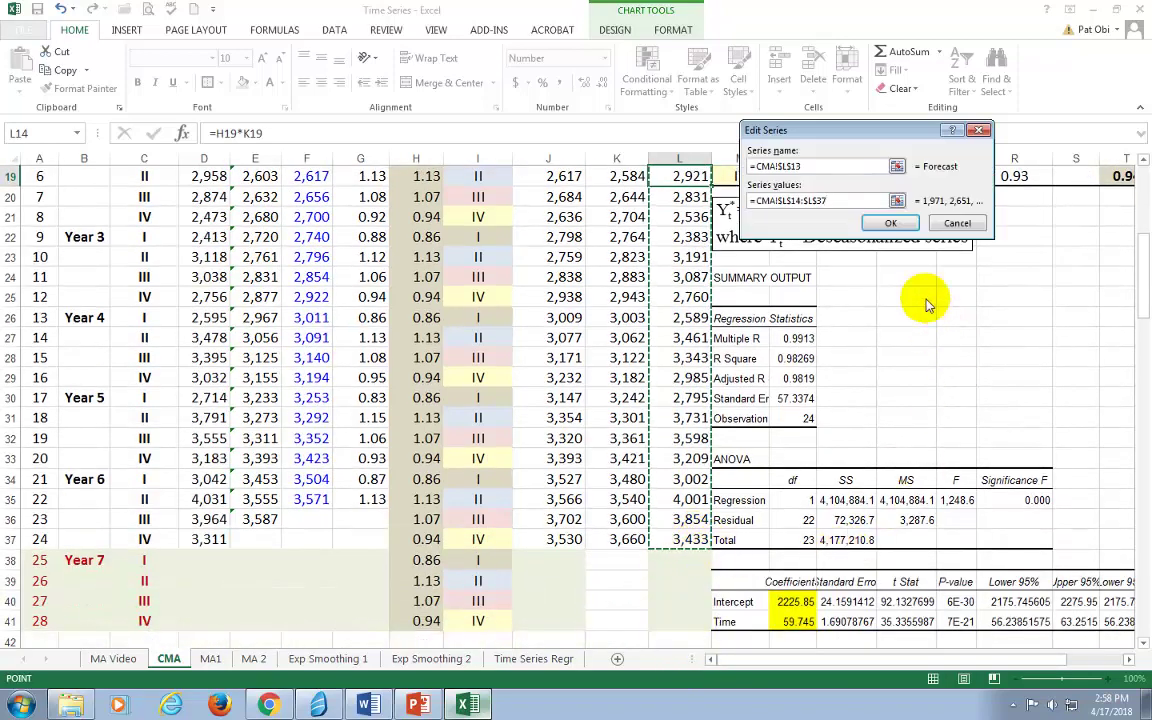
pyautogui.click(885, 221)
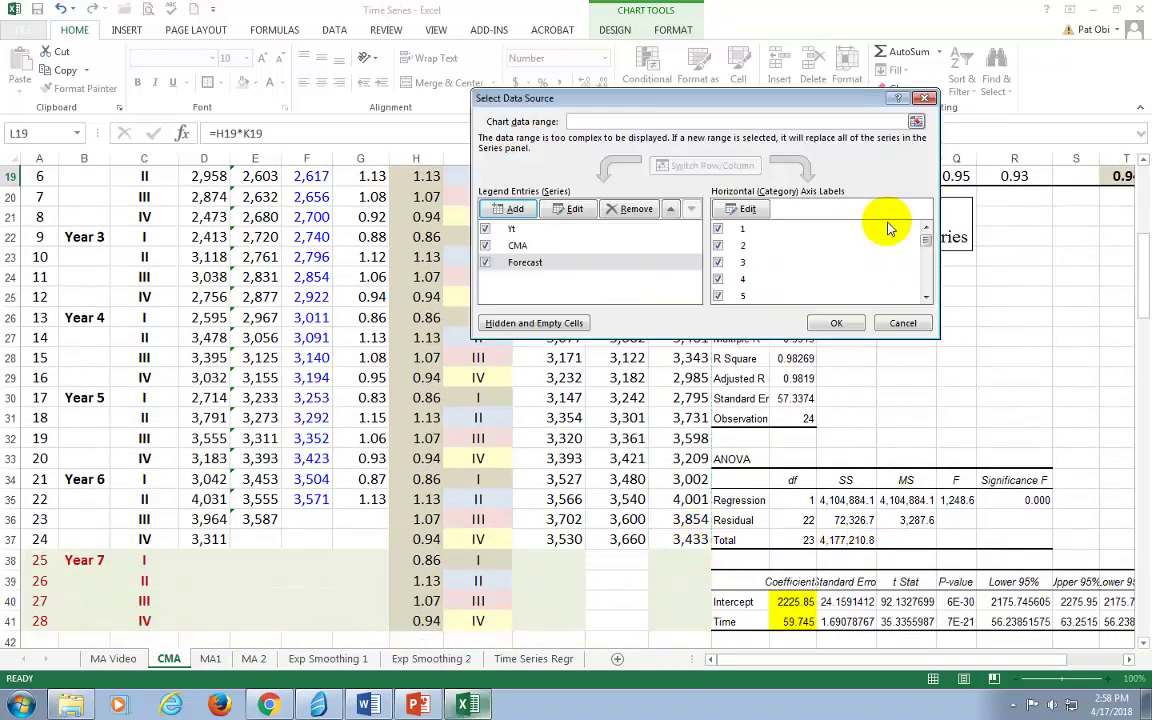
pyautogui.click(836, 324)
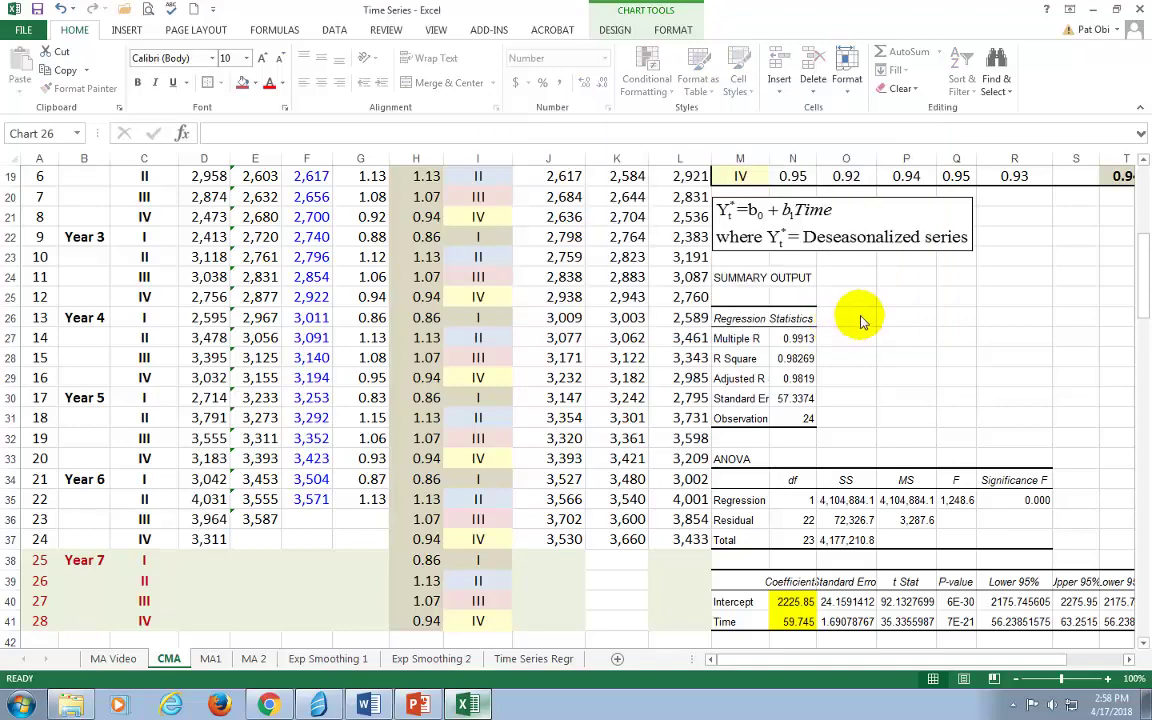
pyautogui.scroll(5, 878, 321)
pyautogui.scroll(1, 883, 321)
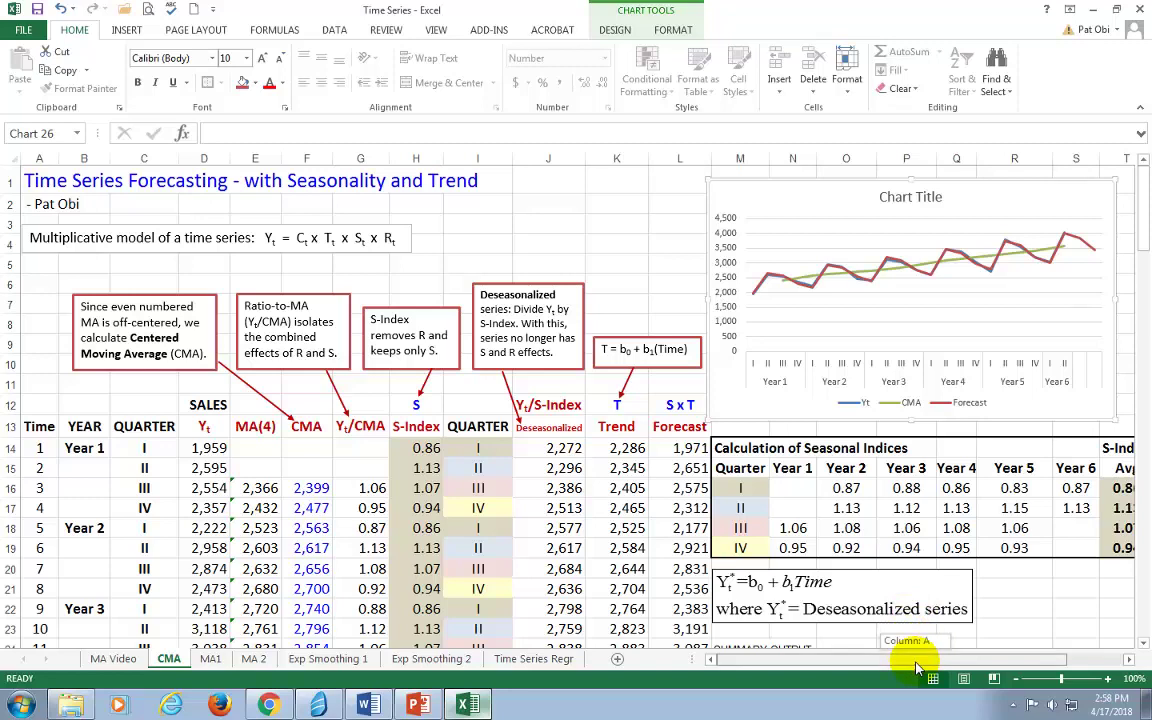
pyautogui.moveTo(915, 660); pyautogui.dragTo(964, 663)
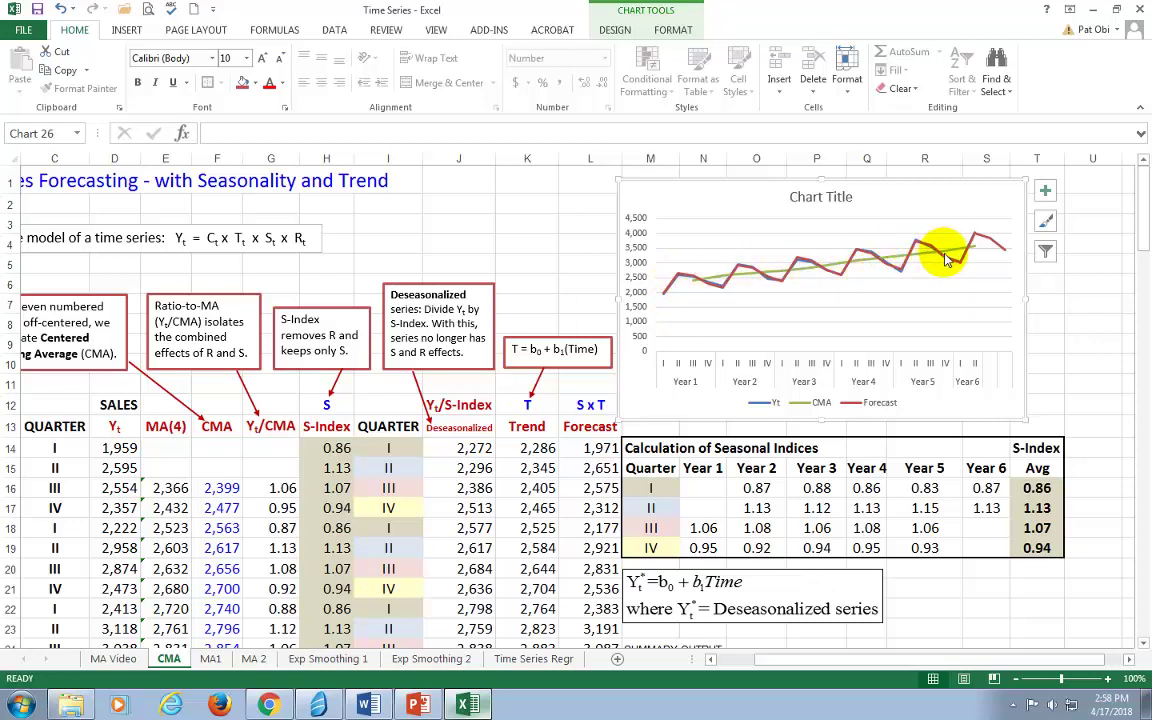
# Review the forecasts in L14:L37, the last actual sales figure in D37, and the first Year 7 forecast cell, L38.
pyautogui.moveTo(947, 261)
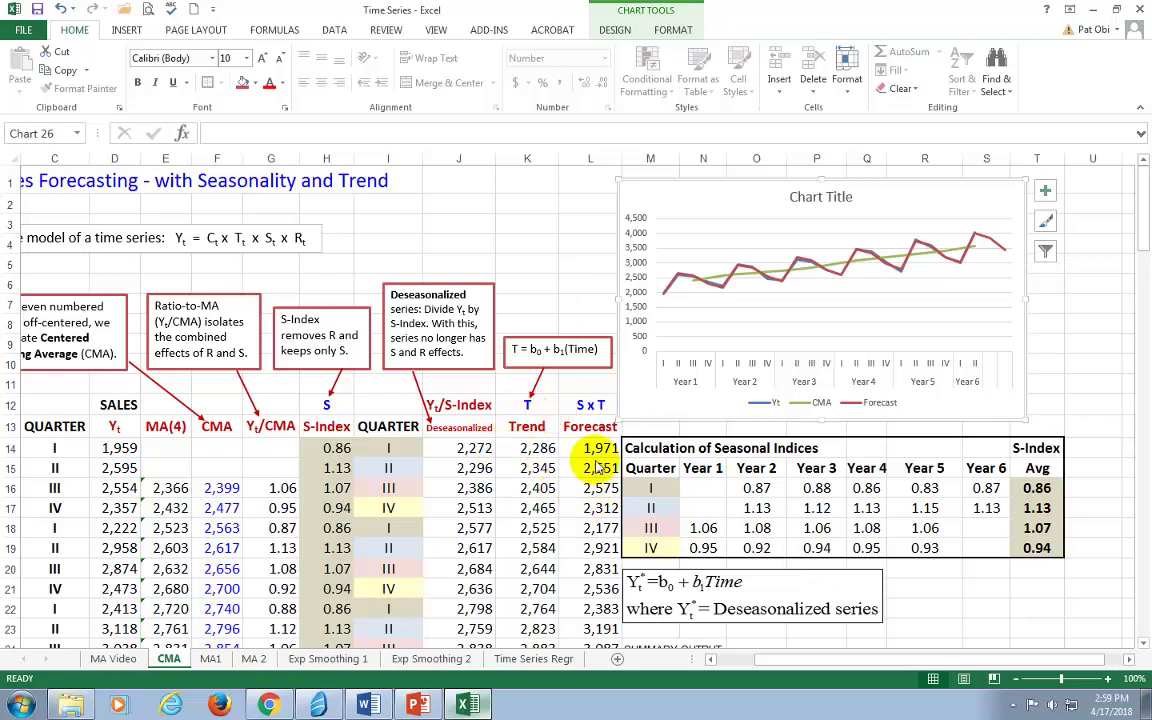
pyautogui.moveTo(595, 455); pyautogui.dragTo(597, 600)
pyautogui.scroll(-1, 597, 581)
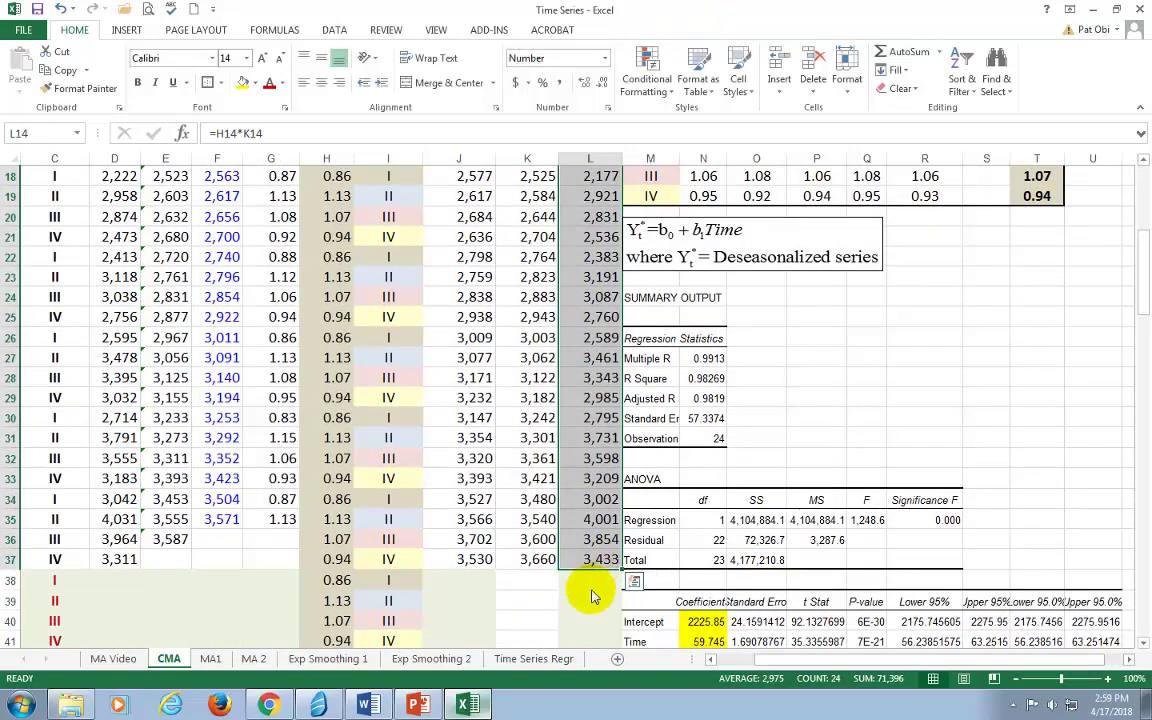
pyautogui.moveTo(784, 659); pyautogui.dragTo(742, 666)
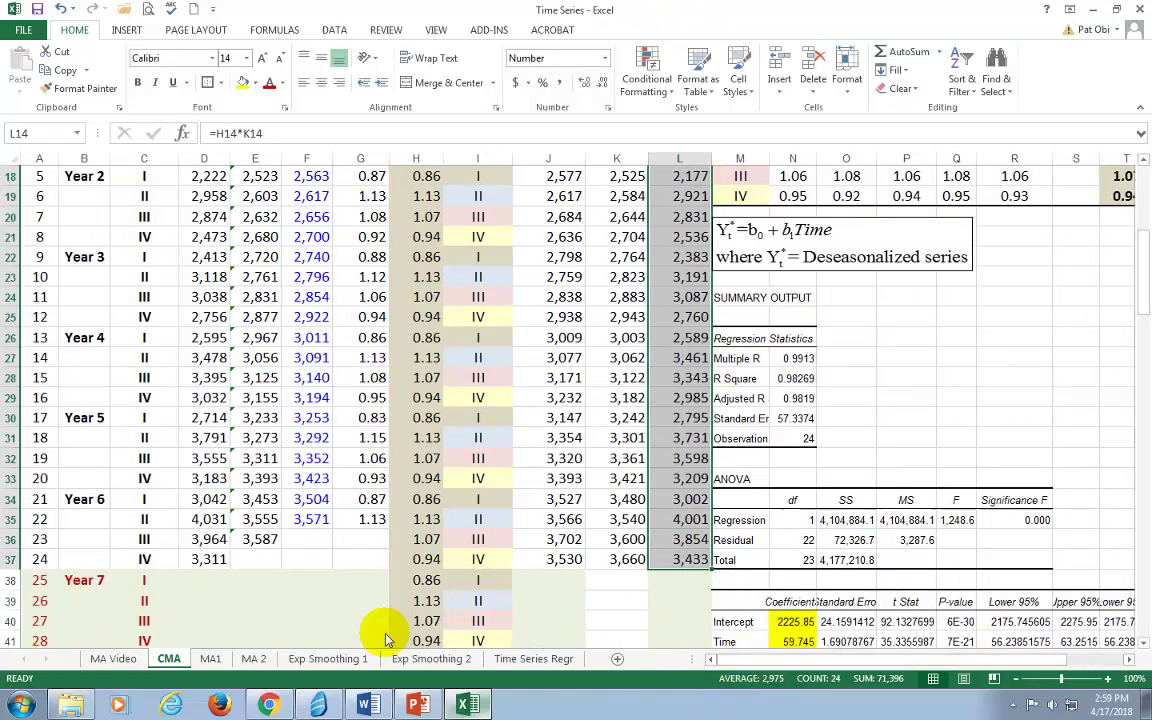
pyautogui.click(208, 560)
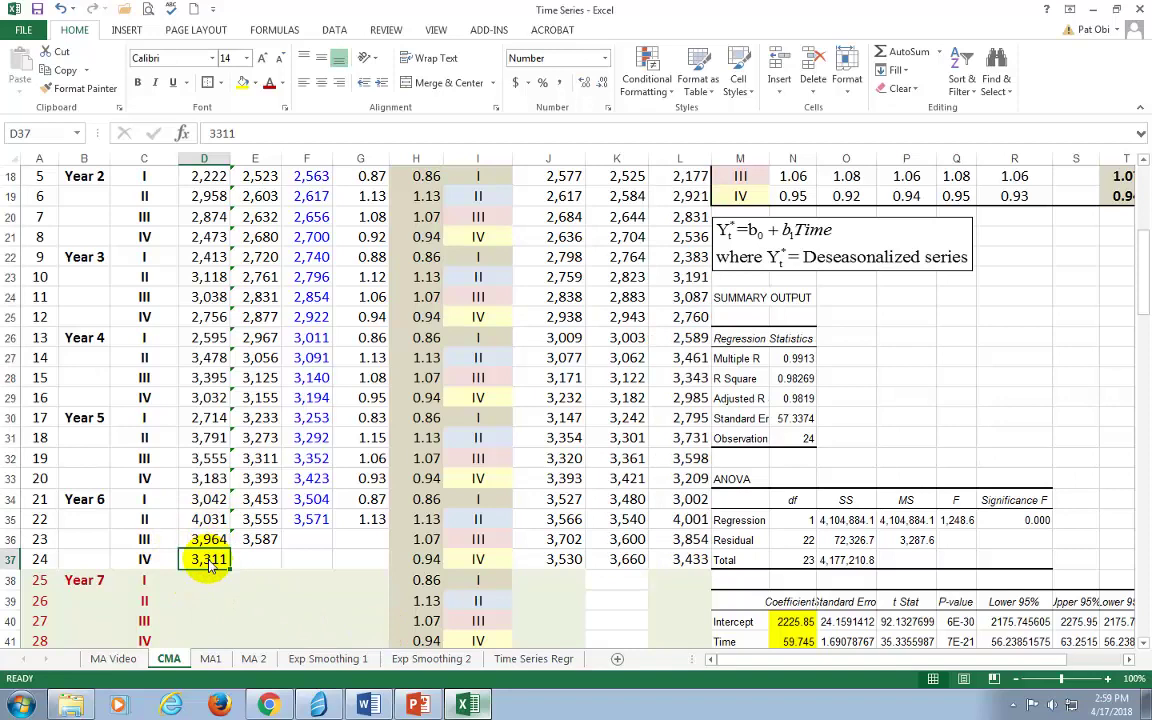
pyautogui.scroll(-1, 205, 558)
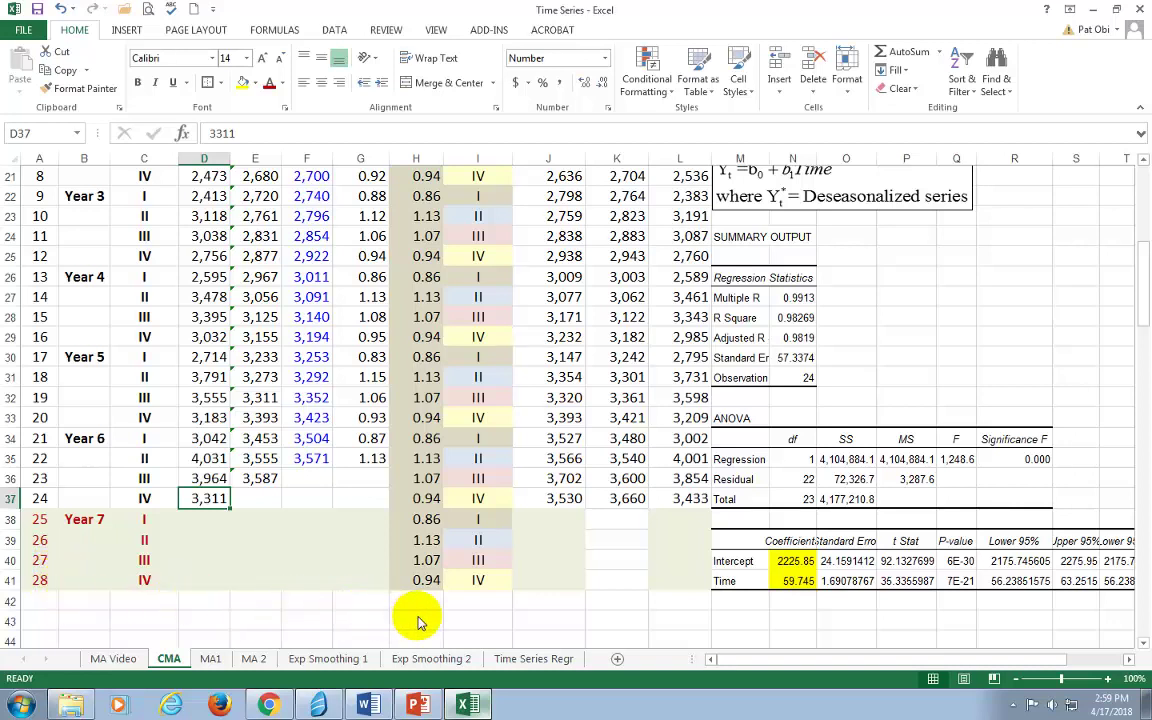
pyautogui.click(683, 522)
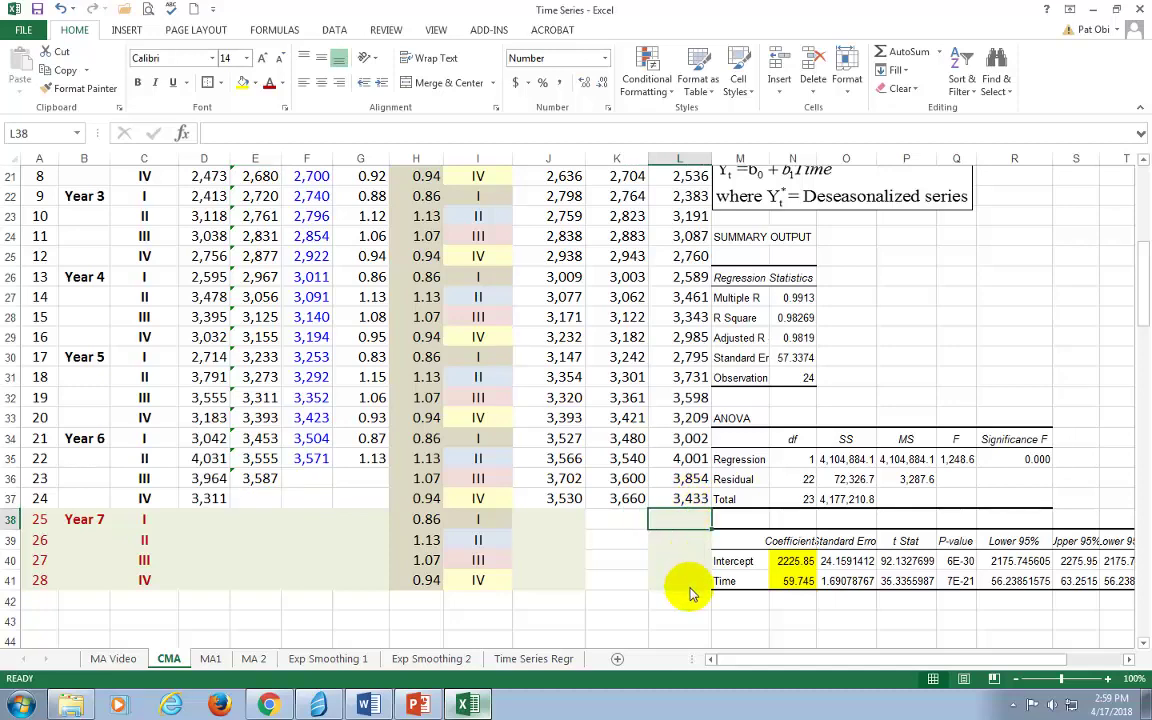
# Check the S-Index values for the four Year 7 quarters in H38:H41.
pyautogui.scroll(4, 689, 553)
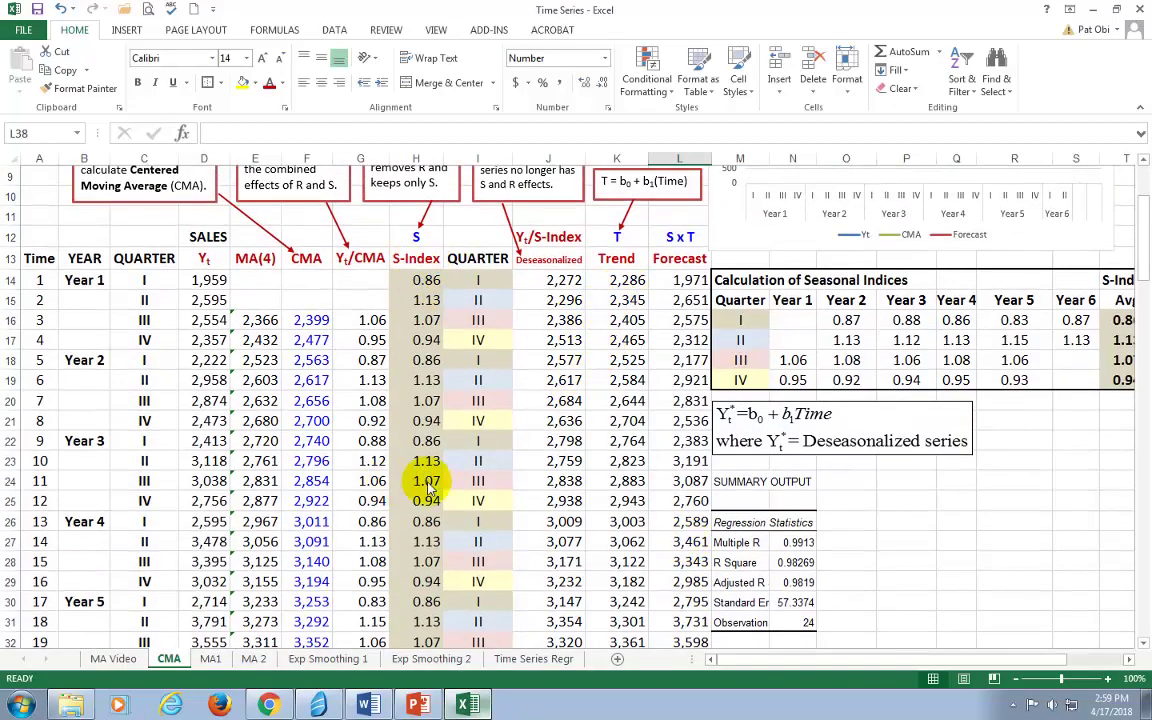
pyautogui.scroll(-4, 430, 488)
pyautogui.moveTo(427, 522); pyautogui.dragTo(429, 582)
pyautogui.click(427, 521)
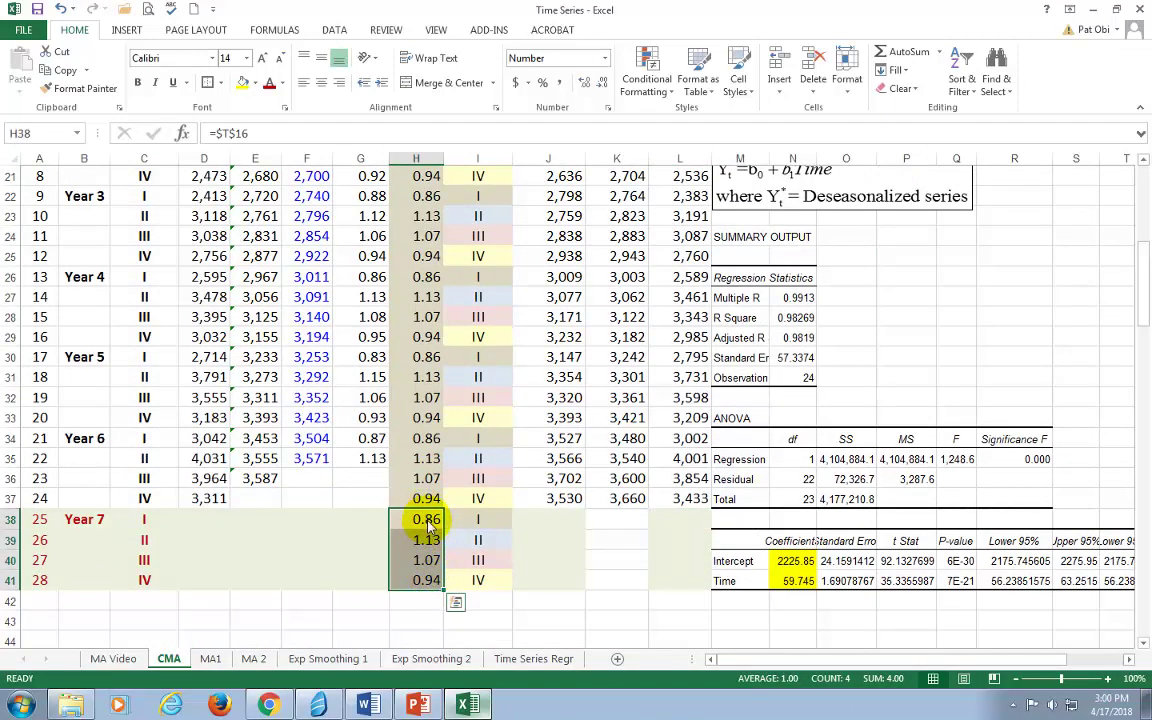
pyautogui.click(424, 540)
pyautogui.click(424, 560)
pyautogui.click(424, 582)
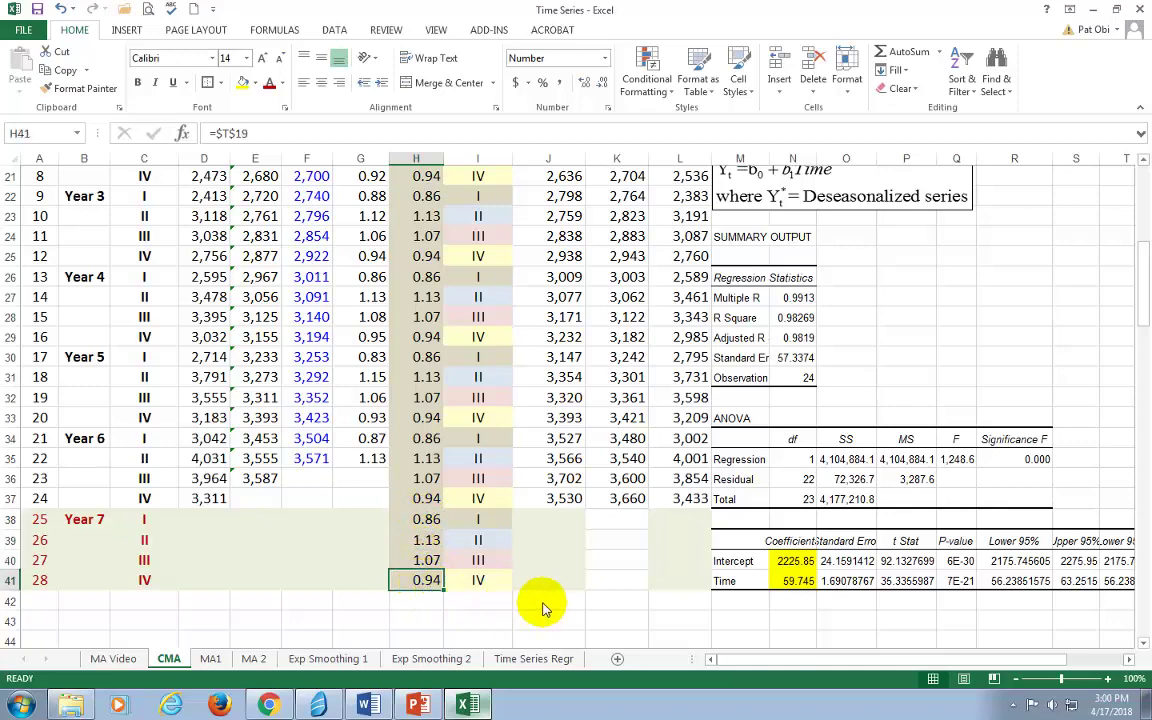
# Extend the Trend formula from K37 down to K41 to cover the four quarters of Year 7.
pyautogui.scroll(1, 594, 553)
pyautogui.scroll(4, 594, 553)
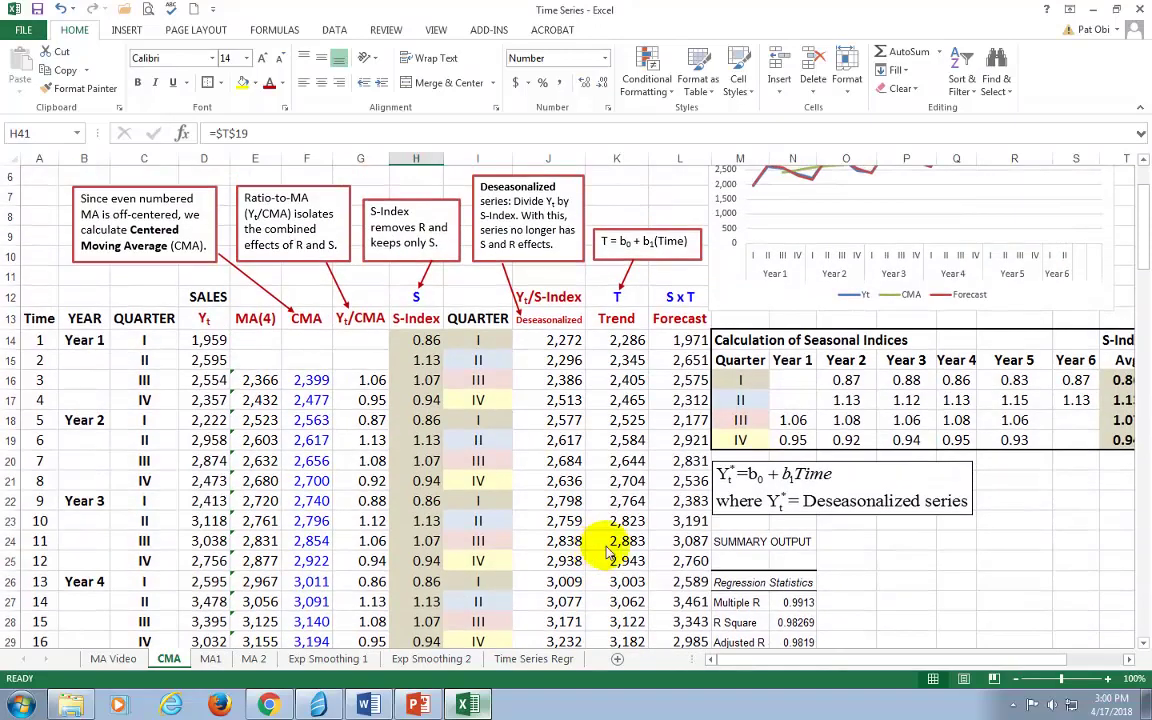
pyautogui.click(626, 342)
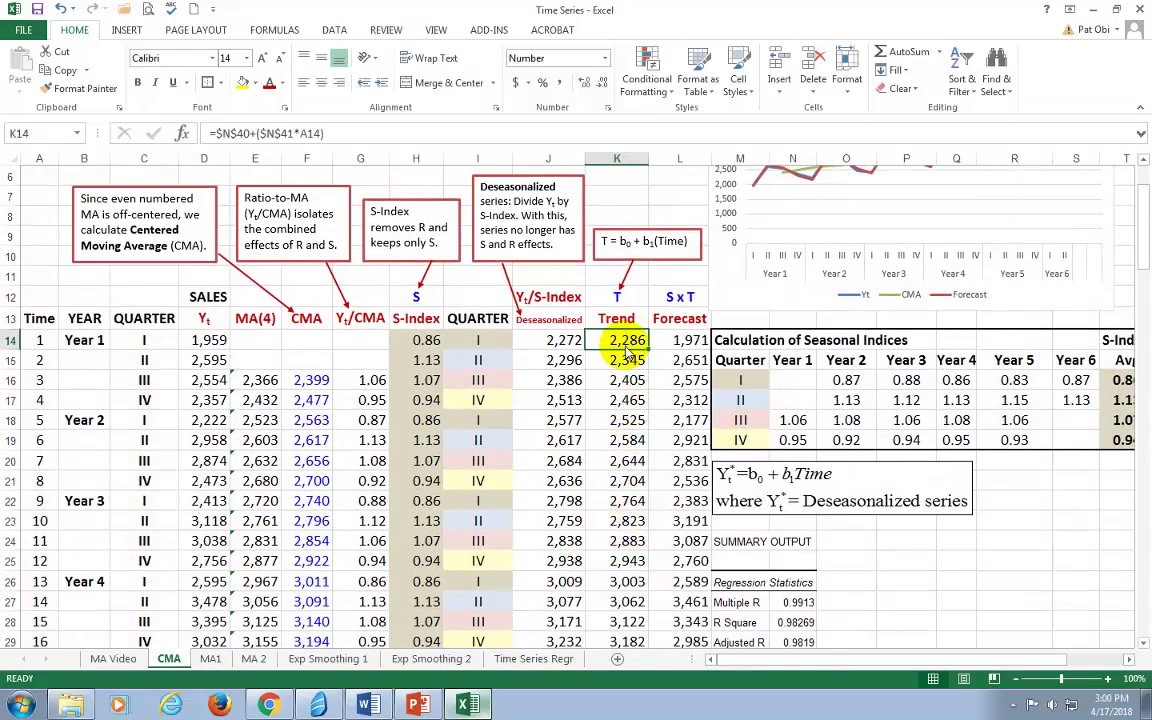
pyautogui.scroll(-6, 628, 455)
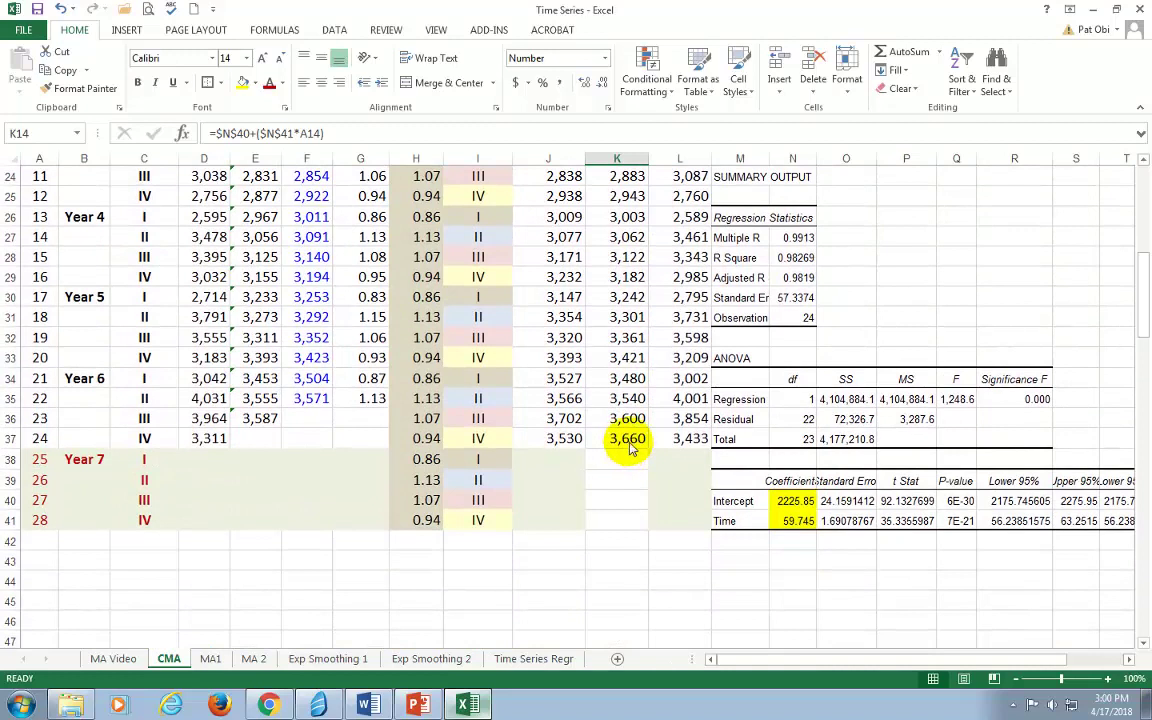
pyautogui.click(629, 441)
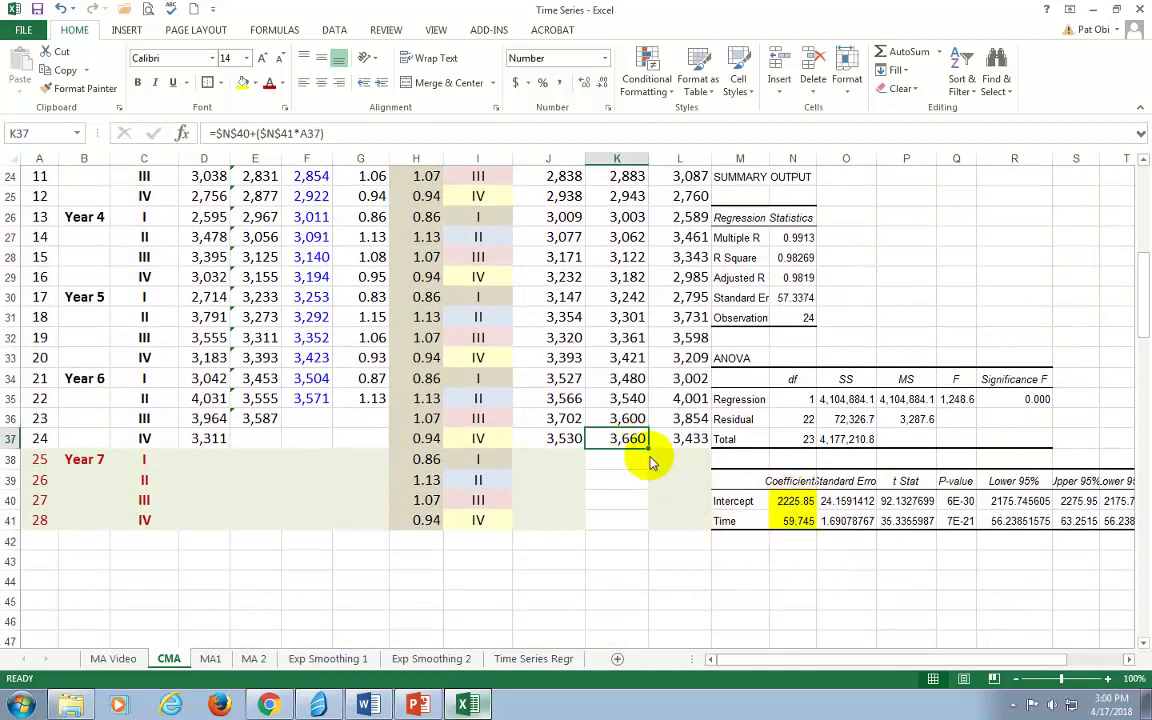
pyautogui.moveTo(648, 449); pyautogui.dragTo(651, 537)
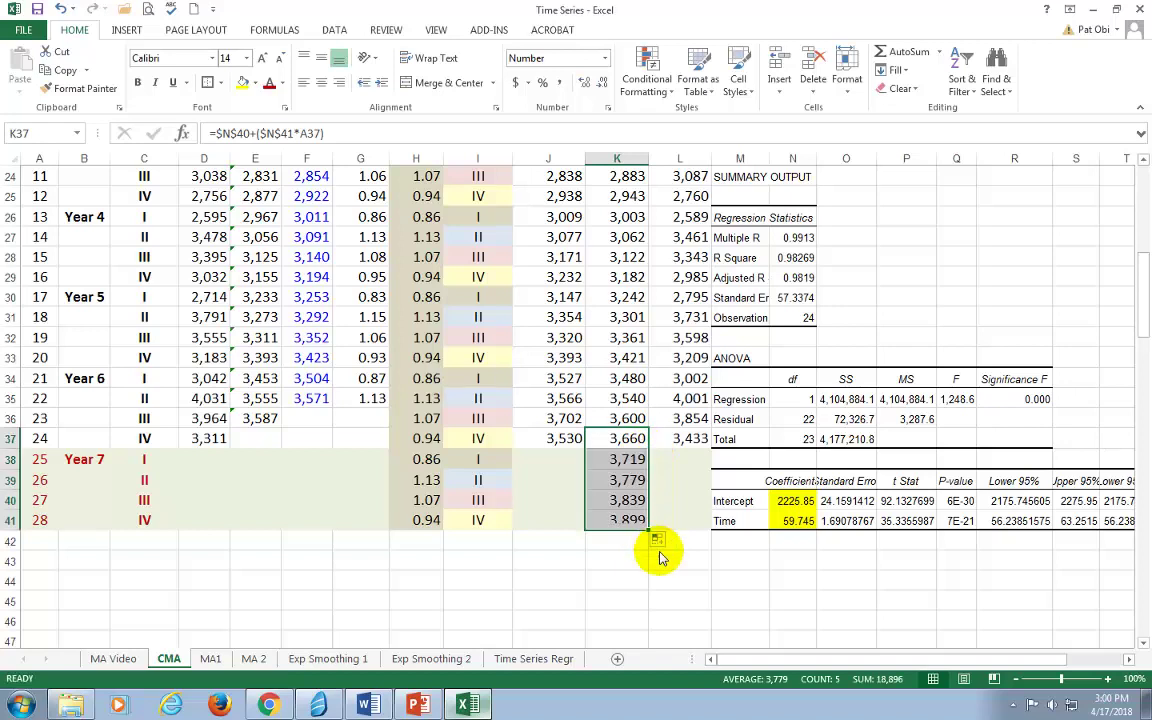
# Enter the forecast formula =H38*K38 in L38 and fill it down to L41 for all Year 7 quarters.
pyautogui.click(688, 462)
pyautogui.write('=')
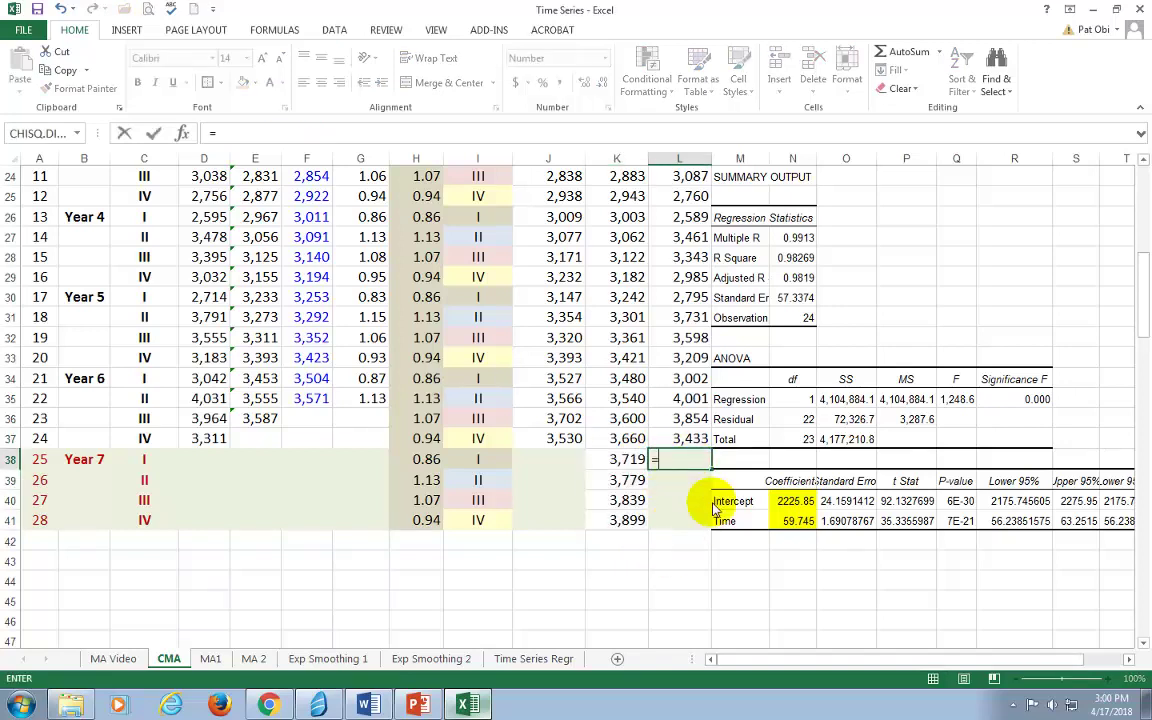
pyautogui.click(424, 462)
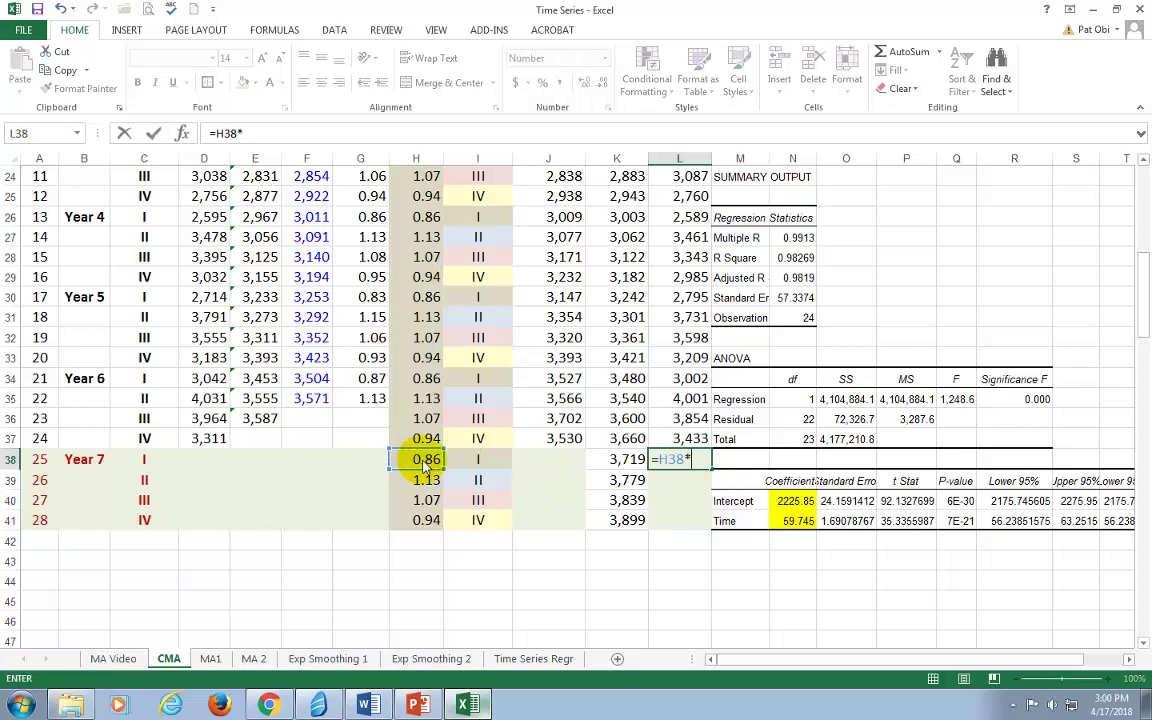
pyautogui.write('*')
pyautogui.click(618, 461)
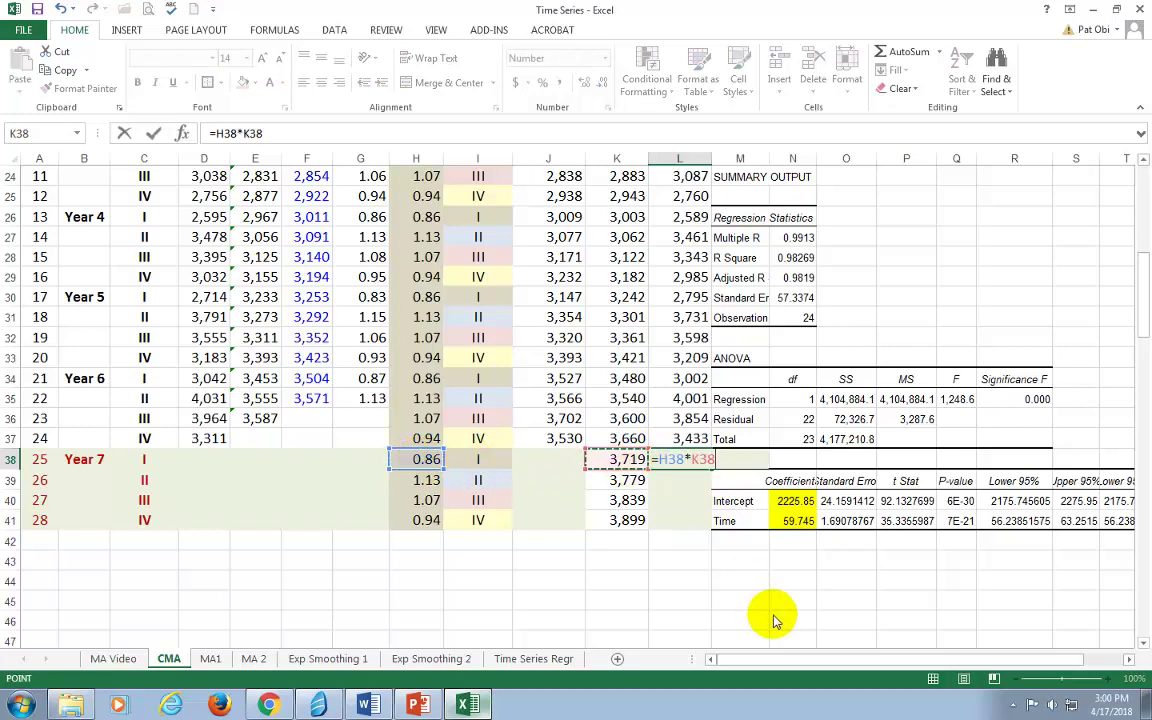
pyautogui.press('Return')
pyautogui.press('Up')
pyautogui.moveTo(710, 470); pyautogui.dragTo(746, 558)
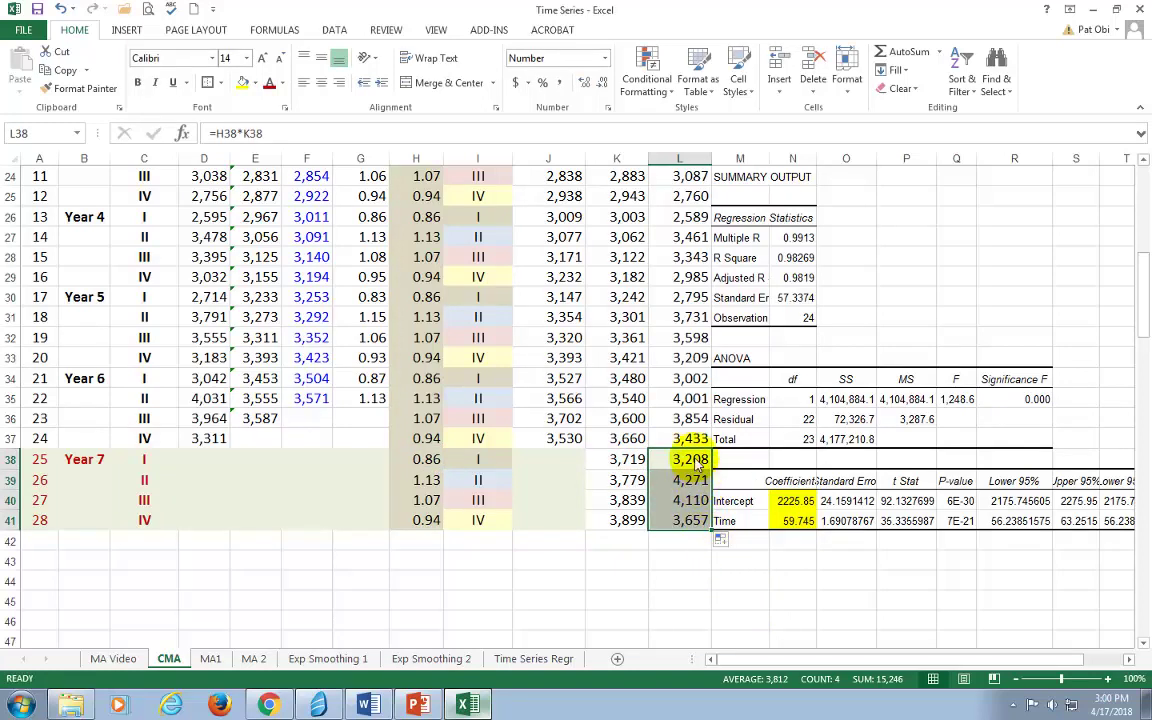
pyautogui.hotkey('ctrl', 'Down')
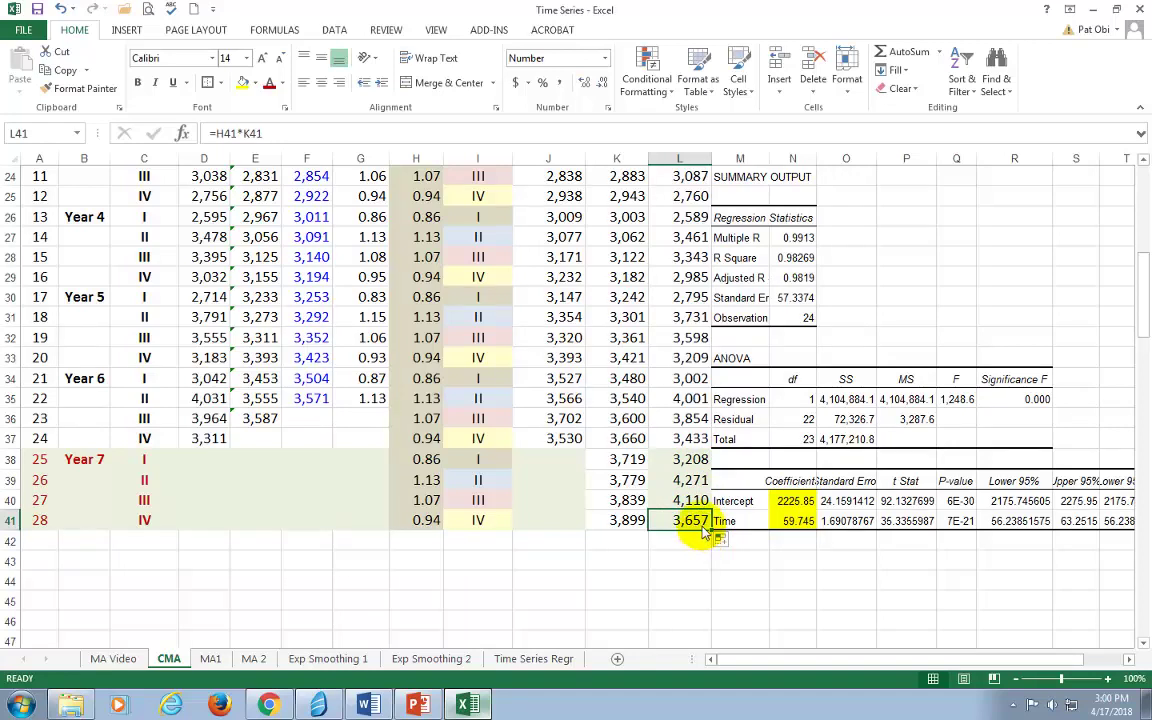
# Extend the chart's Forecast series to L14:L41 to include Year 7, review the chart, and deselect it.
pyautogui.scroll(8, 705, 530)
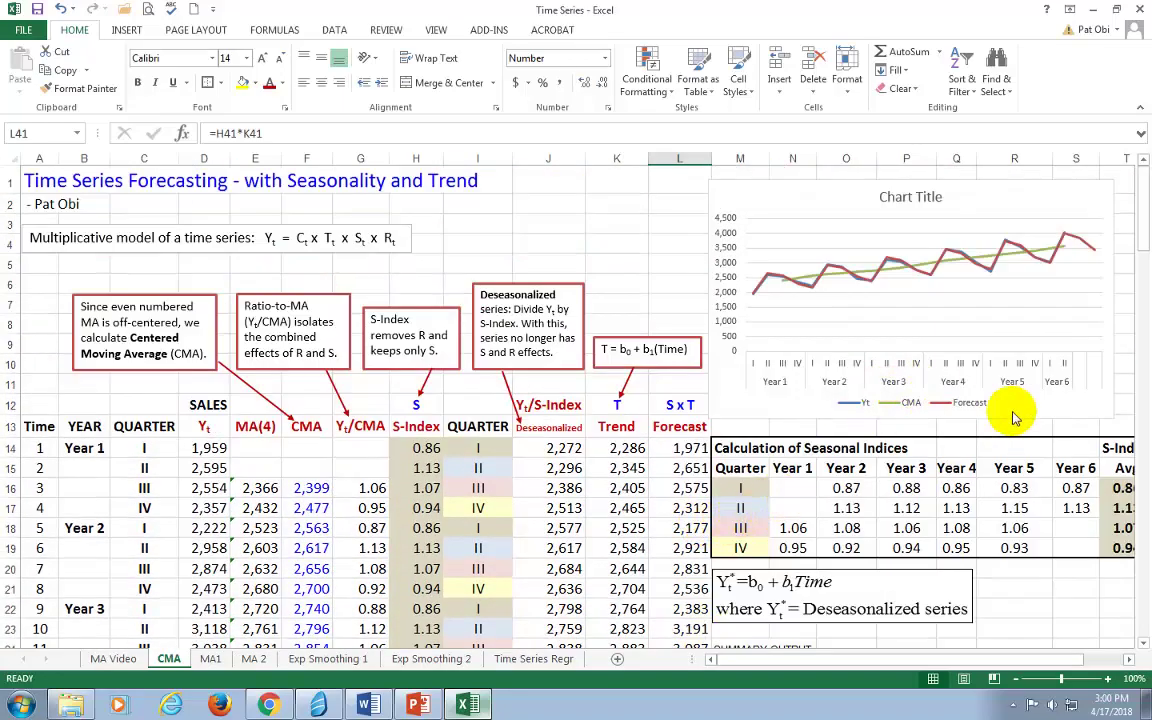
pyautogui.click(1055, 405)
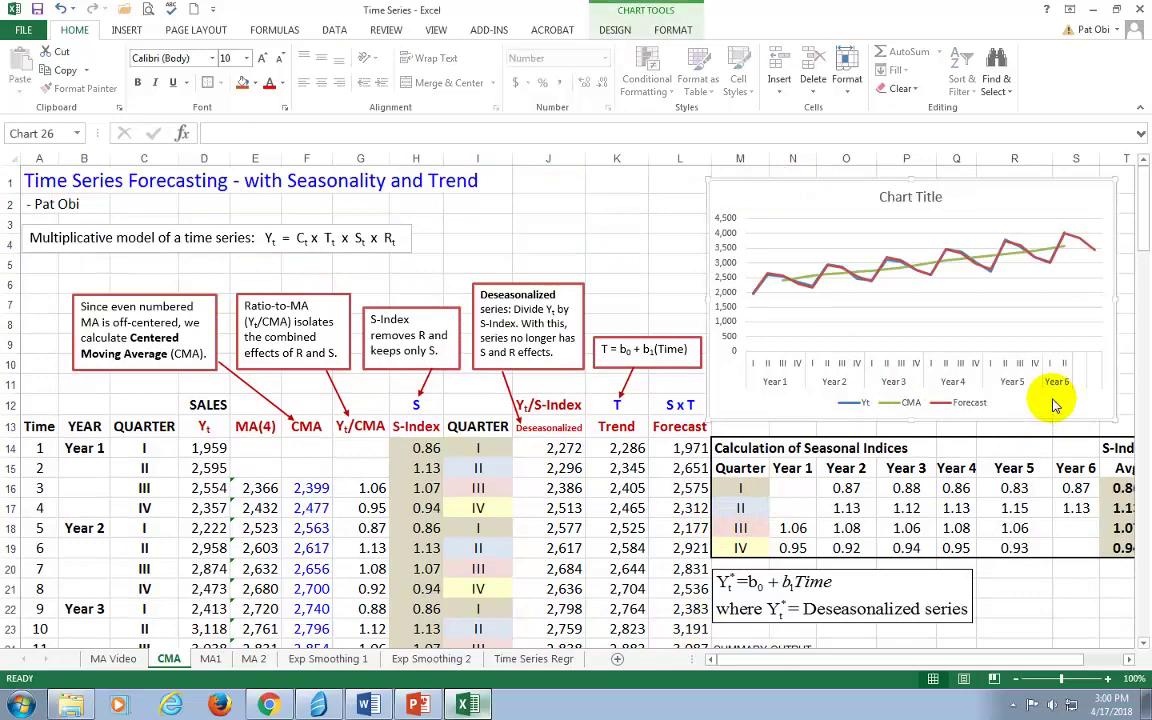
pyautogui.click(980, 270)
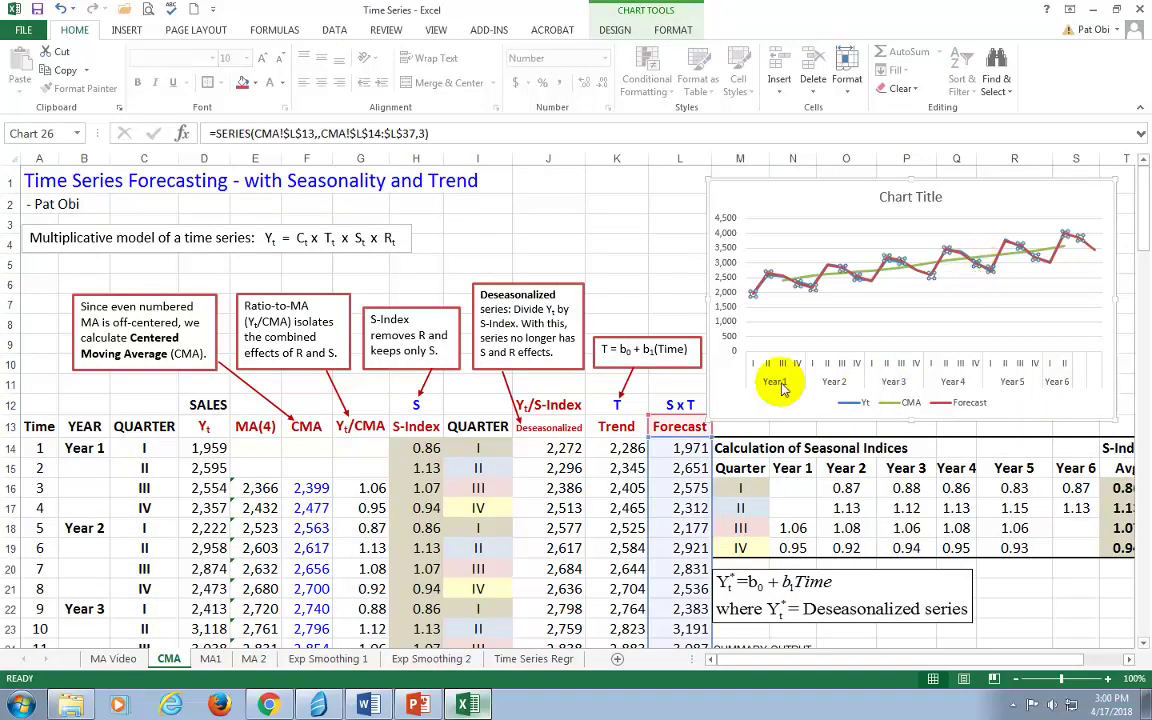
pyautogui.scroll(-4, 707, 375)
pyautogui.scroll(-4, 707, 379)
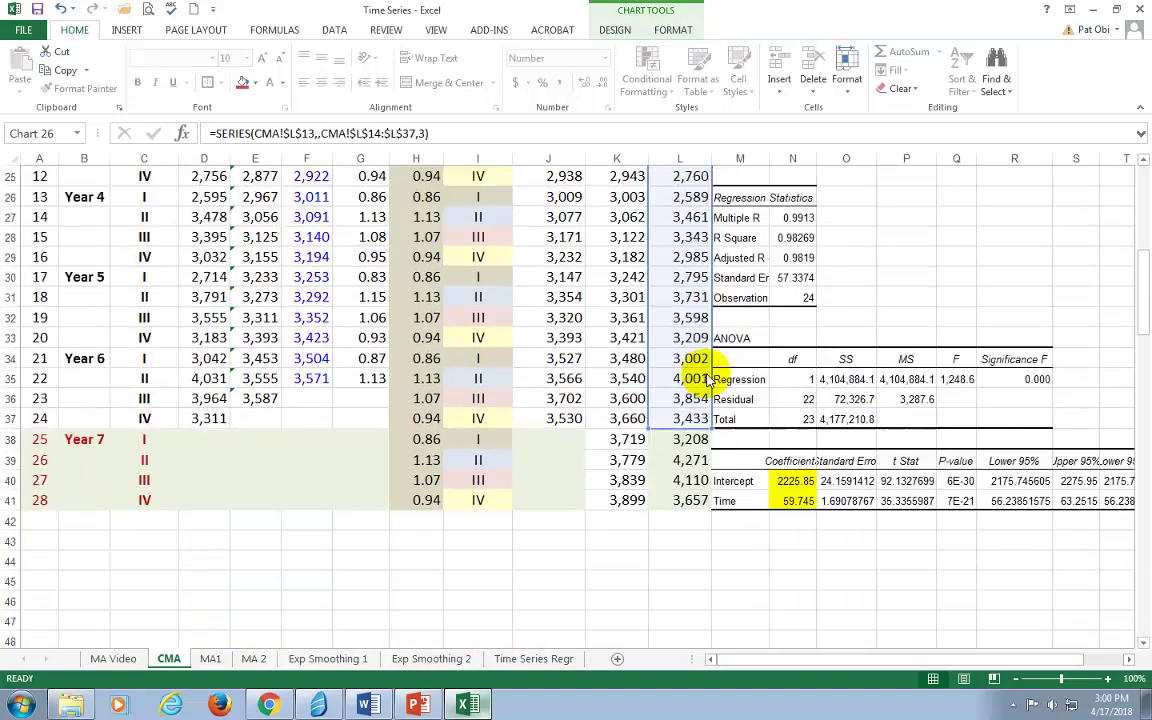
pyautogui.moveTo(713, 430); pyautogui.dragTo(713, 513)
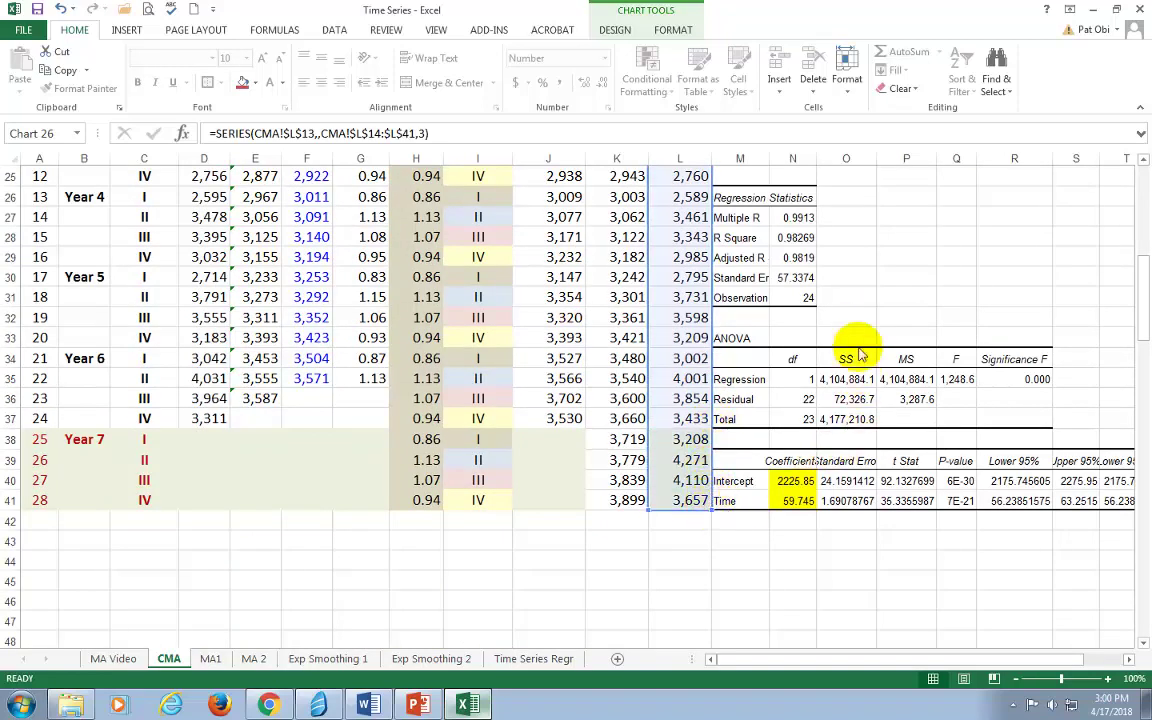
pyautogui.scroll(6, 860, 334)
pyautogui.scroll(3, 858, 332)
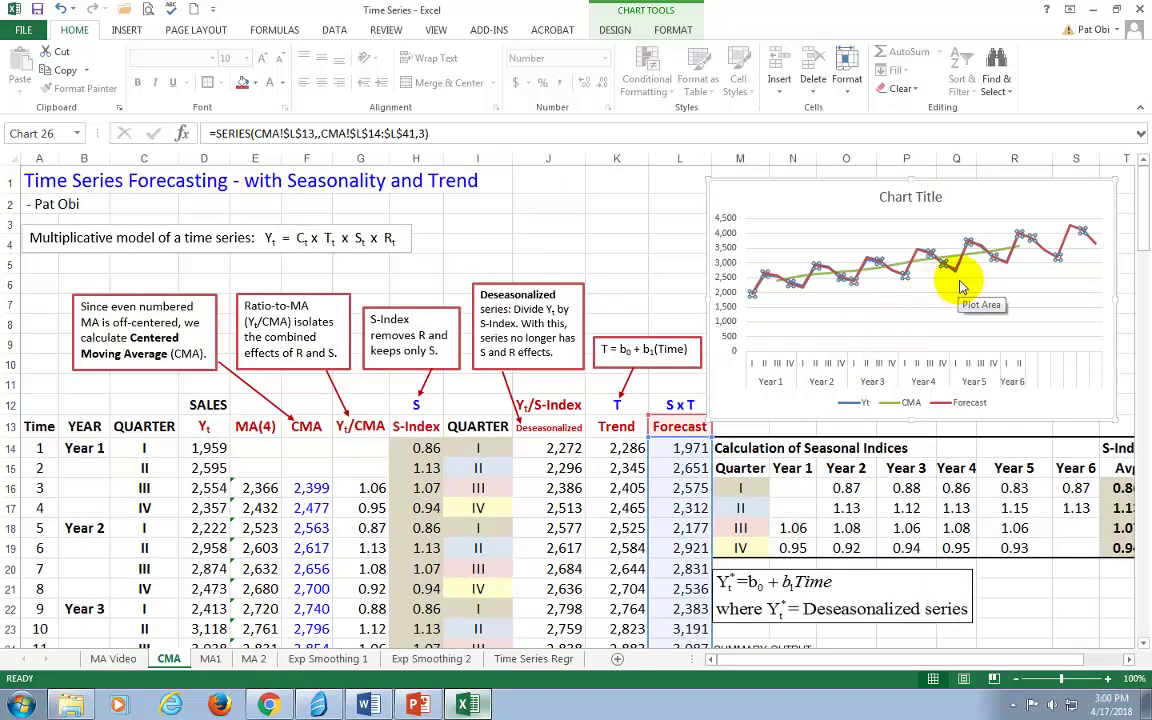
pyautogui.click(1025, 287)
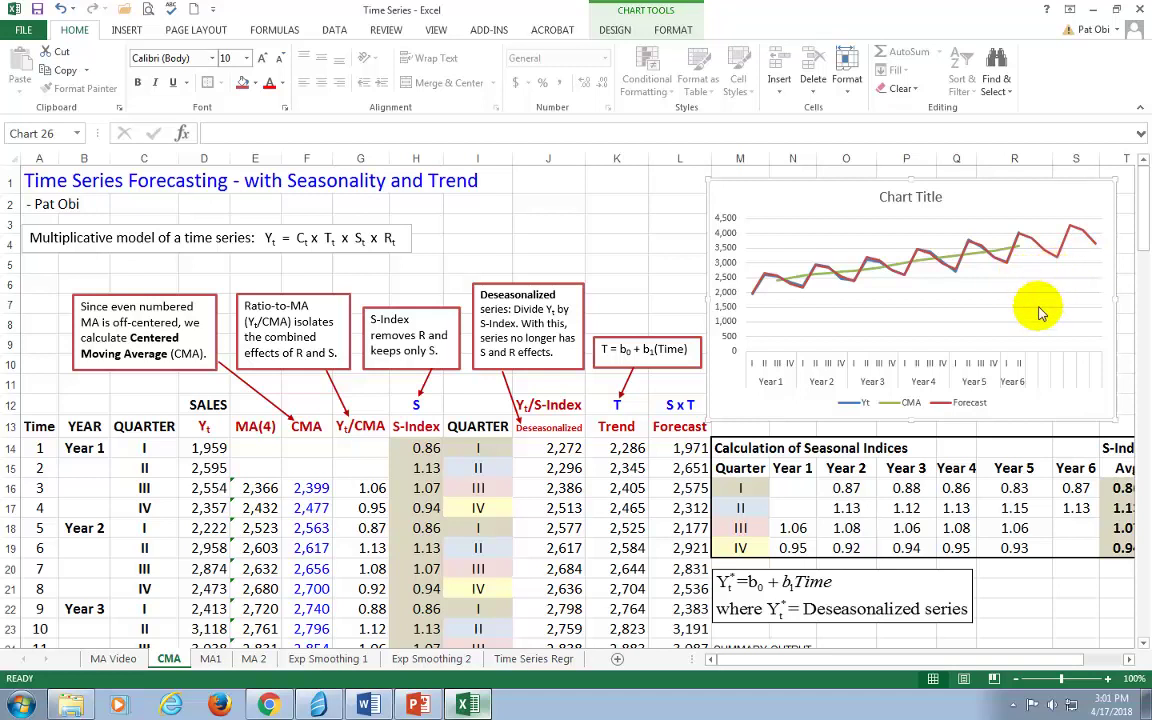
pyautogui.click(663, 266)
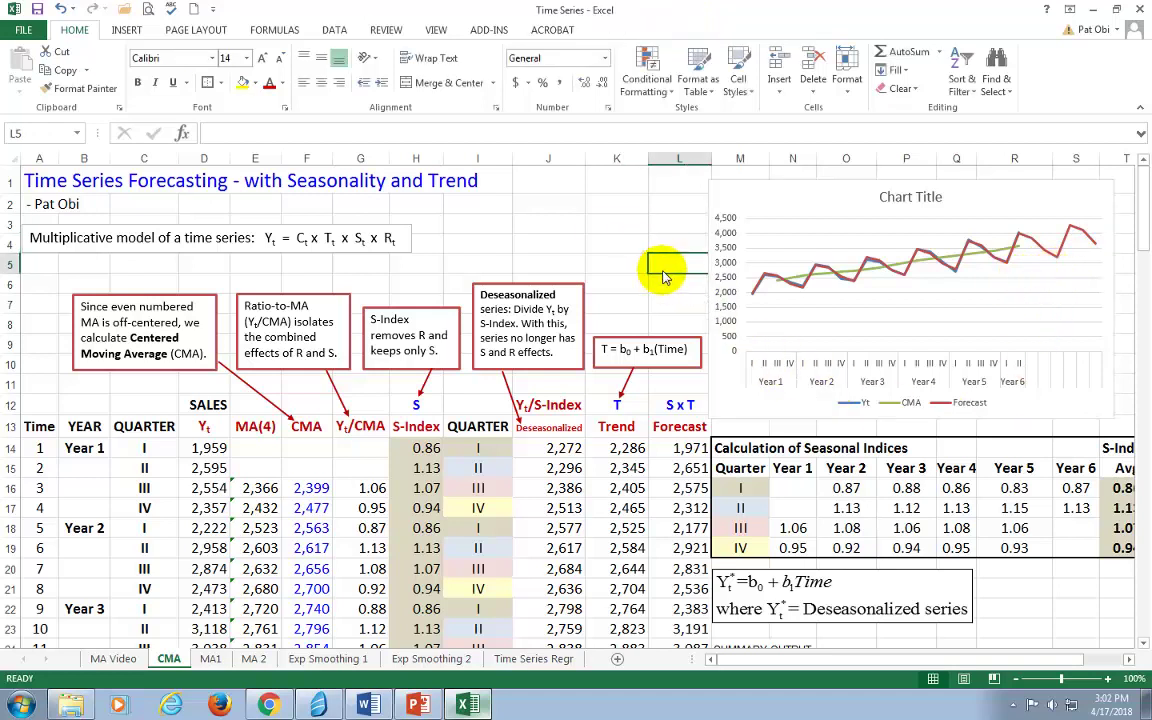